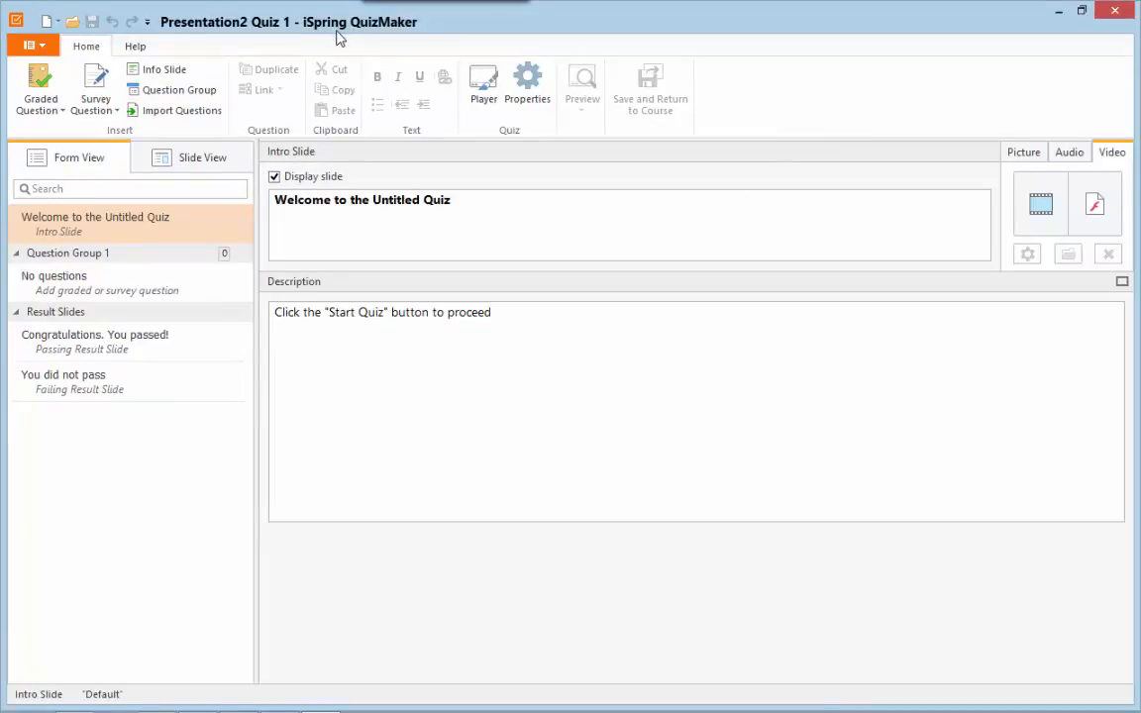
Add a graded Multiple Choice question to Question Group 1 and show it in the form view
{"action": "double_click", "coordinate": [292, 199]}
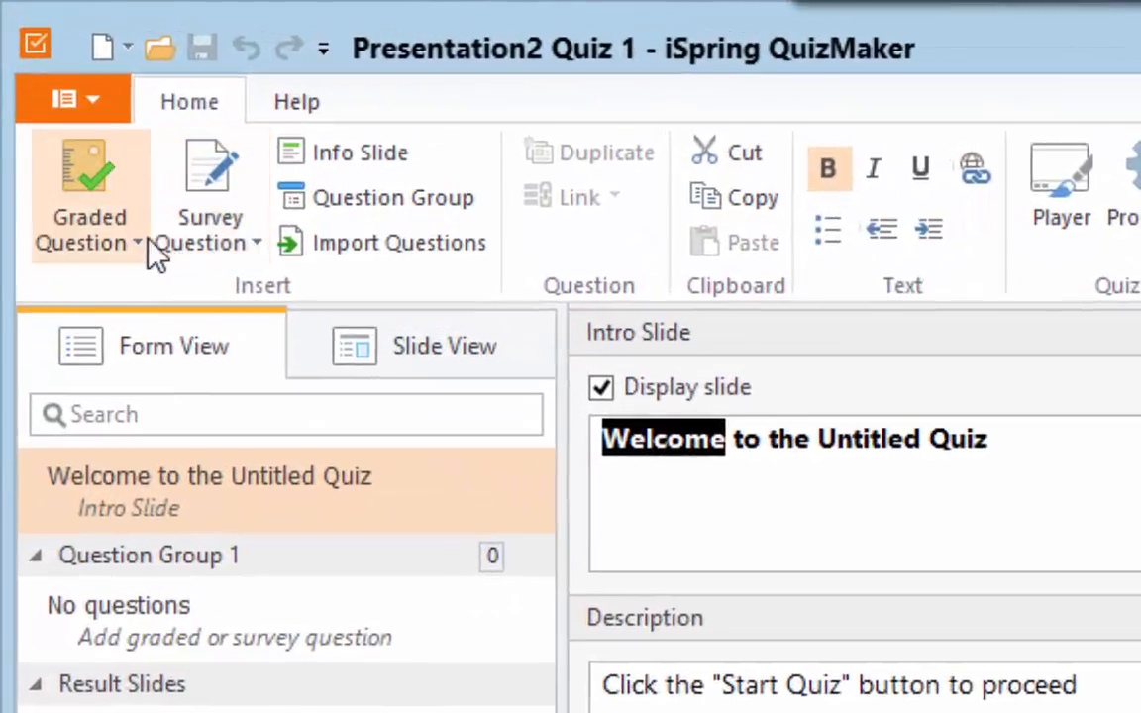
{"action": "left_click", "coordinate": [136, 243]}
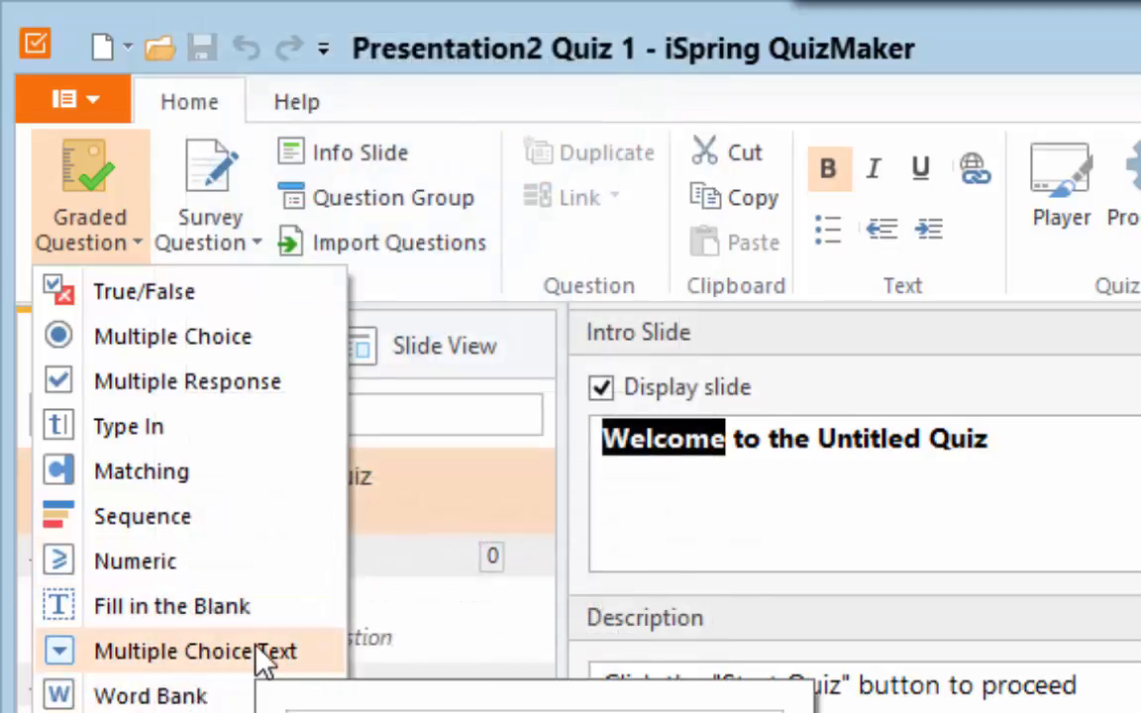
{"action": "left_click", "coordinate": [138, 341]}
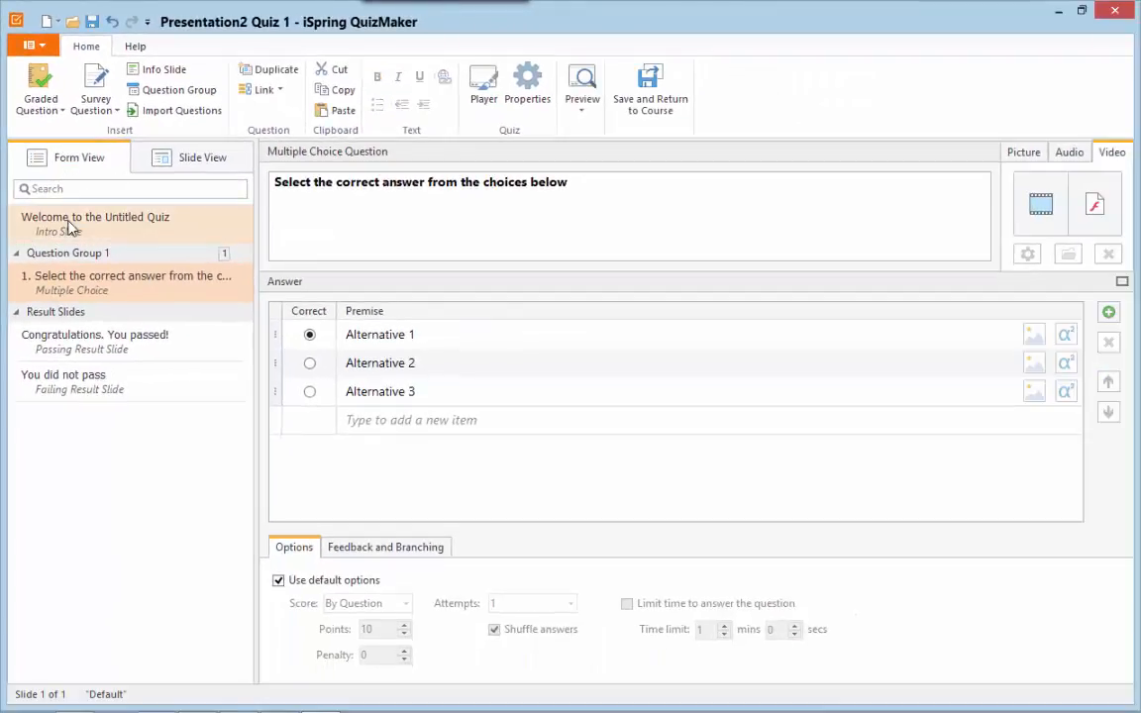
{"action": "left_click", "coordinate": [69, 227]}
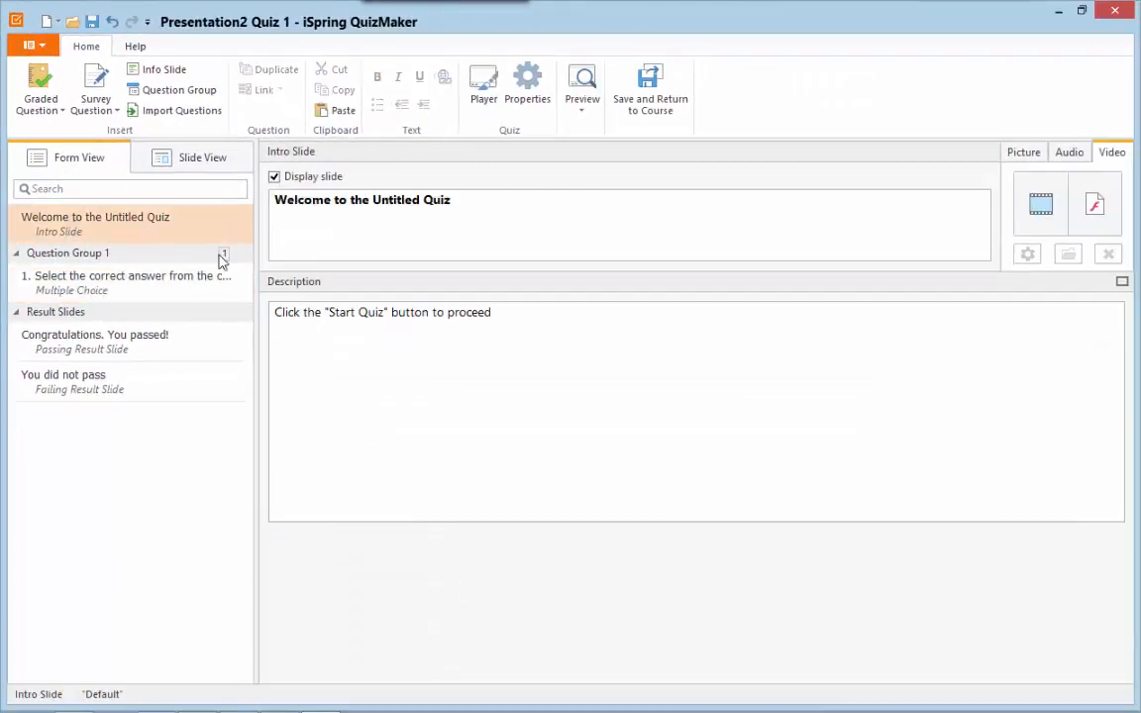
{"action": "left_click", "coordinate": [205, 281]}
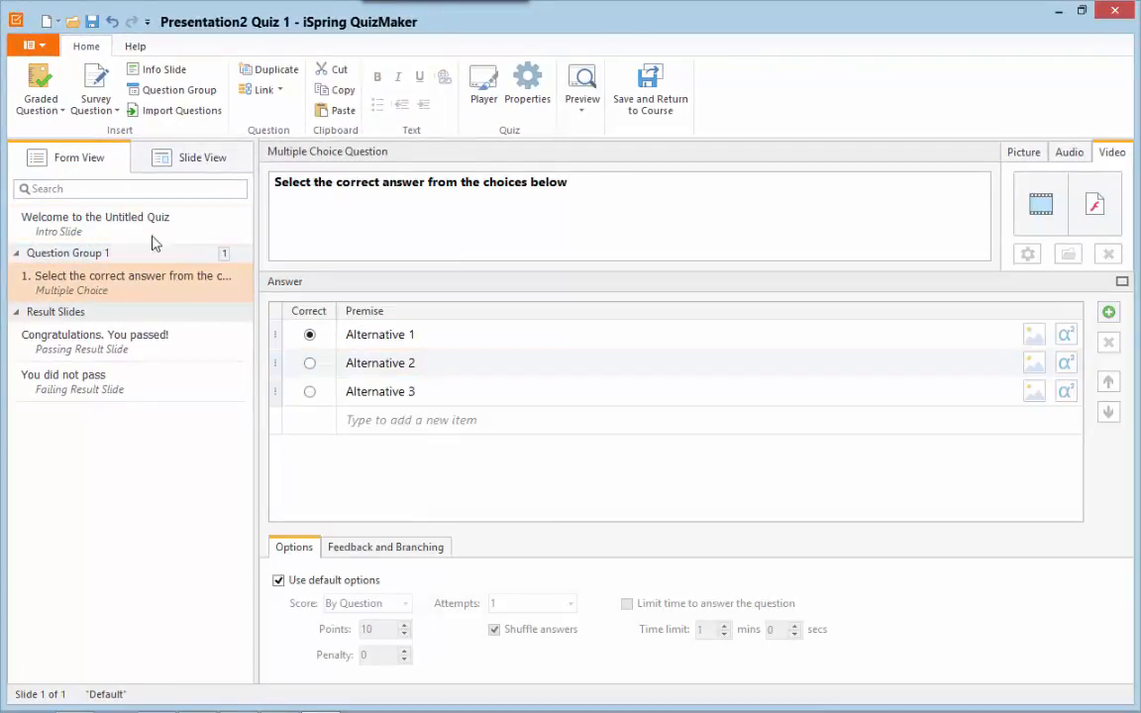
Replace the intro slide's title text with "TEKNOLOGI INFORMASI DAN KOMUNIKASI"
{"action": "left_click", "coordinate": [127, 218]}
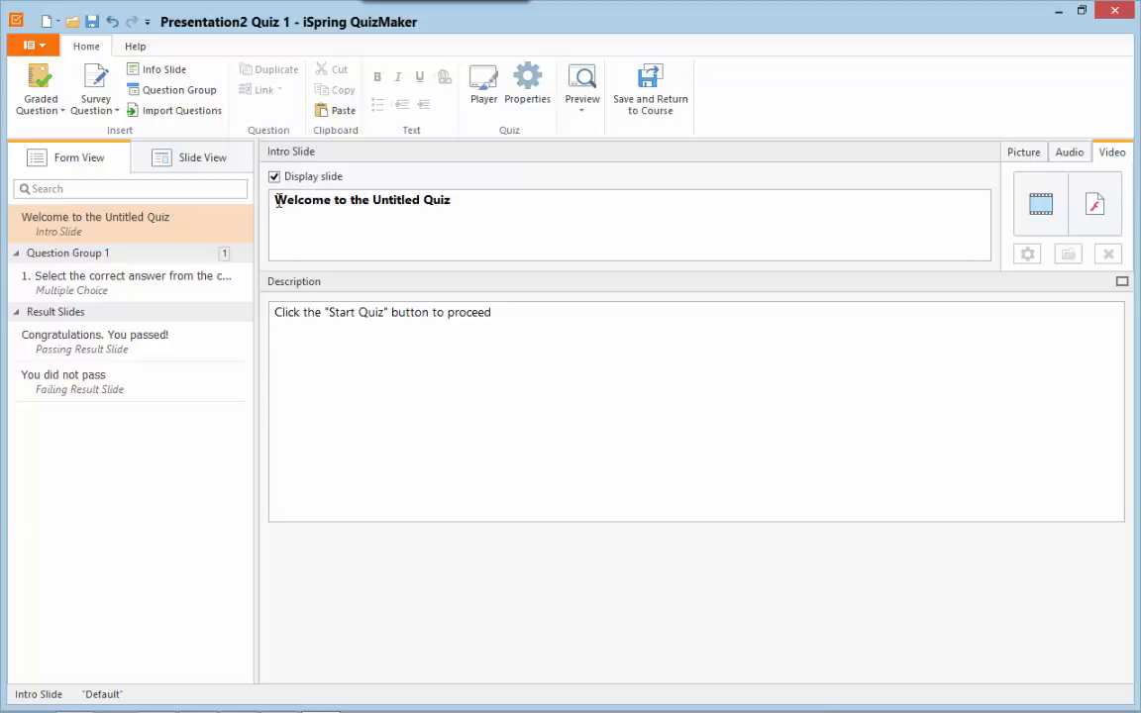
{"action": "double_click", "coordinate": [279, 199]}
{"action": "triple_click", "coordinate": [297, 202]}
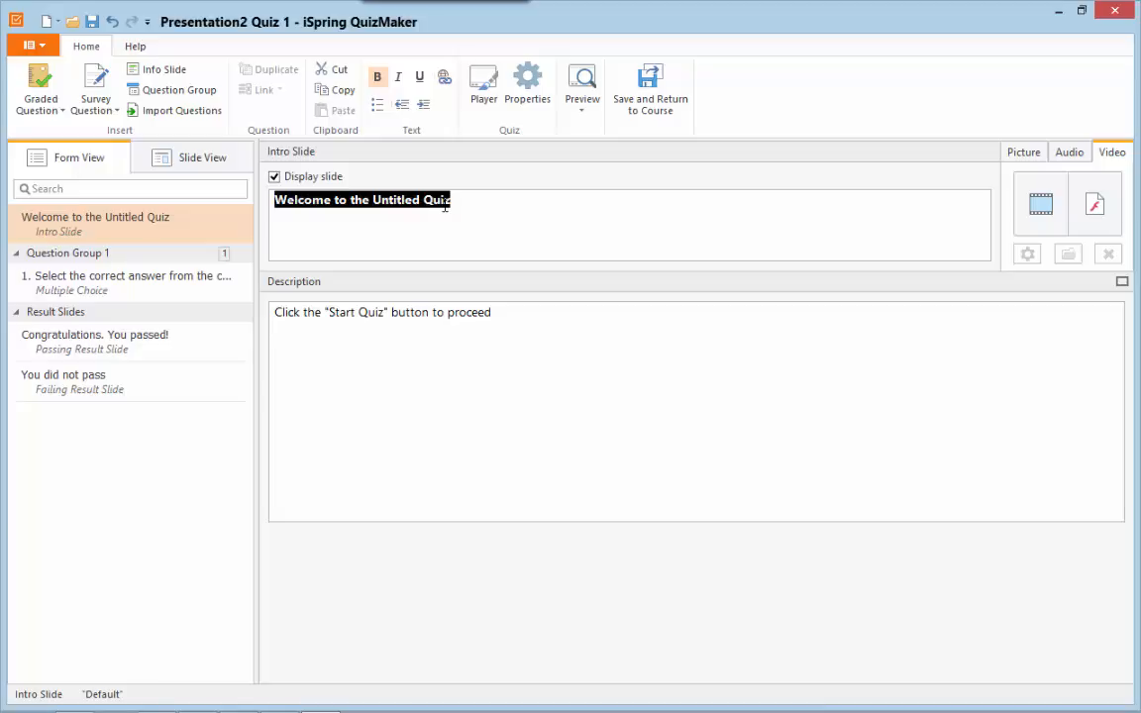
{"action": "key", "text": "BackSpace"}
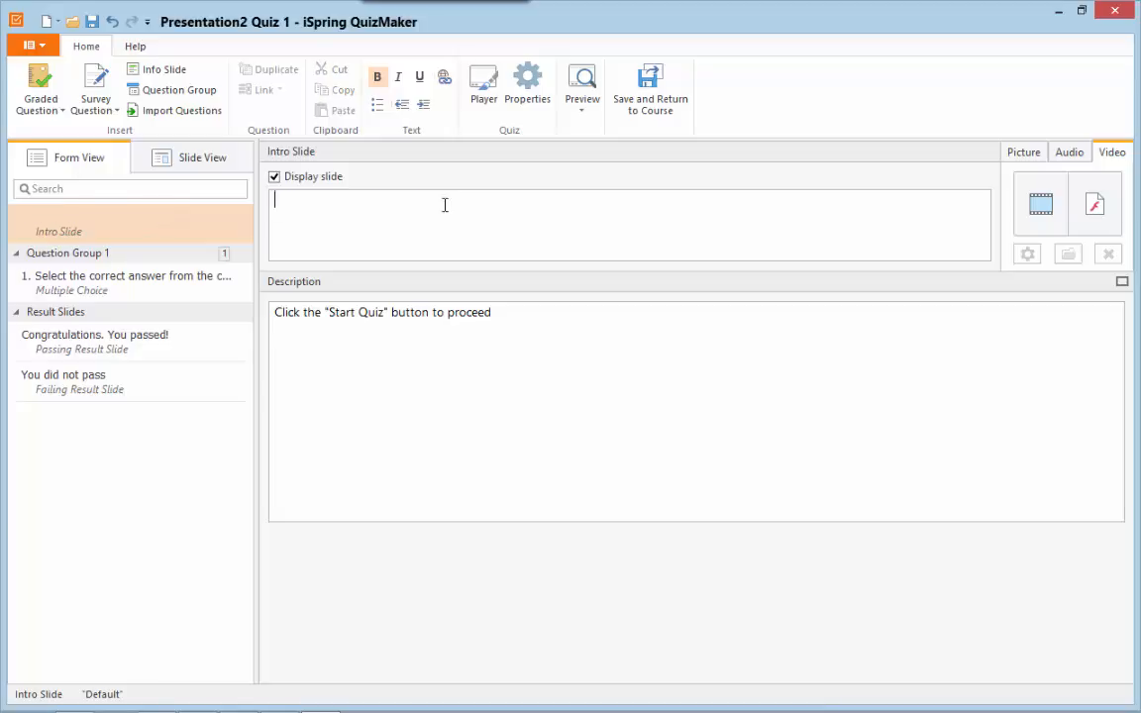
{"action": "type", "text": "TEKNOLO"}
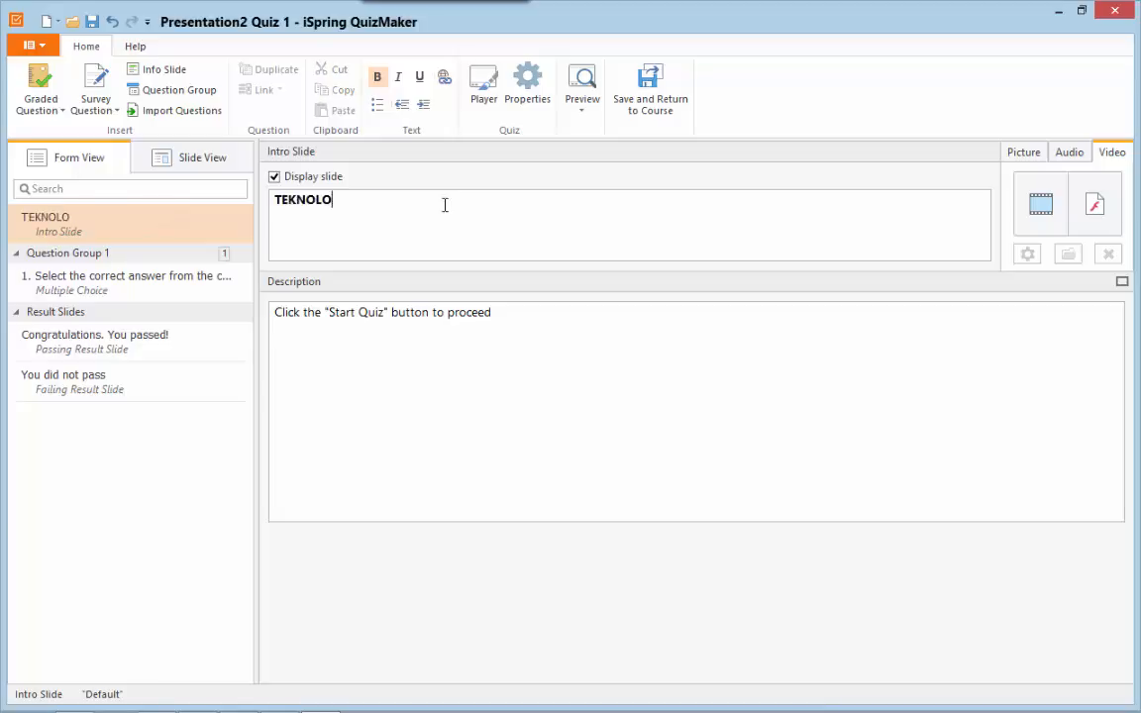
{"action": "type", "text": "GI INFORMASI DAN"}
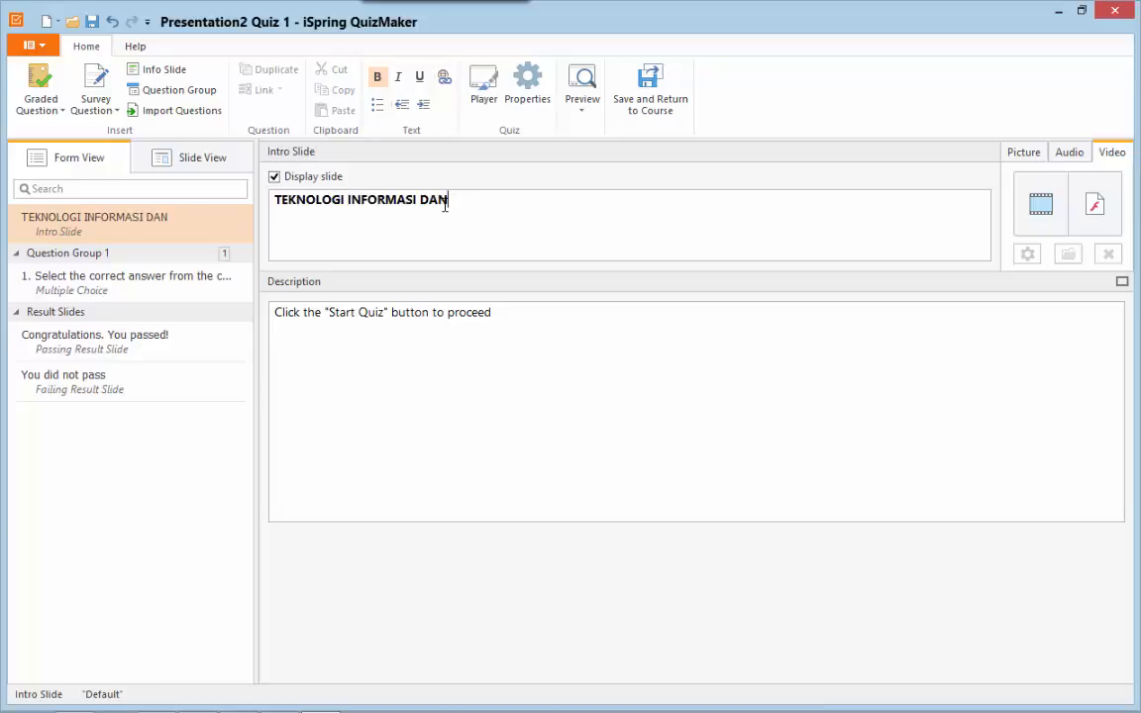
{"action": "type", "text": " KOMUNIKASI"}
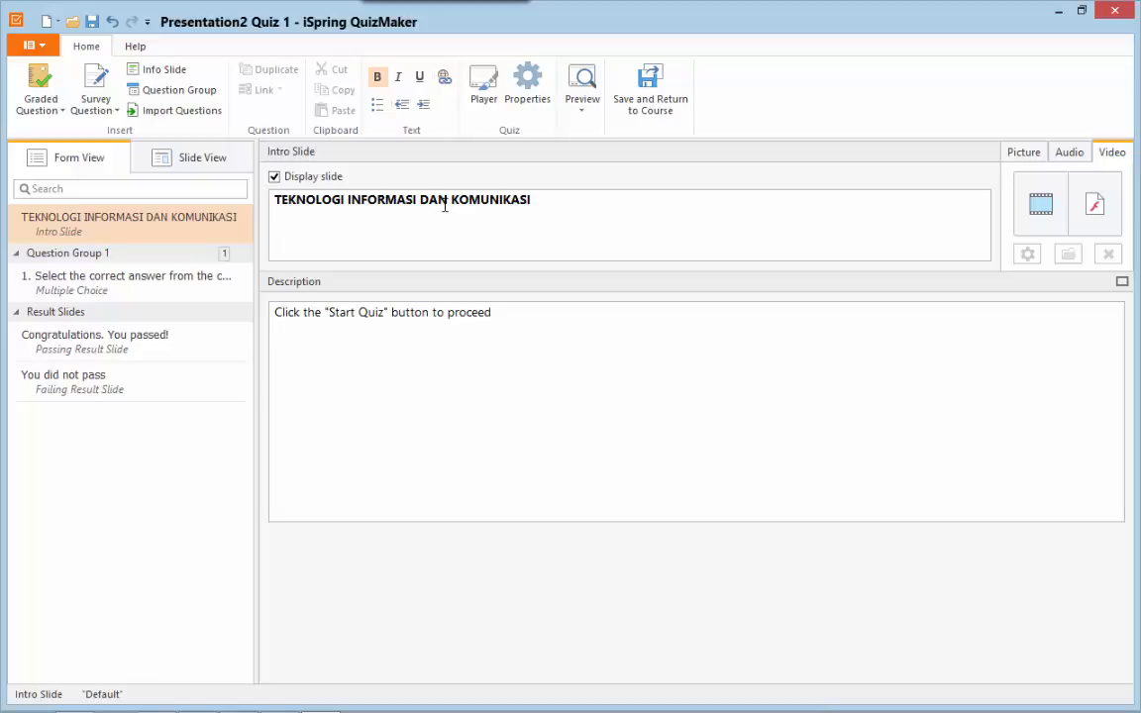
Add the lines "KELAS XI" and "TAHUN AJARAN 2016-2017" below the first title line, without a leading space
{"action": "type", "text": "KELAS"}
{"action": "type", "text": " XI"}
{"action": "type", "text": "AHUN AJA"}
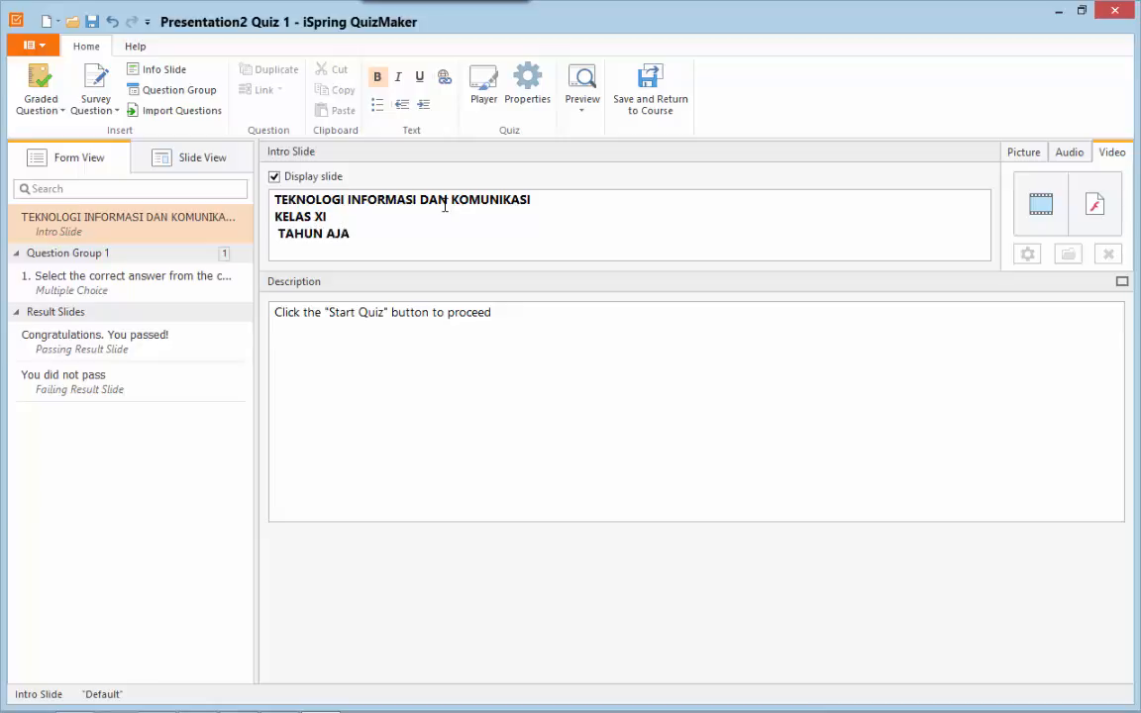
{"action": "type", "text": "RAN 2016-201"}
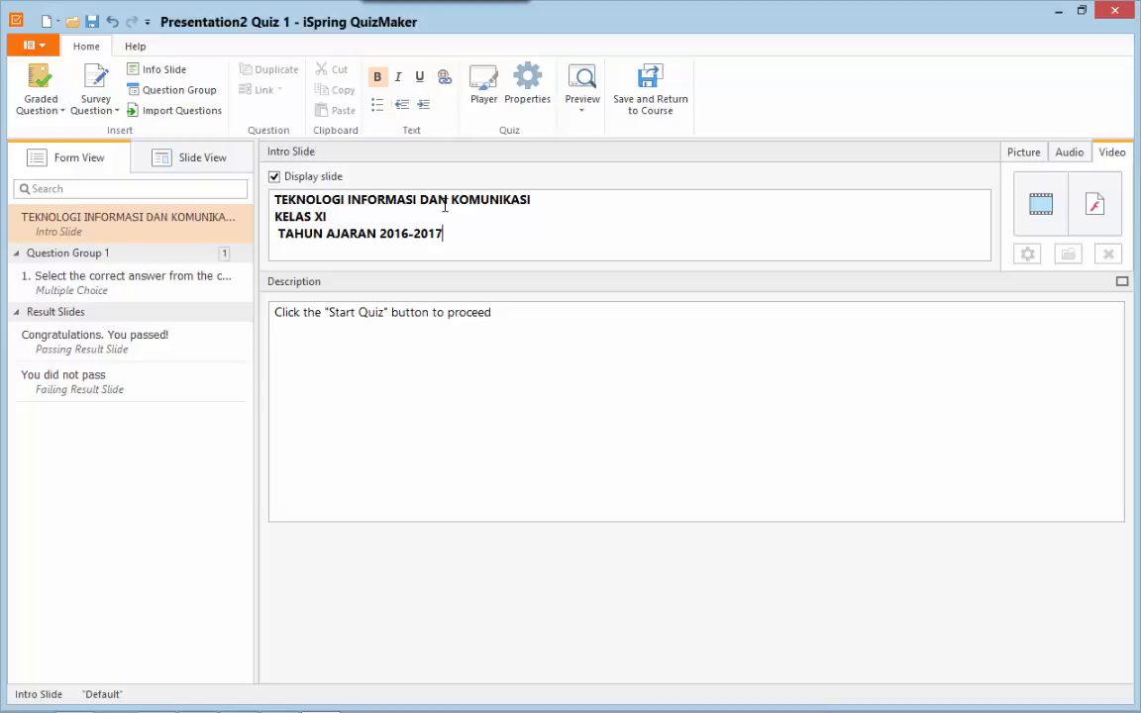
{"action": "type", "text": "7"}
{"action": "key", "text": "Return"}
{"action": "key", "text": "Delete"}
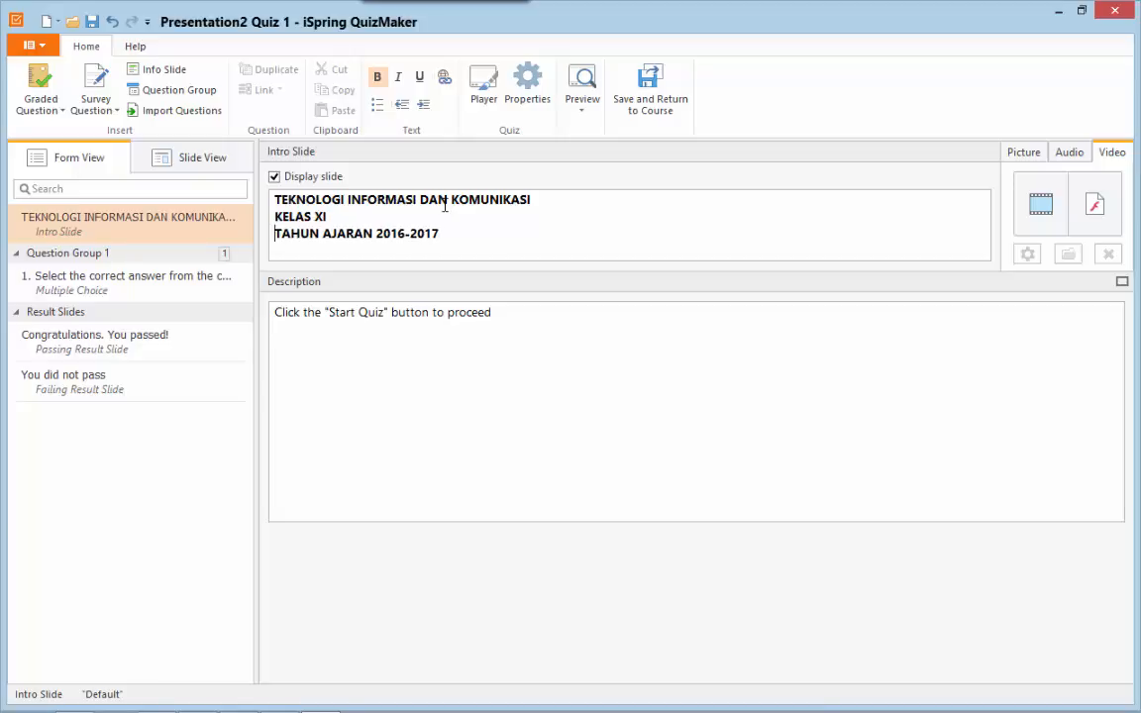
Add an empty line below "TAHUN AJARAN 2016-2017" in the intro slide's title
{"action": "key", "text": "Right"}
{"action": "key", "text": "Right"}
{"action": "key", "text": "Right"}
{"action": "key", "text": "Right"}
{"action": "key", "text": "Right"}
{"action": "key", "text": "Right"}
{"action": "key", "text": "Right"}
{"action": "key", "text": "Right"}
{"action": "key", "text": "Right"}
{"action": "key", "text": "Right"}
{"action": "key", "text": "Right"}
{"action": "key", "text": "Right"}
{"action": "key", "text": "Right"}
{"action": "key", "text": "Right"}
{"action": "key", "text": "Right"}
{"action": "key", "text": "Right"}
{"action": "key", "text": "Right"}
{"action": "key", "text": "Right"}
{"action": "key", "text": "Return"}
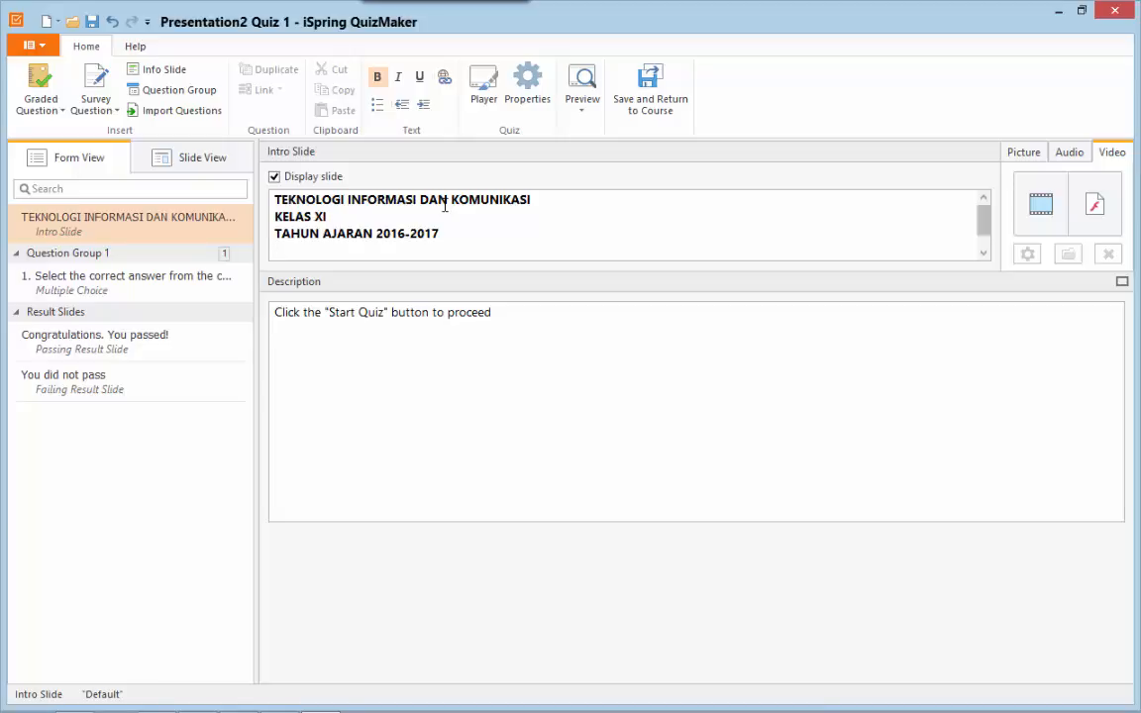
{"action": "type", "text": "S"}
{"action": "key", "text": "BackSpace"}
Insert the line "UJIAN AKHIR SEMESTER GANJIL" between "KELAS XI" and "TAHUN AJARAN 2016-2017" in the intro title
{"action": "double_click", "coordinate": [290, 236]}
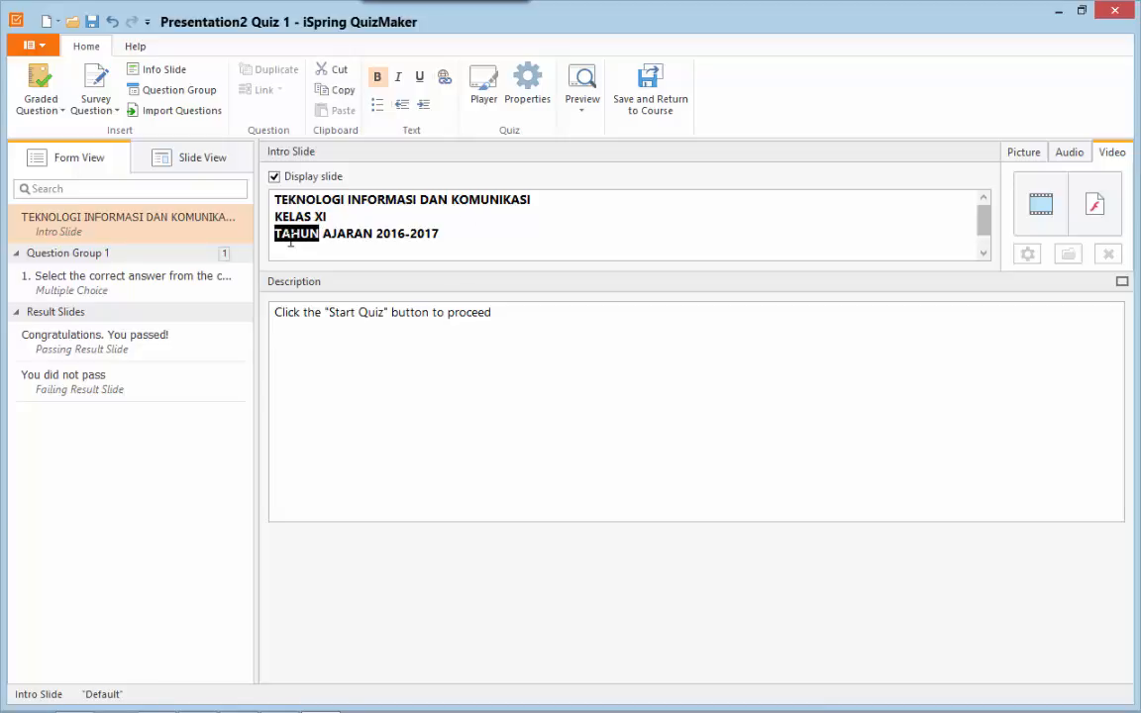
{"action": "left_click", "coordinate": [257, 226]}
{"action": "key", "text": "Return"}
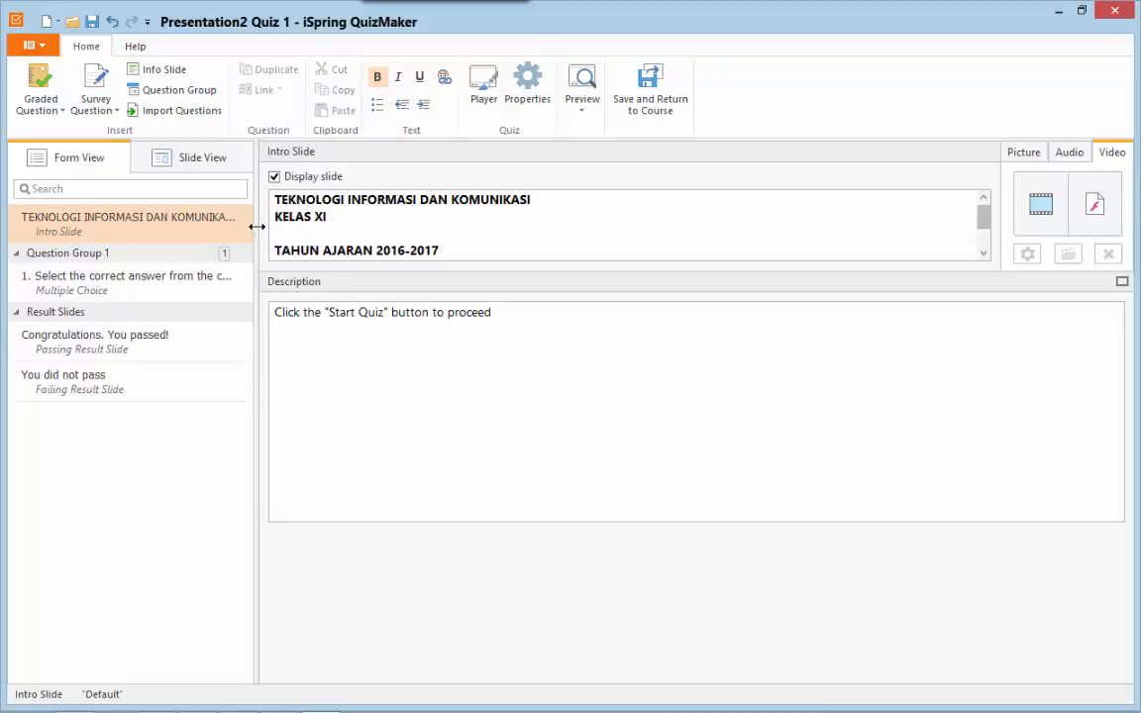
{"action": "type", "text": "UJIAN AKHIR SEME"}
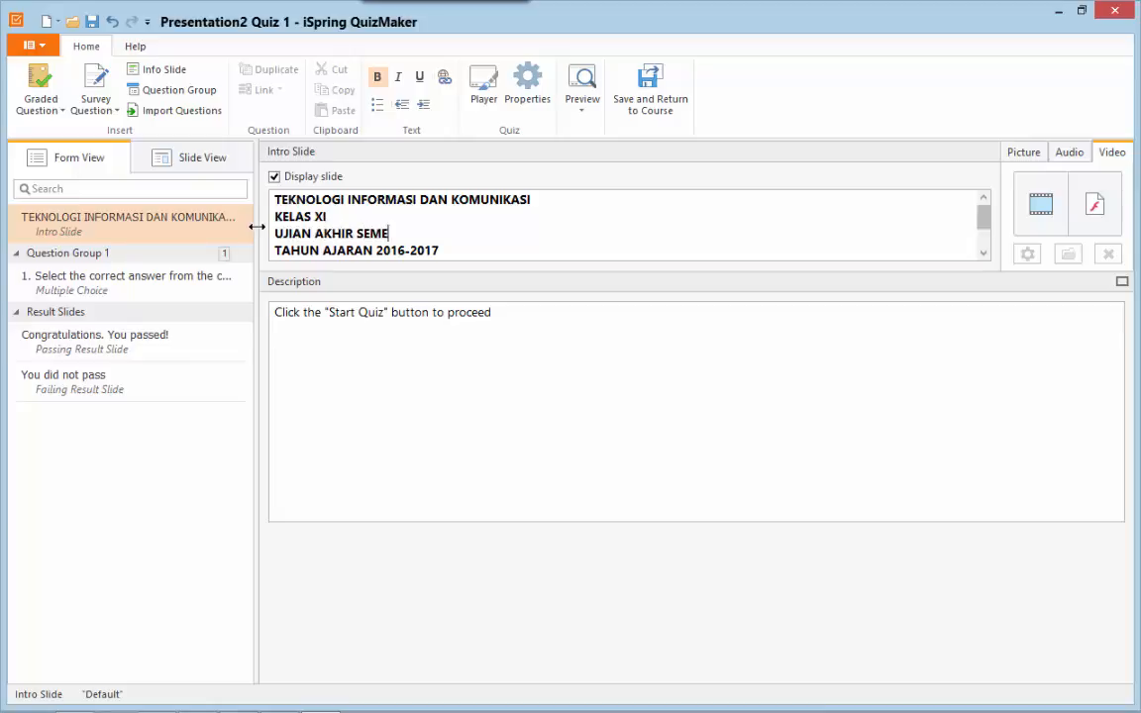
{"action": "type", "text": "STER GANJIL"}
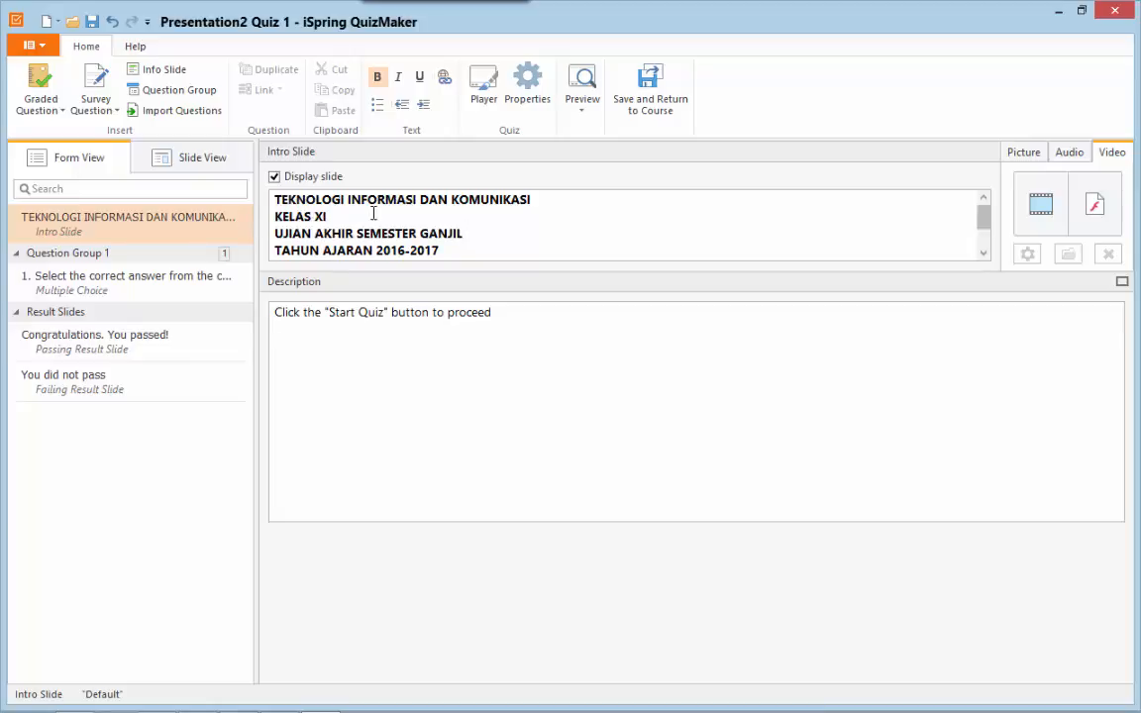
{"action": "left_click", "coordinate": [1030, 158]}
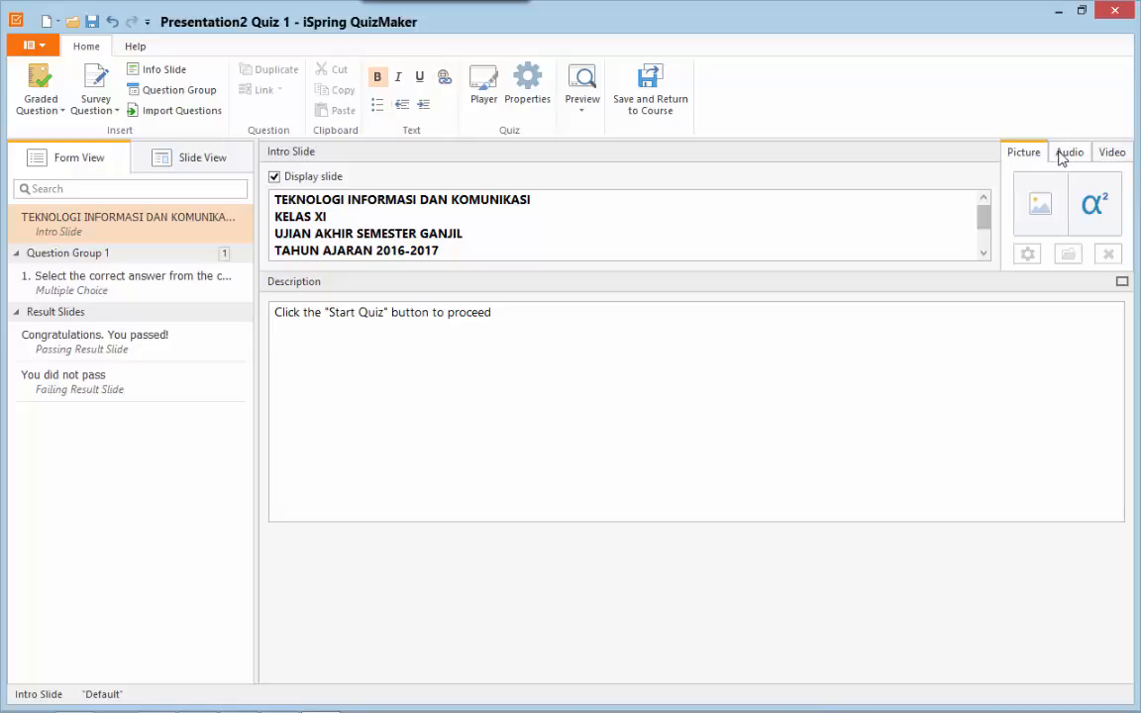
{"action": "left_click", "coordinate": [1062, 156]}
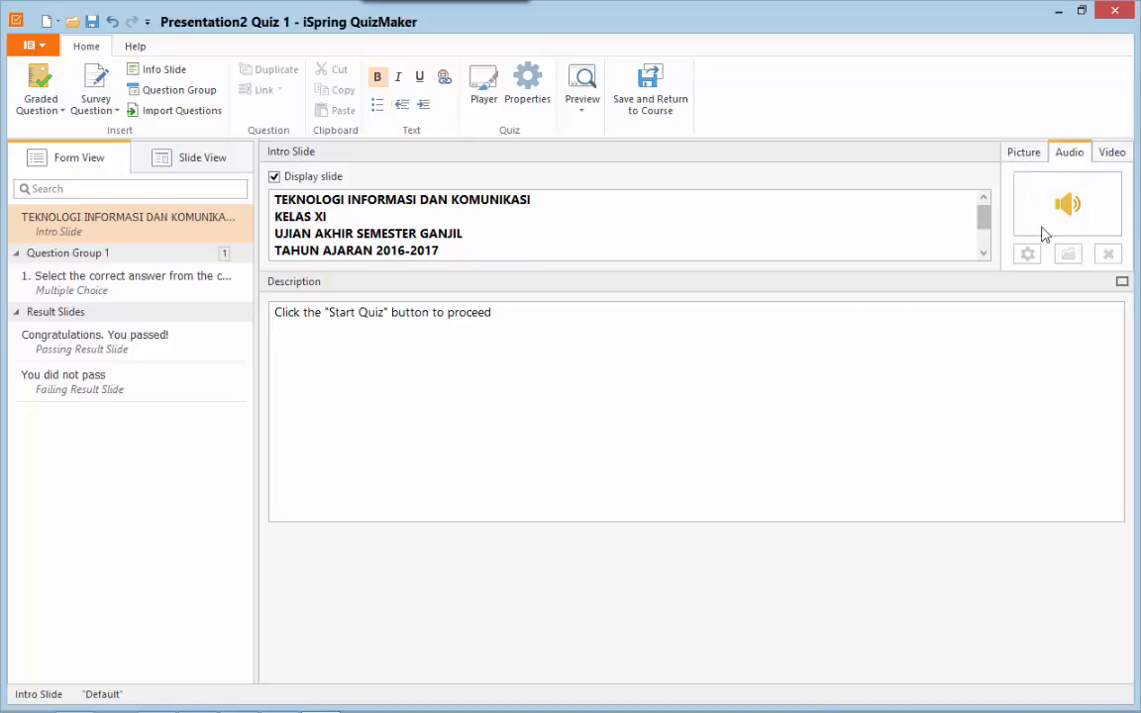
{"action": "left_click", "coordinate": [1110, 157]}
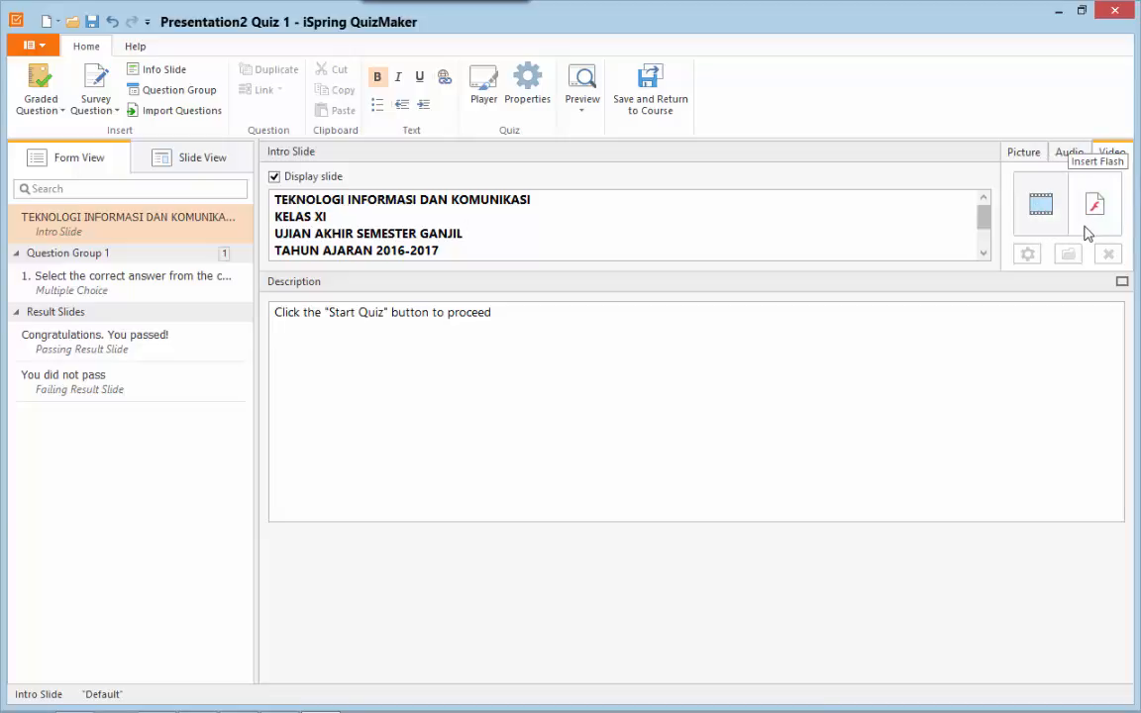
{"action": "left_click", "coordinate": [1024, 202]}
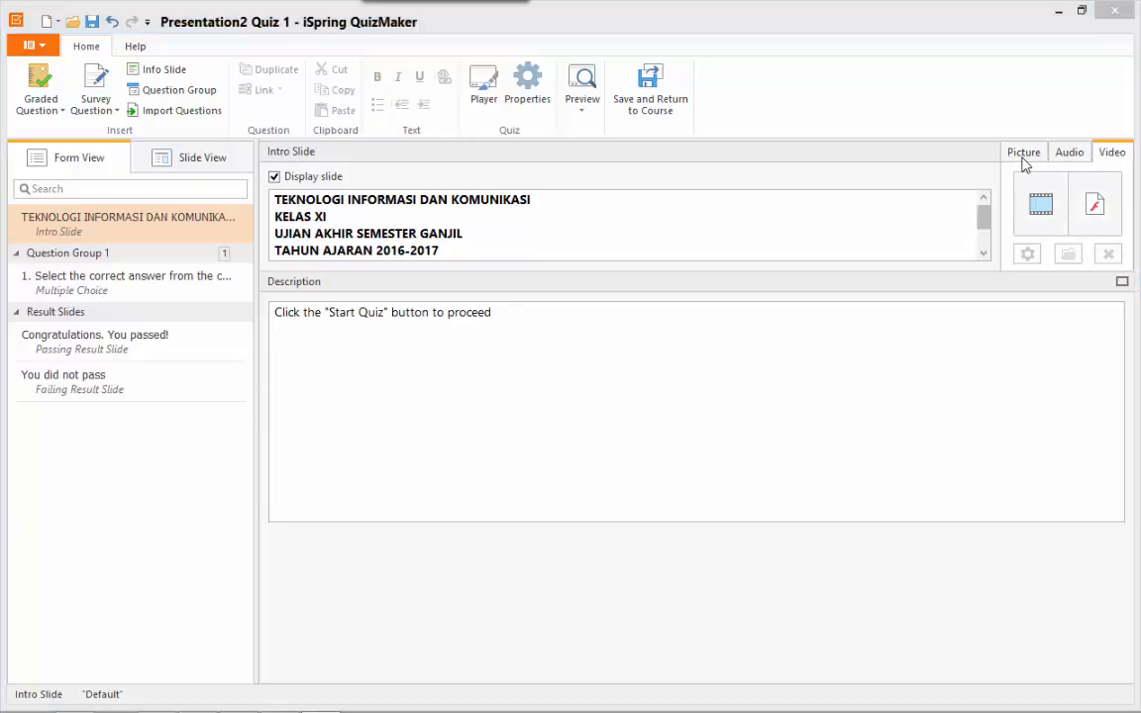
Insert the PNG picture "logo" from Removable Disk (G:) into the intro slide
{"action": "left_click", "coordinate": [1022, 156]}
{"action": "left_click", "coordinate": [1047, 202]}
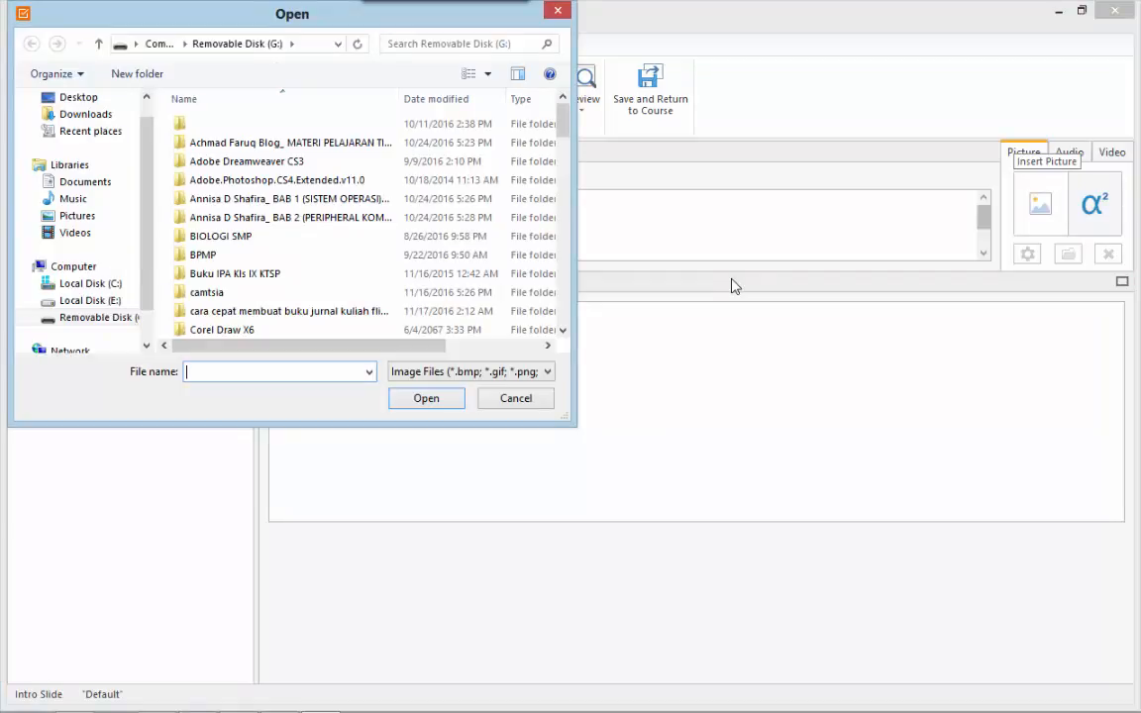
{"action": "scroll", "coordinate": [510, 117], "scroll_direction": "down", "scroll_amount": 1}
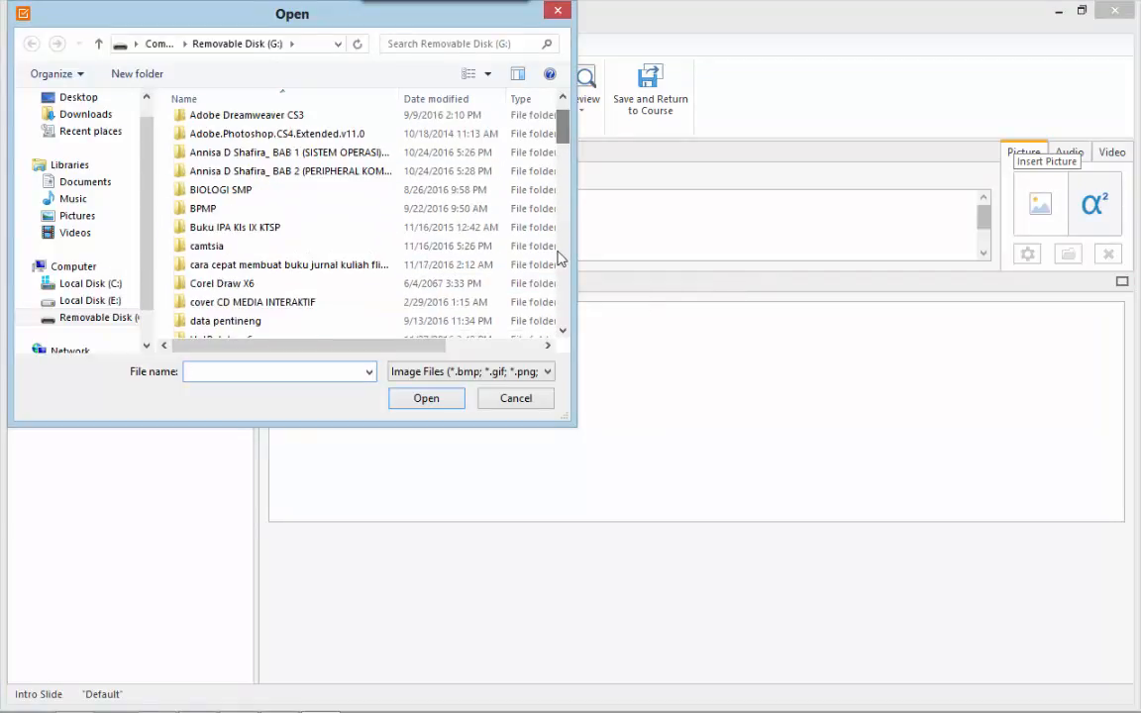
{"action": "left_click", "coordinate": [560, 258]}
{"action": "scroll", "coordinate": [417, 259], "scroll_direction": "down", "scroll_amount": 2}
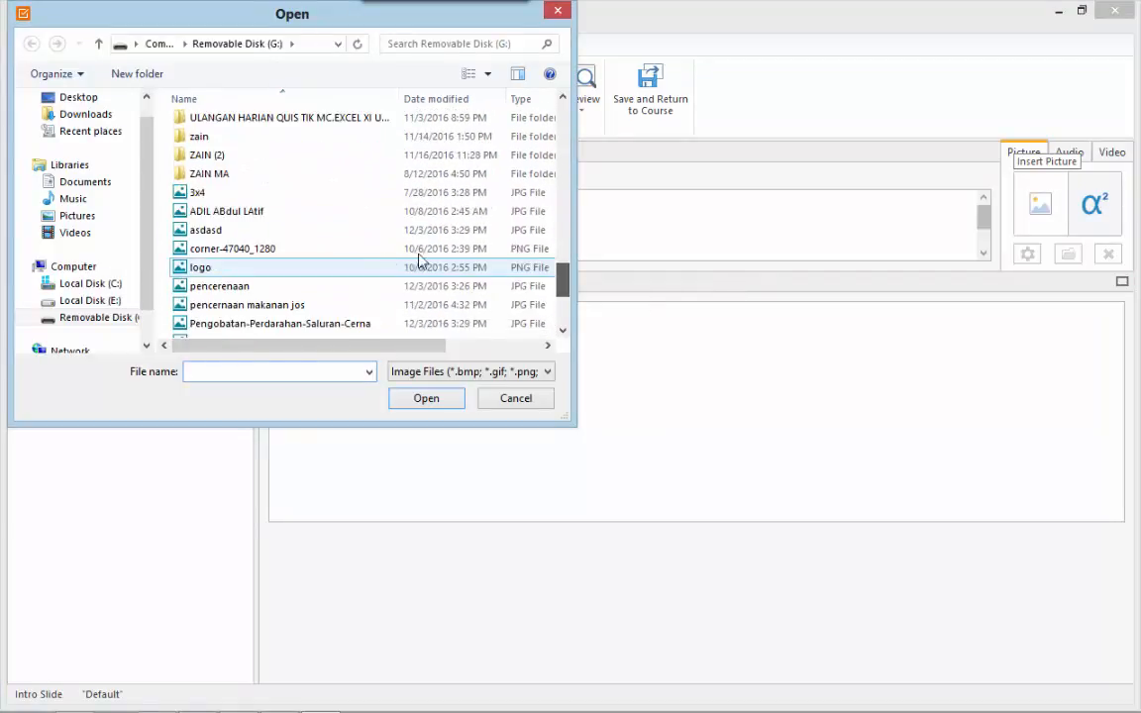
{"action": "left_click", "coordinate": [406, 266]}
{"action": "left_click", "coordinate": [424, 399]}
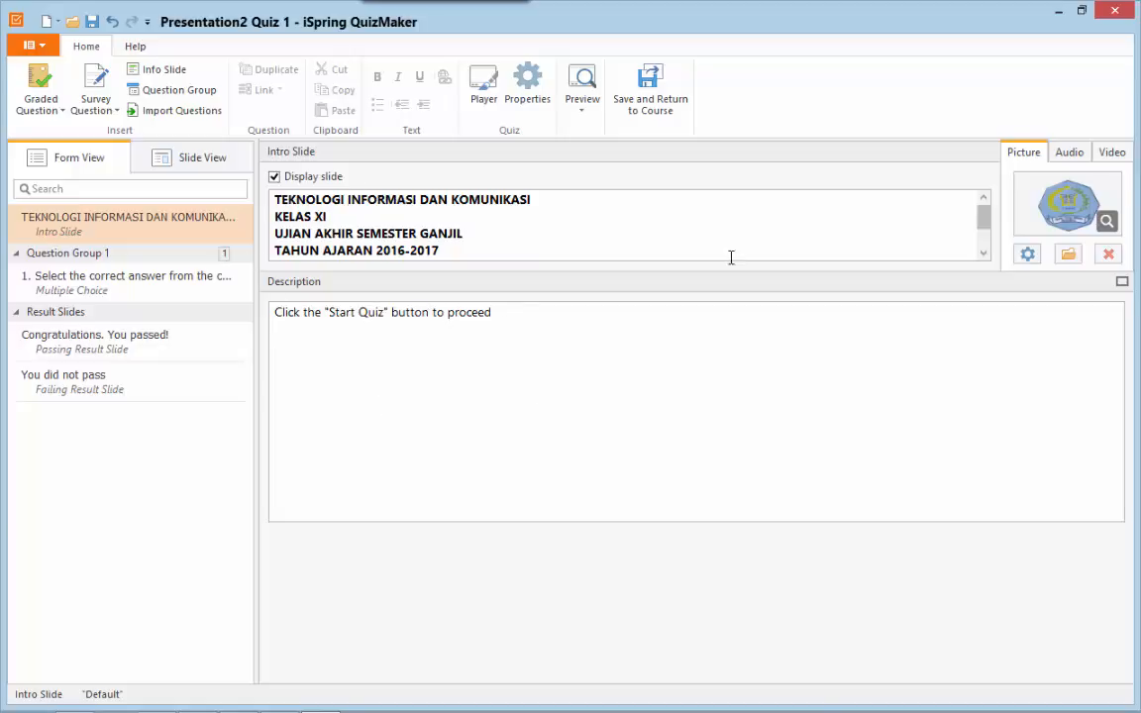
Replace the first question's placeholder text with "Jaringan komputer yang mencakup area yang luas dari segi geografis adalah...", followed by an empty line
{"action": "left_click", "coordinate": [167, 287]}
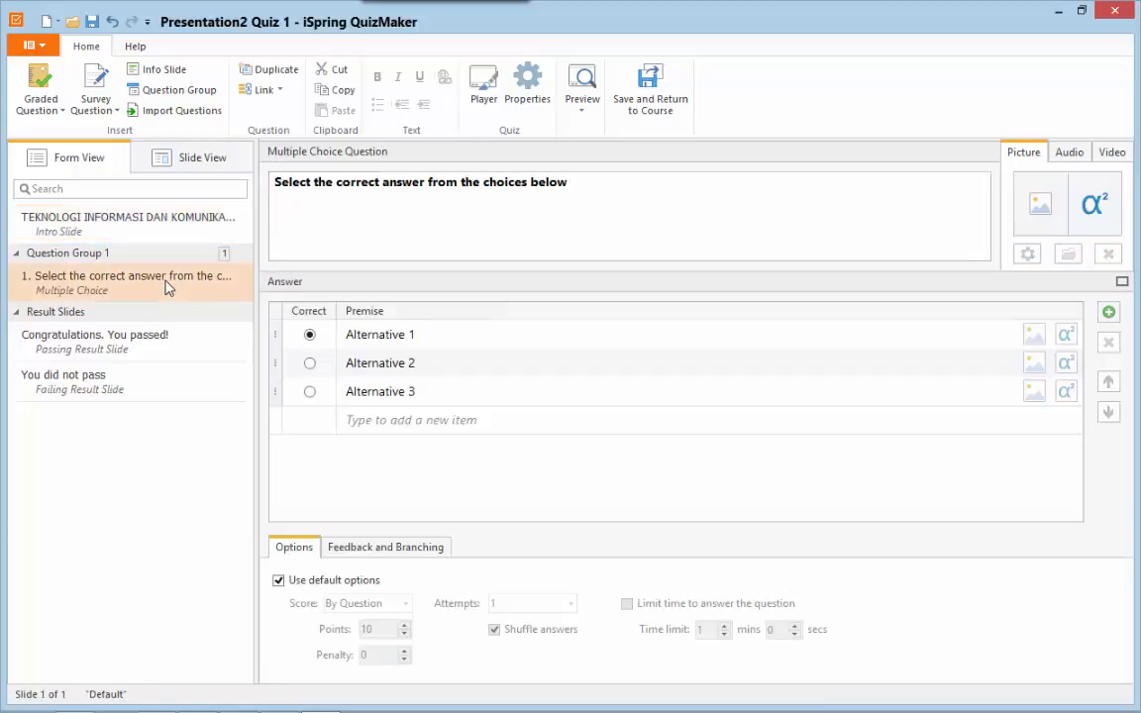
{"action": "double_click", "coordinate": [353, 184]}
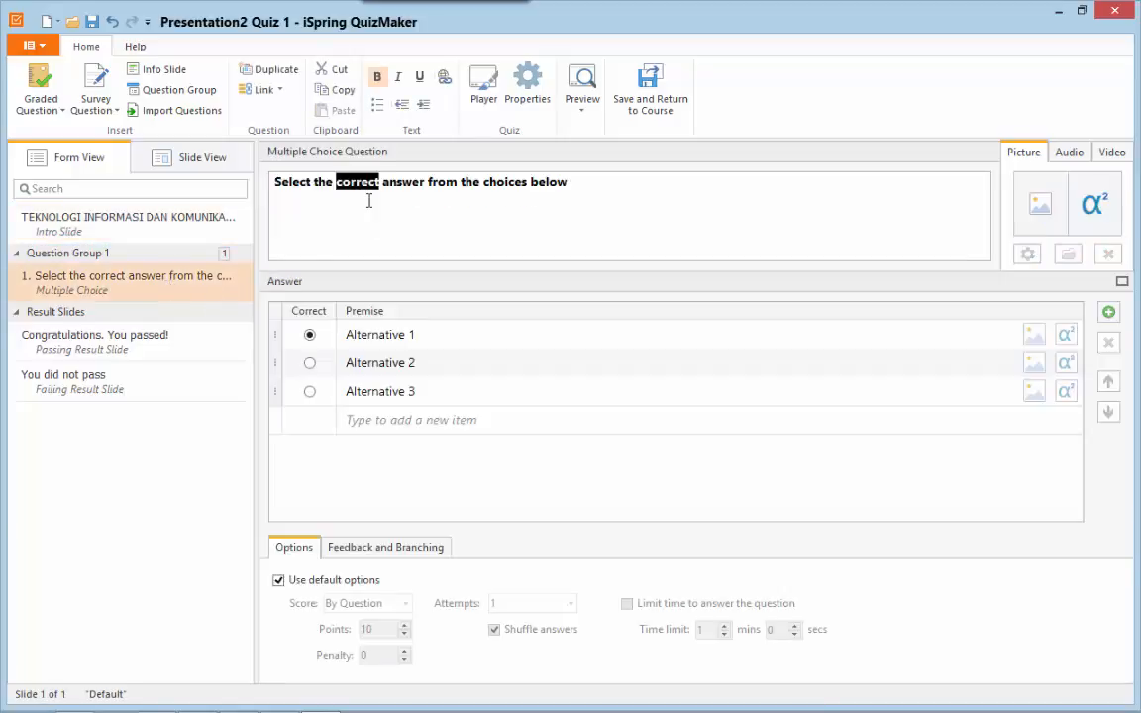
{"action": "triple_click", "coordinate": [367, 201]}
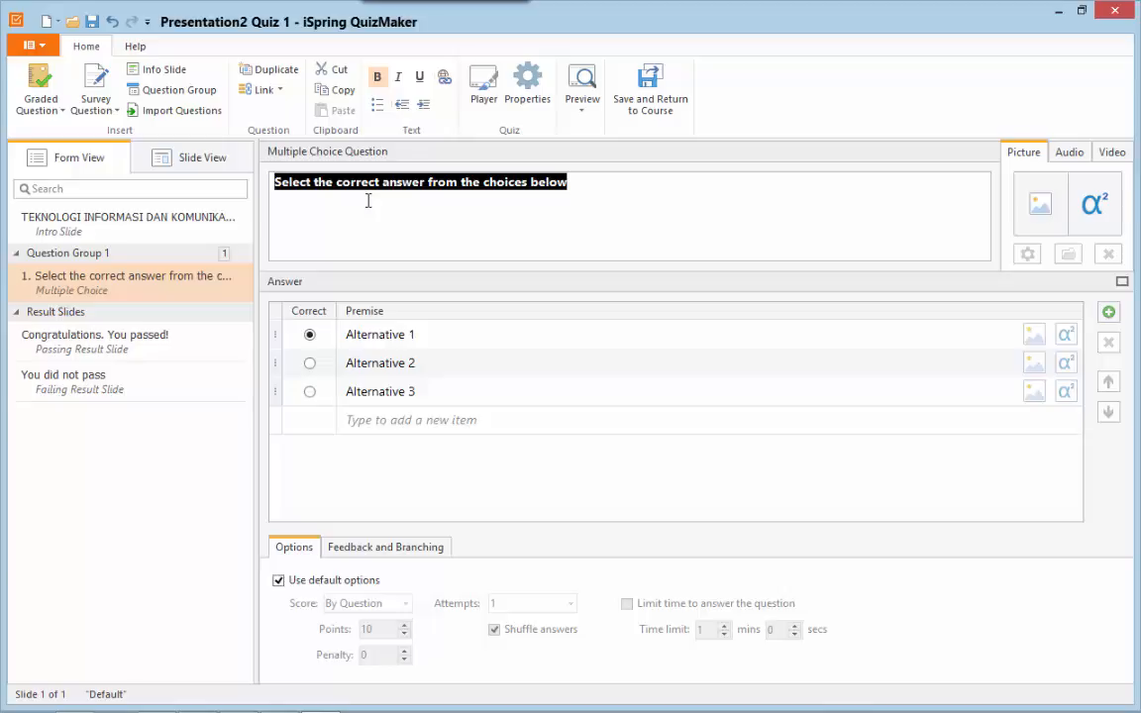
{"action": "type", "text": "j"}
{"action": "key", "text": "BackSpace"}
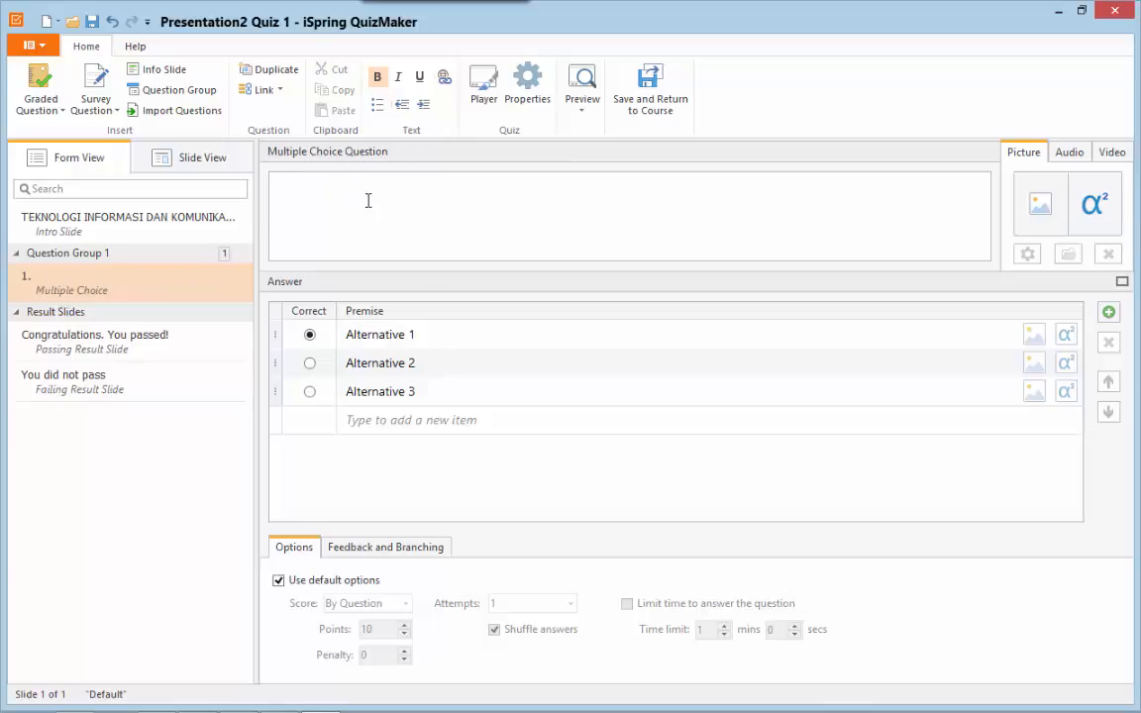
{"action": "type", "text": "Jaringan ko"}
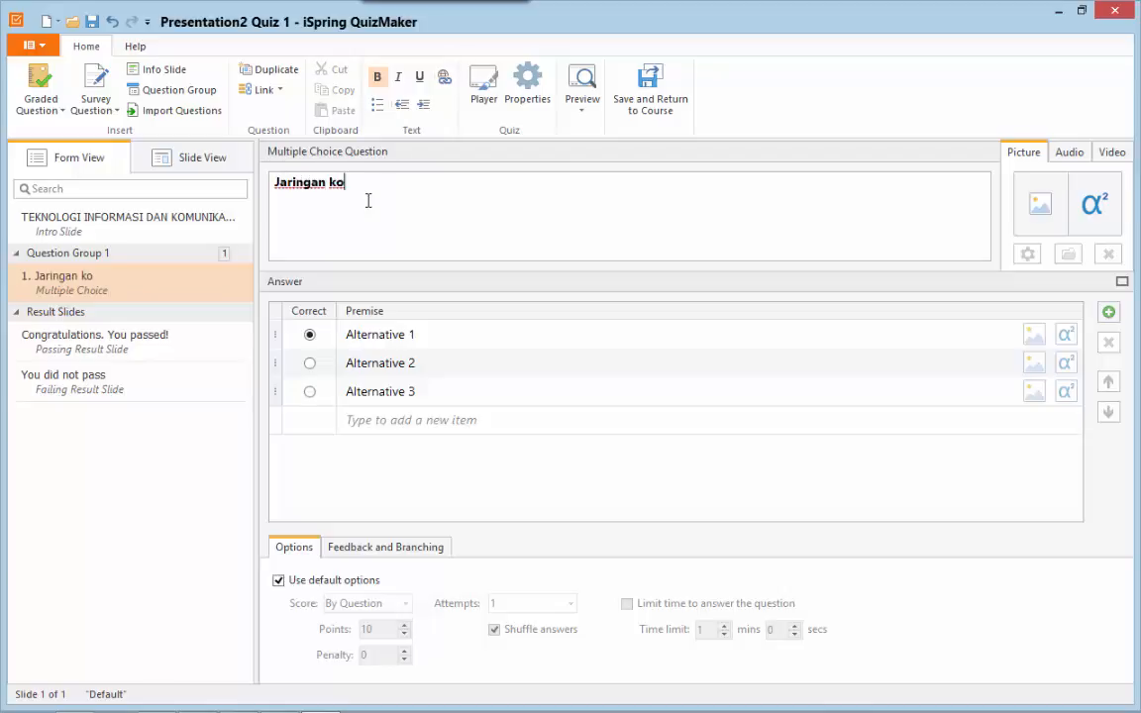
{"action": "type", "text": "mputer yang mencangkup"}
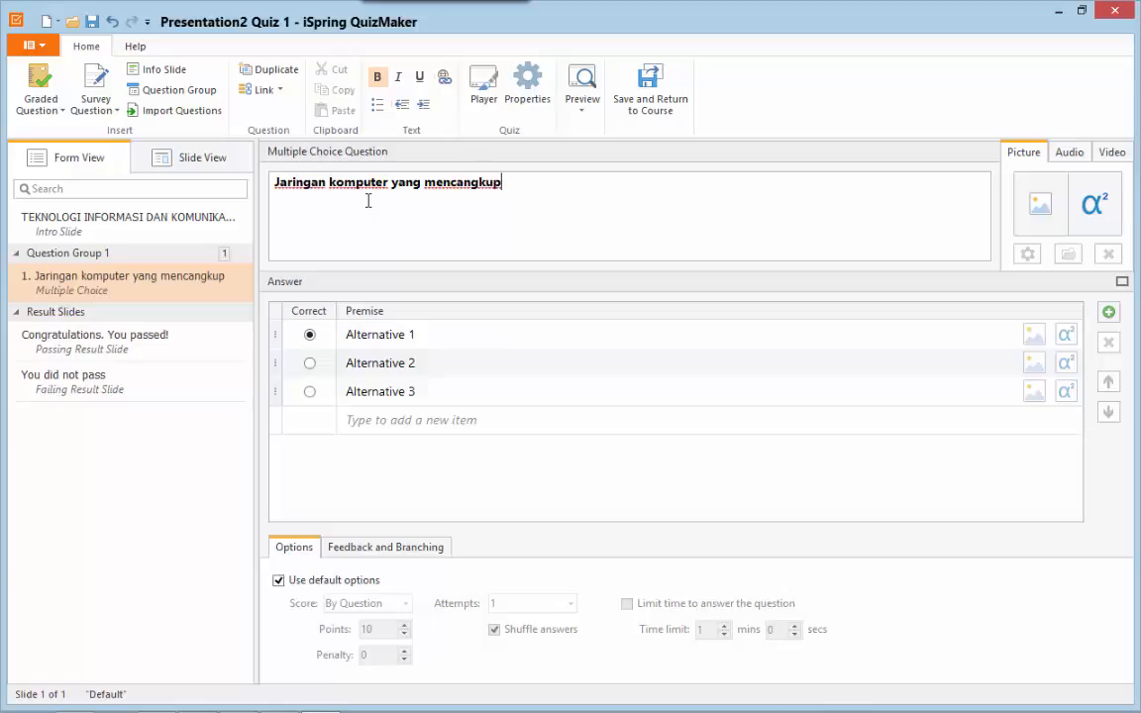
{"action": "key", "text": "BackSpace"}
{"action": "key", "text": "BackSpace"}
{"action": "key", "text": "BackSpace"}
{"action": "key", "text": "BackSpace"}
{"action": "key", "text": "BackSpace"}
{"action": "type", "text": "kup area yang"}
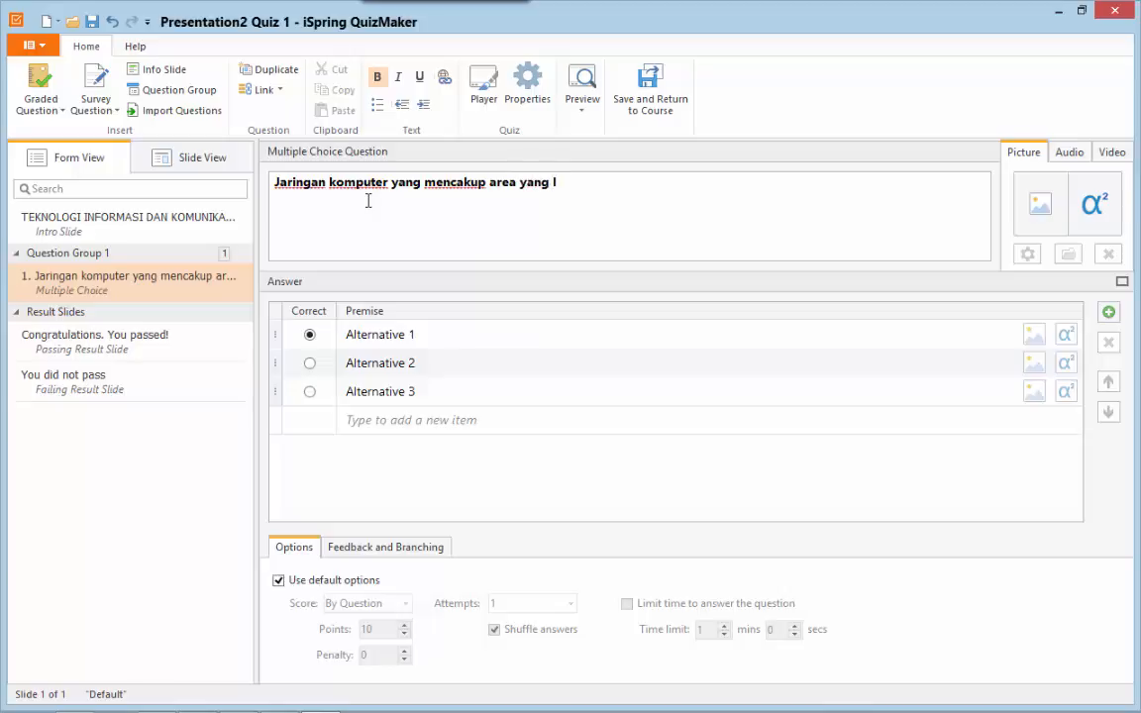
{"action": "type", "text": " luas dari segi ge"}
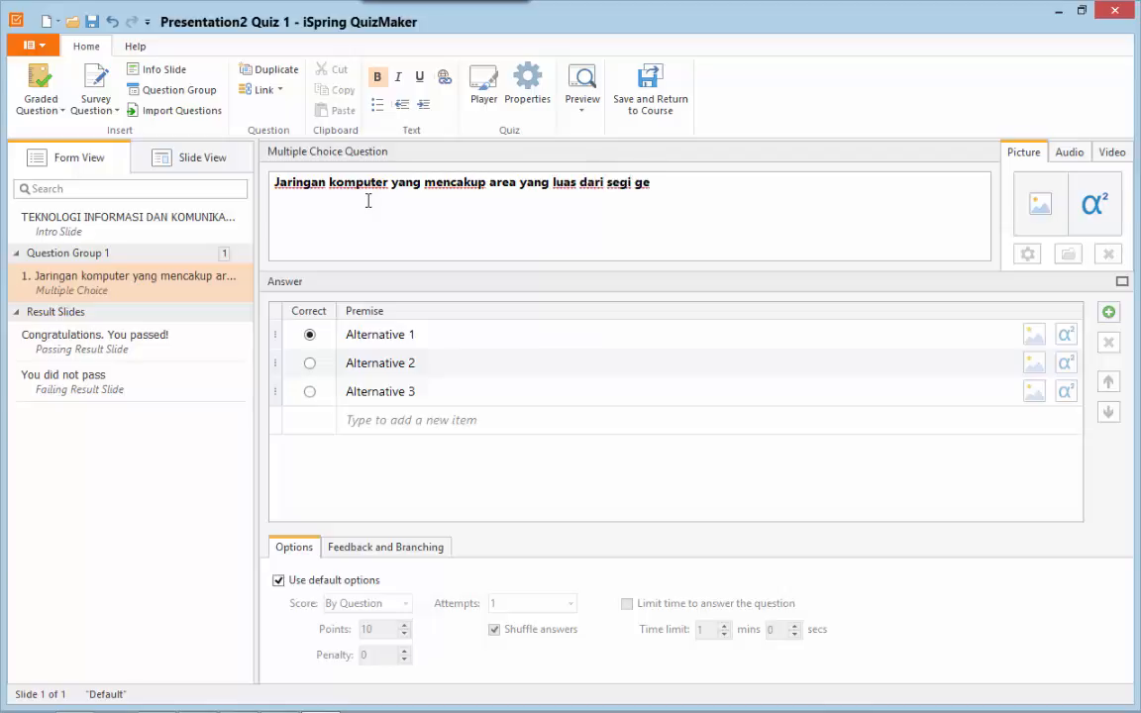
{"action": "type", "text": "ografis adalah..."}
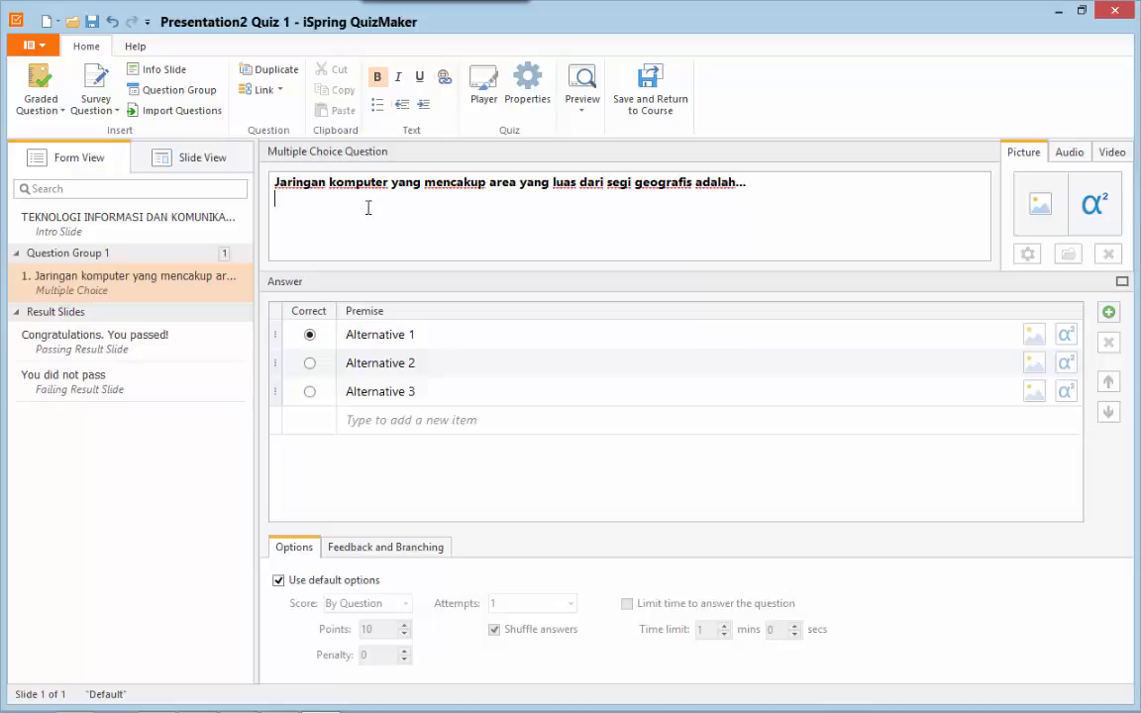
{"action": "key", "text": "Return"}
Replace the first question's three placeholder answers with LAN, WAN and MAN, in that order
{"action": "left_click", "coordinate": [367, 333]}
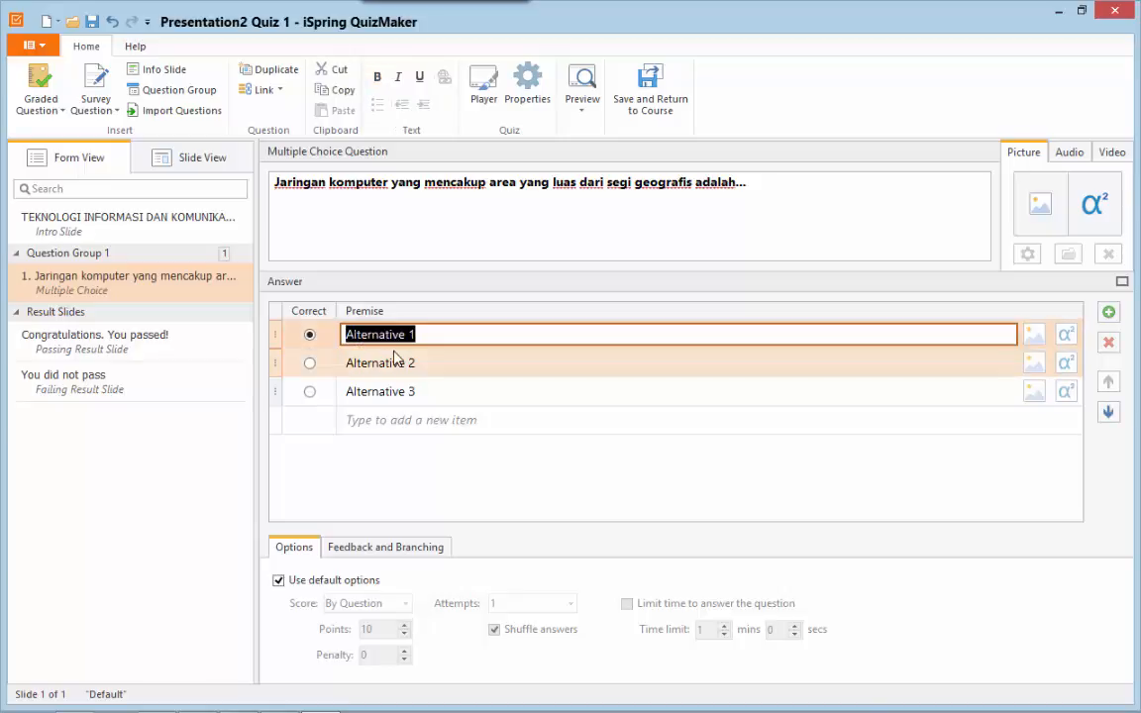
{"action": "type", "text": "LAN"}
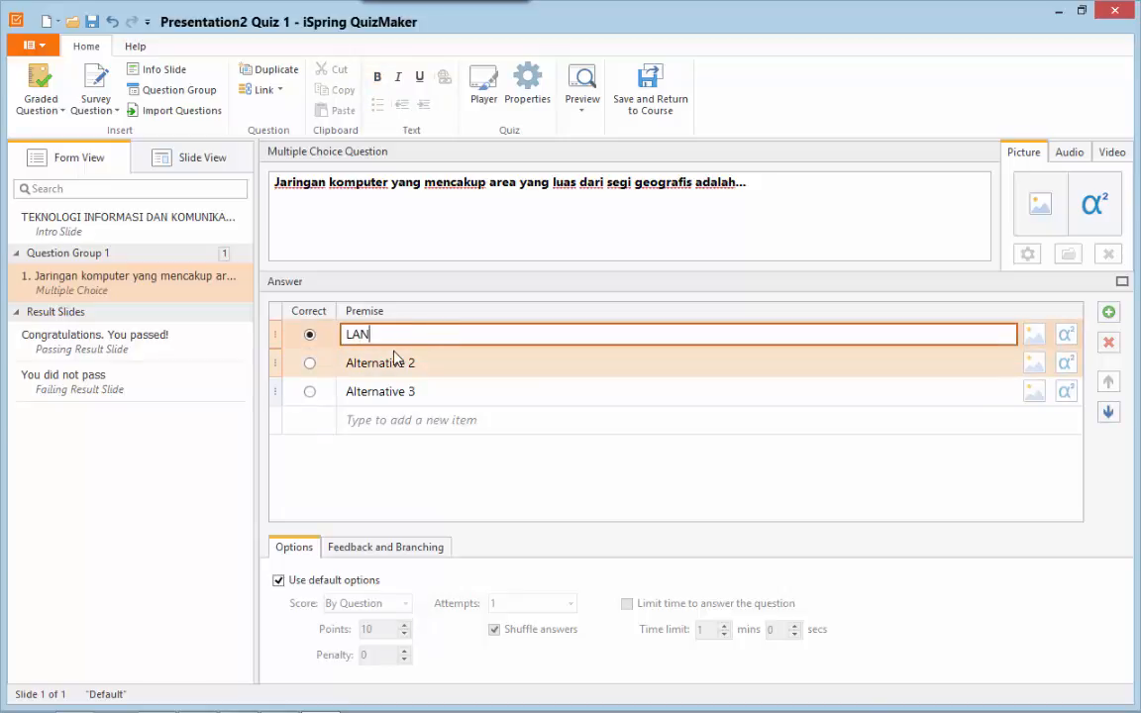
{"action": "left_click", "coordinate": [394, 363]}
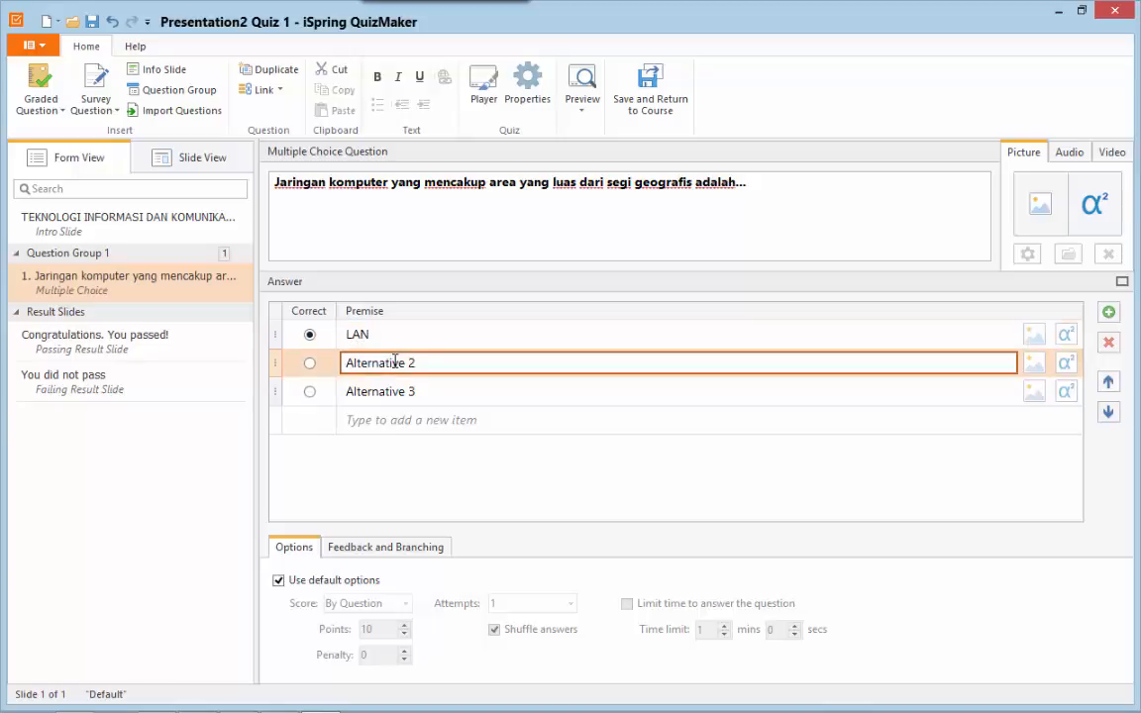
{"action": "type", "text": "WAN"}
{"action": "left_click", "coordinate": [437, 392]}
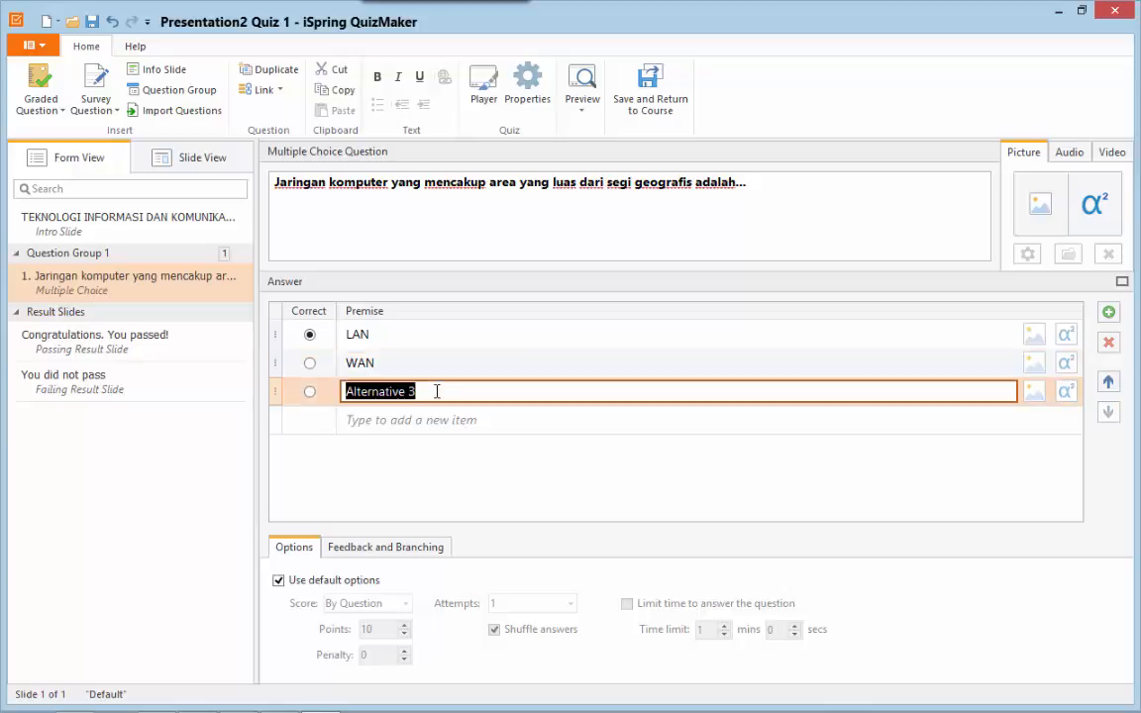
{"action": "type", "text": "MAN"}
{"action": "key", "text": "Return"}
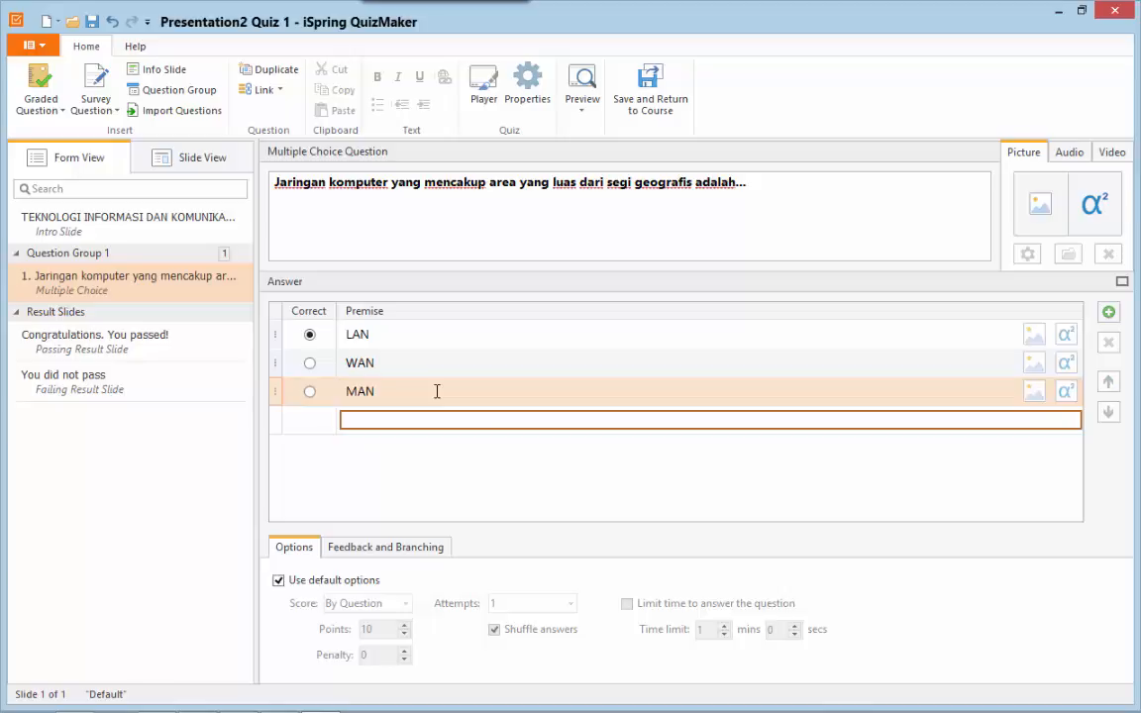
Add INTERNET and TELKOM as the fourth and fifth answer choices of the first question
{"action": "type", "text": "i"}
{"action": "key", "text": "BackSpace"}
{"action": "type", "text": "IN"}
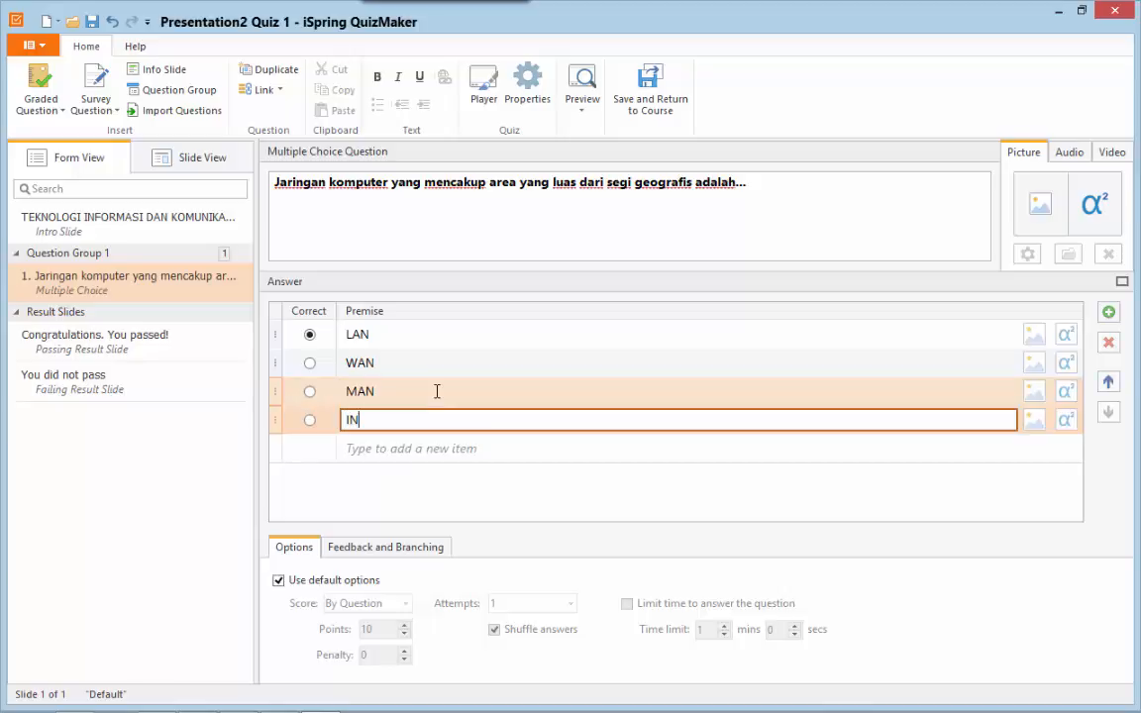
{"action": "type", "text": "TERNET"}
{"action": "key", "text": "Return"}
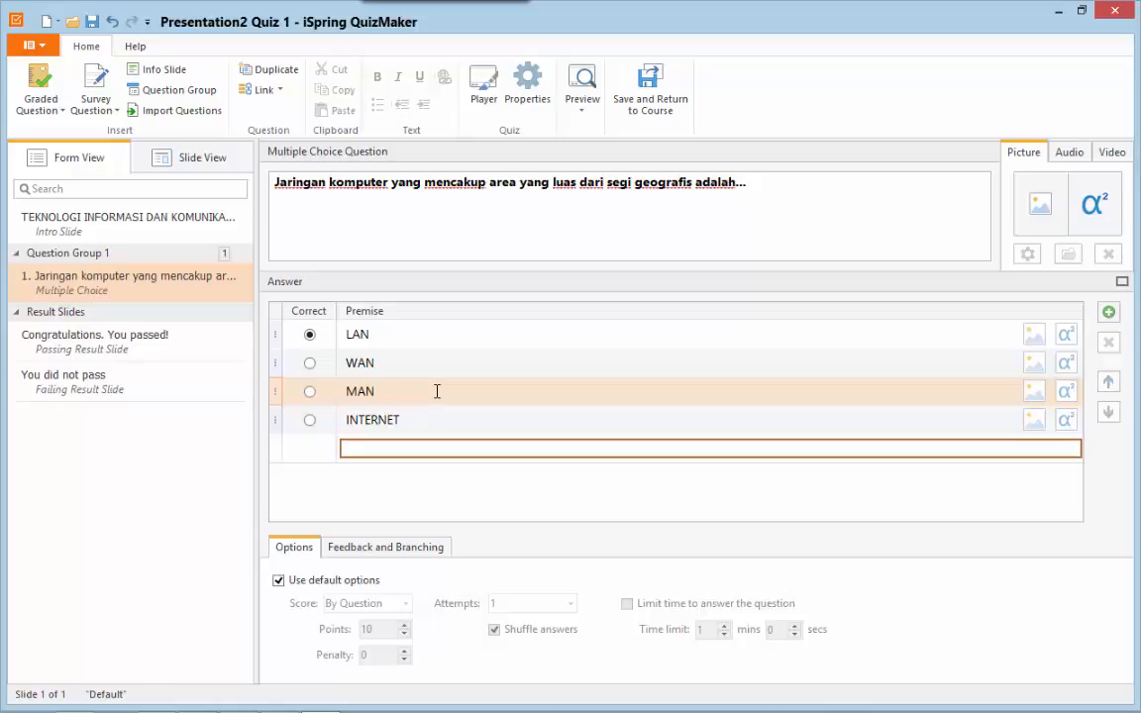
{"action": "type", "text": "TE"}
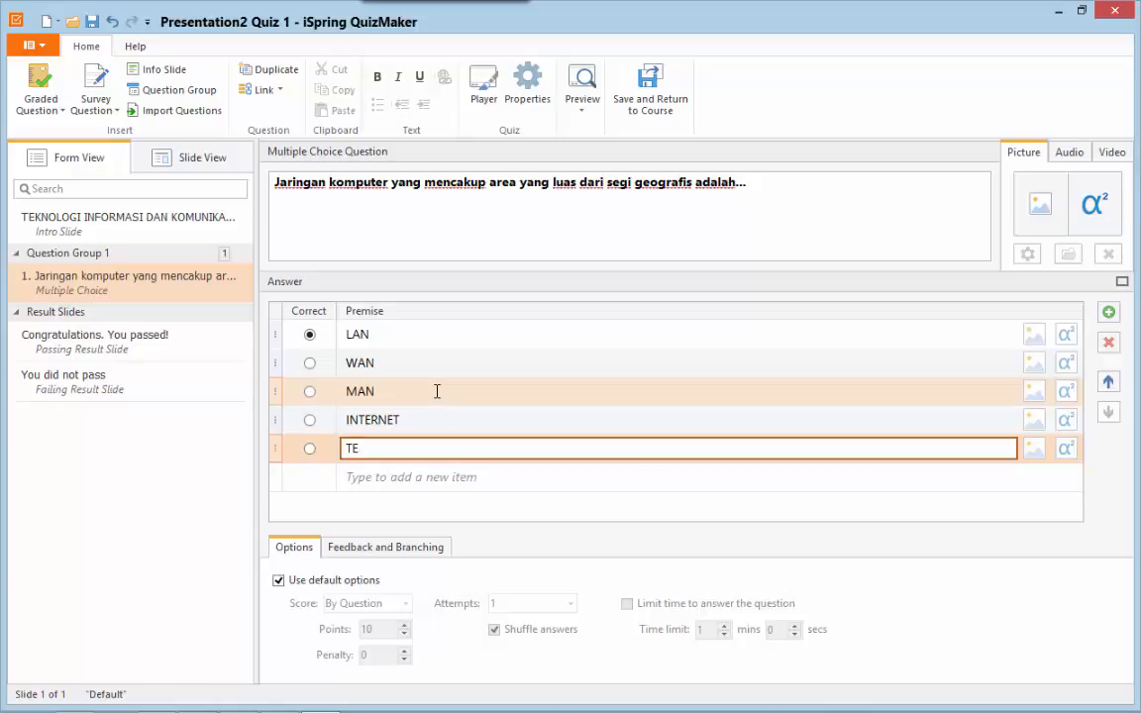
{"action": "type", "text": "LKOM"}
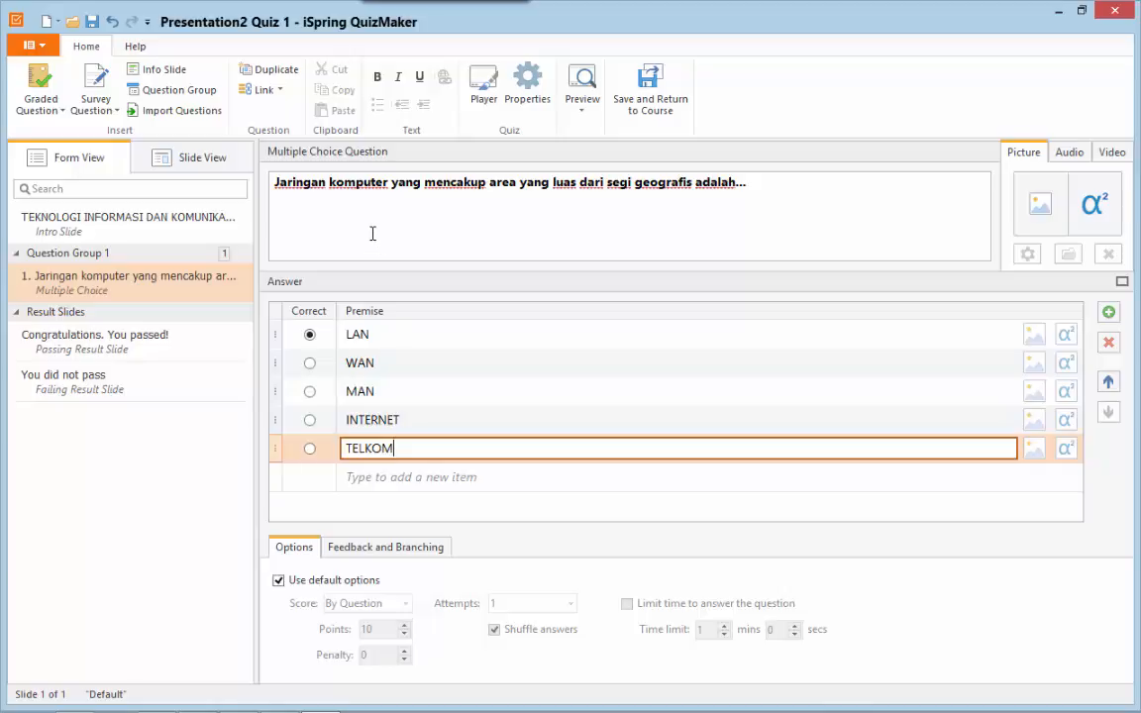
Mark WAN as the correct answer and, with the default options turned off, set the question's points to 5
{"action": "left_click", "coordinate": [309, 362]}
{"action": "left_click", "coordinate": [282, 584]}
{"action": "left_click", "coordinate": [282, 583]}
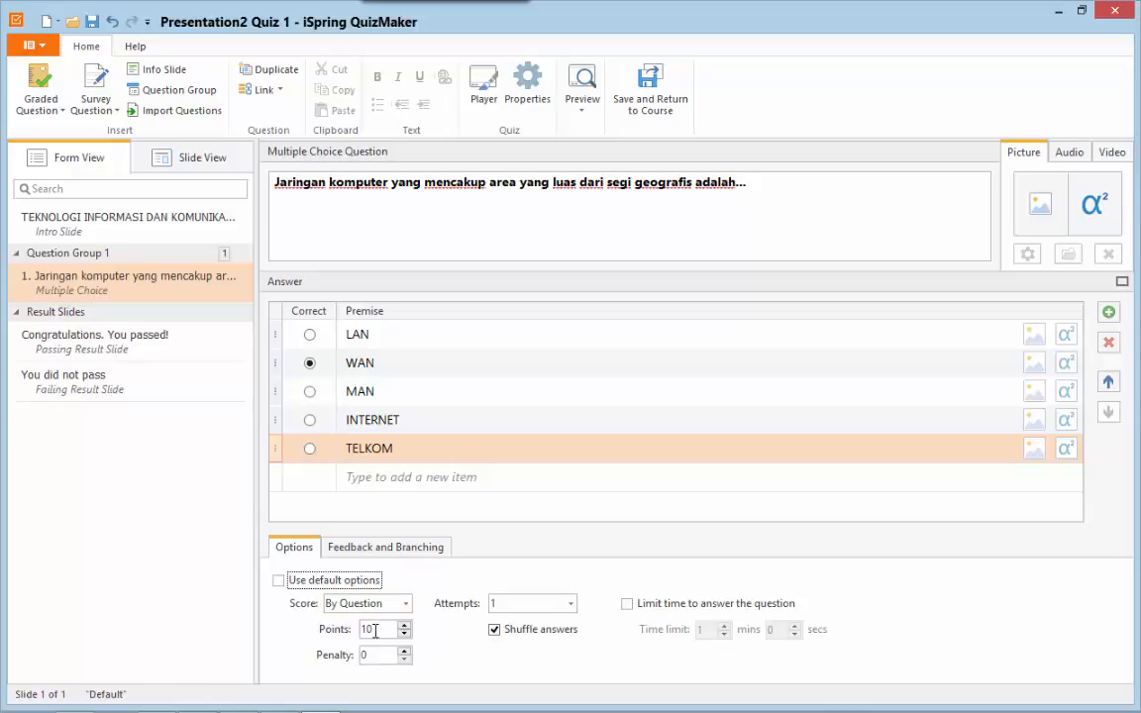
{"action": "left_click_drag", "start_coordinate": [361, 631], "coordinate": [382, 631]}
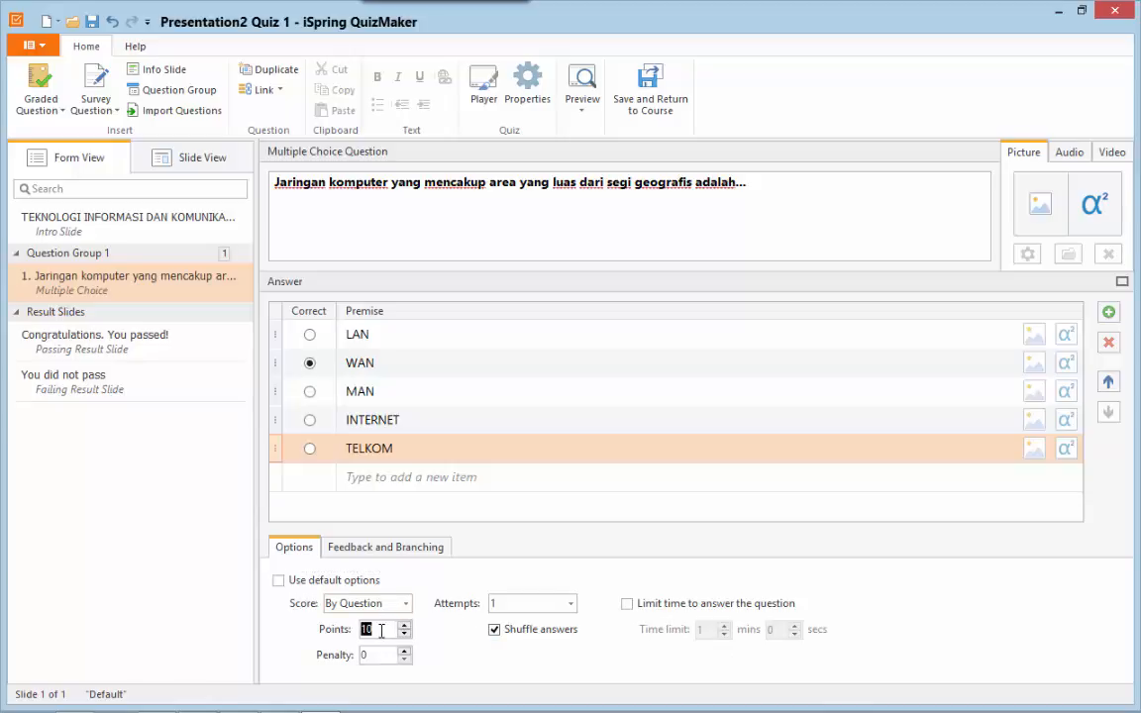
{"action": "type", "text": "5"}
Set the first question's feedback for a correct answer to "JAWABAN BENAR"
{"action": "left_click", "coordinate": [385, 549]}
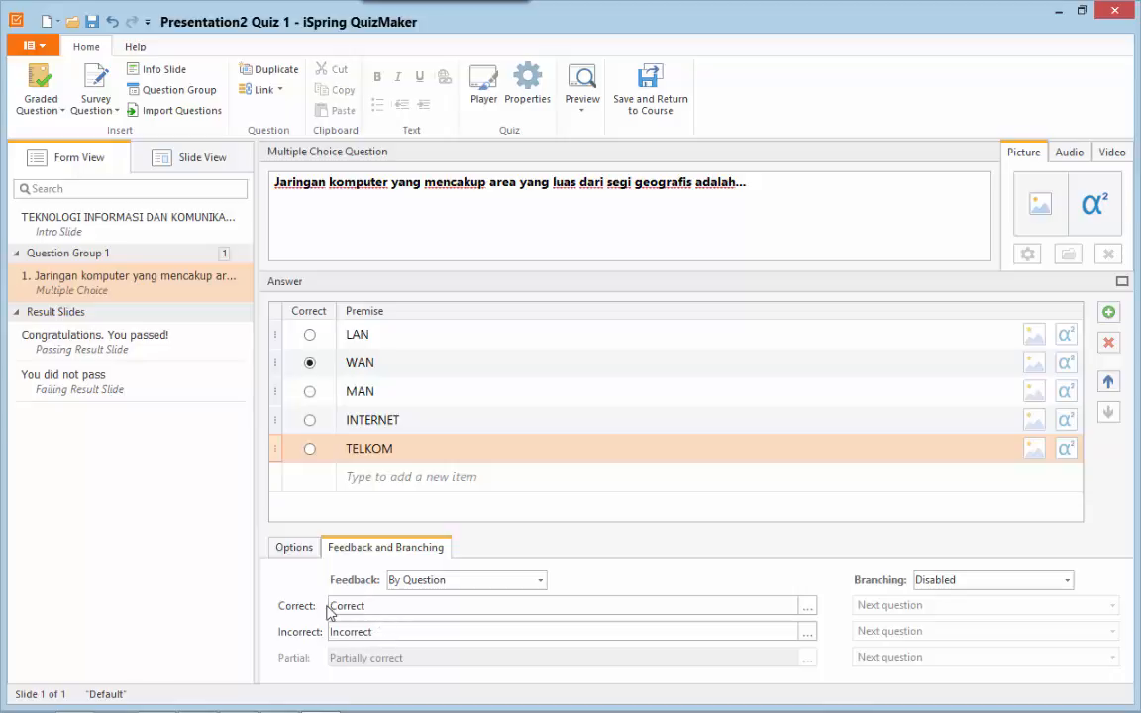
{"action": "left_click", "coordinate": [376, 601]}
{"action": "key", "text": "BackSpace"}
{"action": "key", "text": "BackSpace"}
{"action": "key", "text": "BackSpace"}
{"action": "key", "text": "BackSpace"}
{"action": "key", "text": "BackSpace"}
{"action": "key", "text": "BackSpace"}
{"action": "key", "text": "BackSpace"}
{"action": "type", "text": "JAWABAN BENAS"}
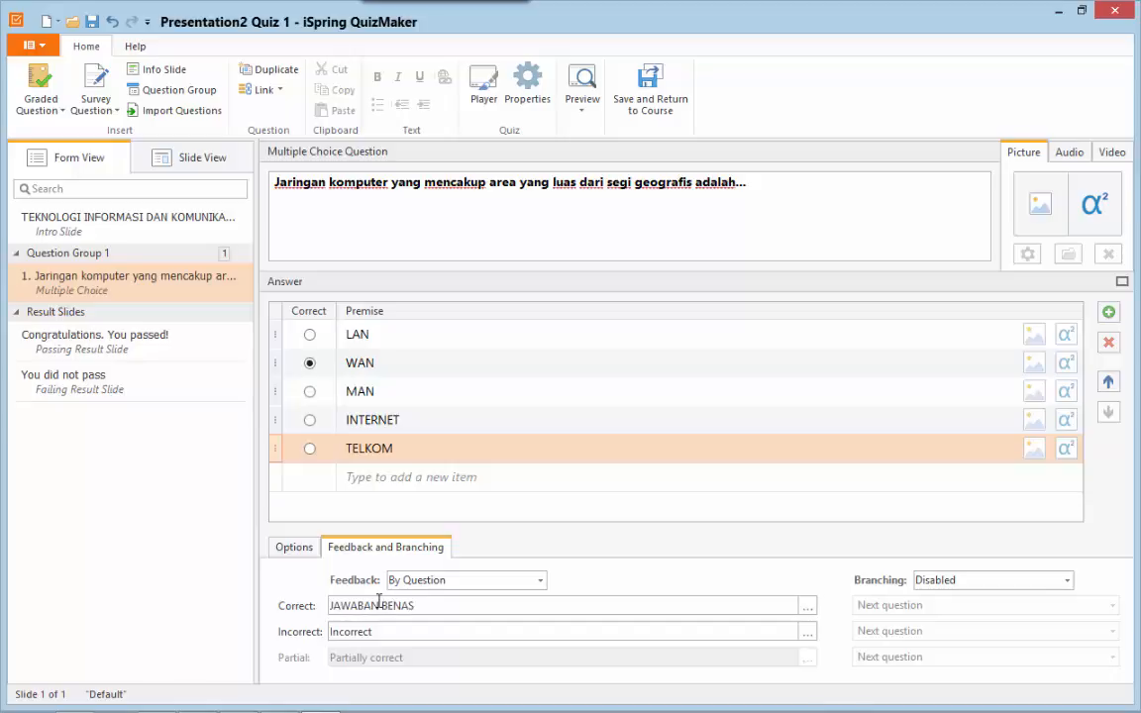
{"action": "key", "text": "BackSpace"}
{"action": "type", "text": "R"}
Set the first question's feedback for an incorrect answer to "JAWABAN SALAH"
{"action": "double_click", "coordinate": [373, 634]}
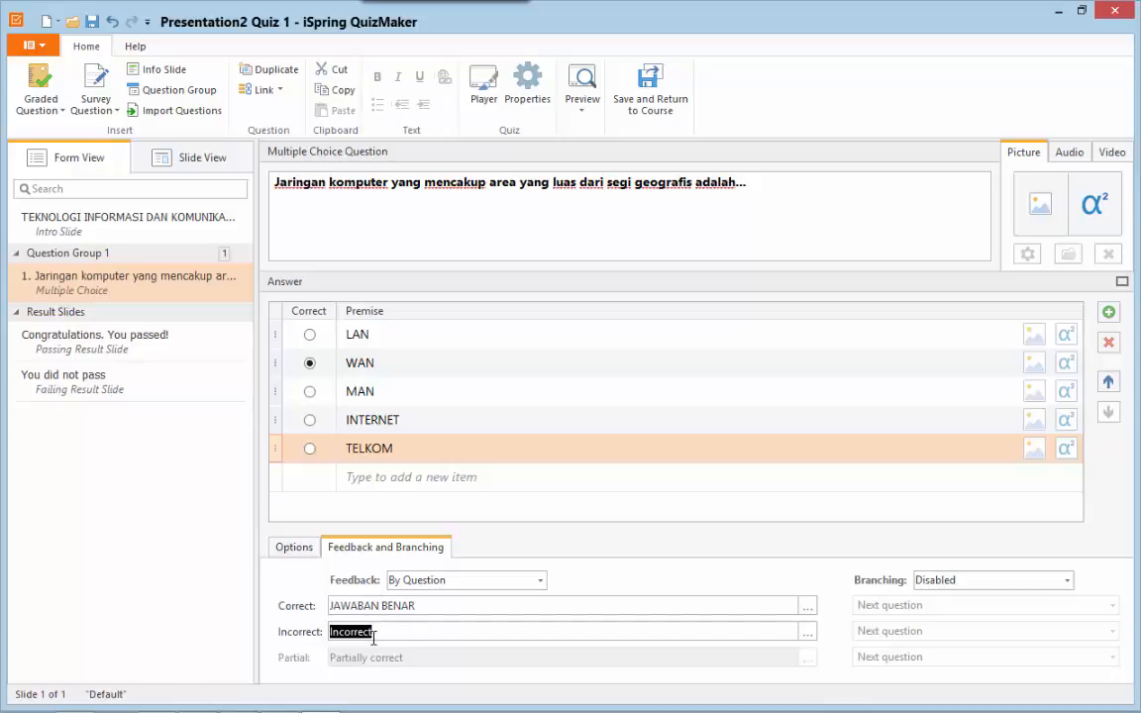
{"action": "type", "text": "JAB="}
{"action": "type", "text": "ABAN SALAH"}
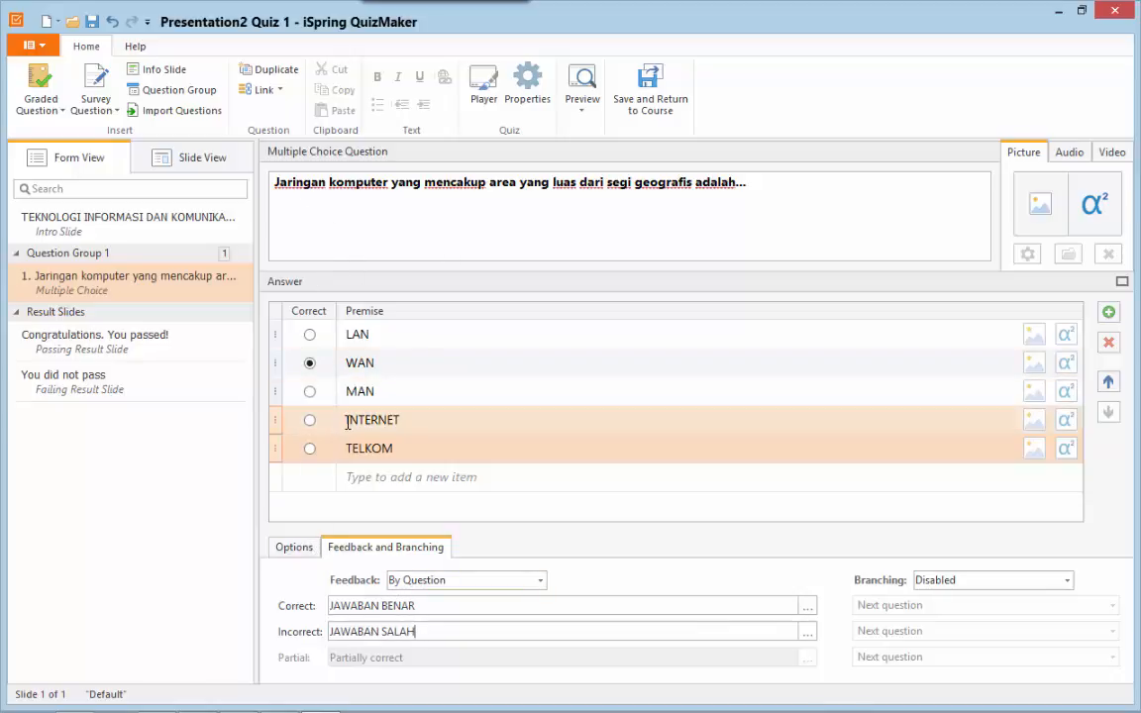
Add a new graded Multiple Choice question after the first question
{"action": "left_click", "coordinate": [222, 297]}
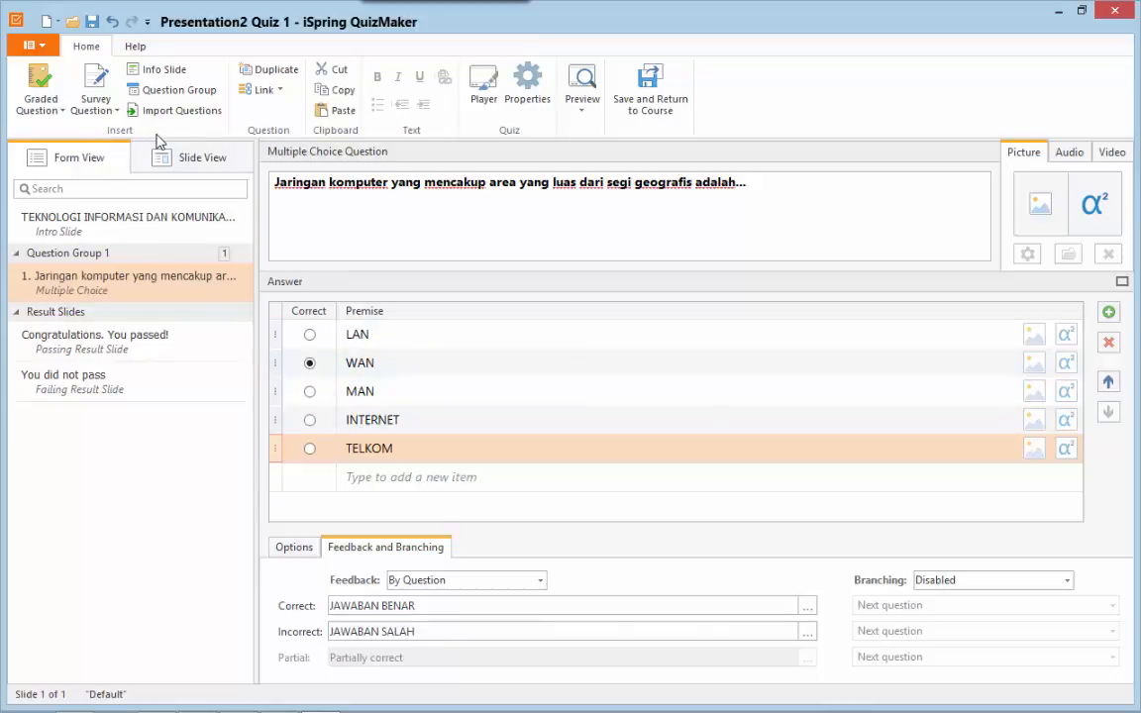
{"action": "right_click", "coordinate": [220, 304]}
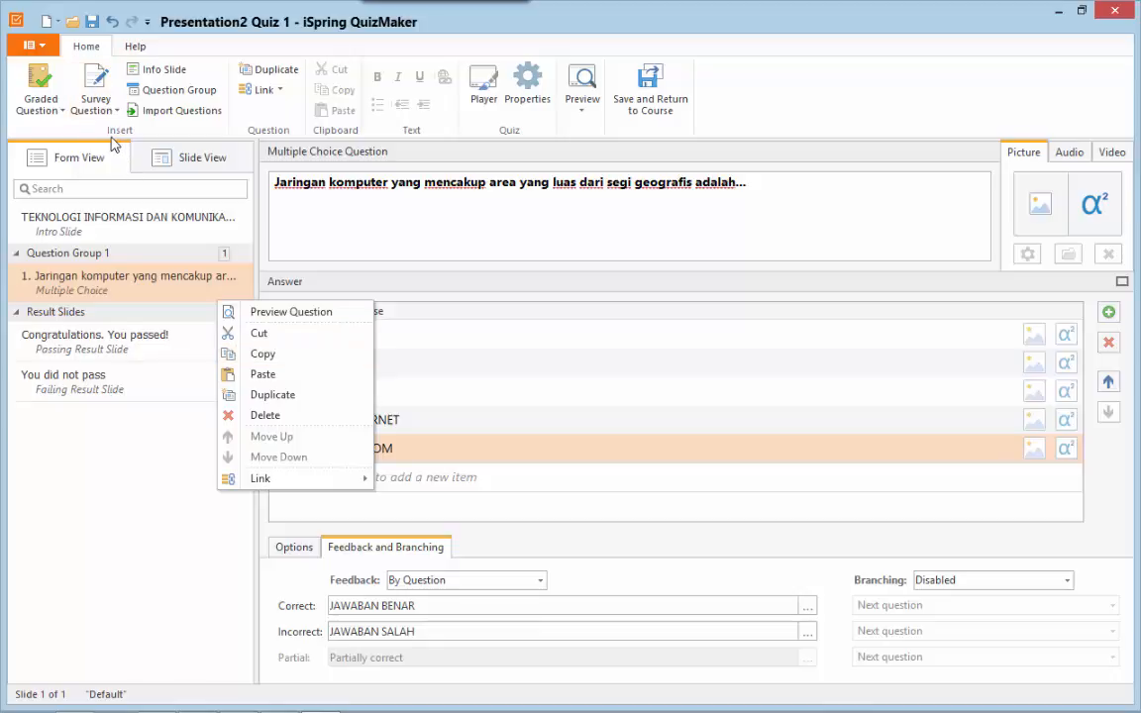
{"action": "left_click", "coordinate": [55, 100]}
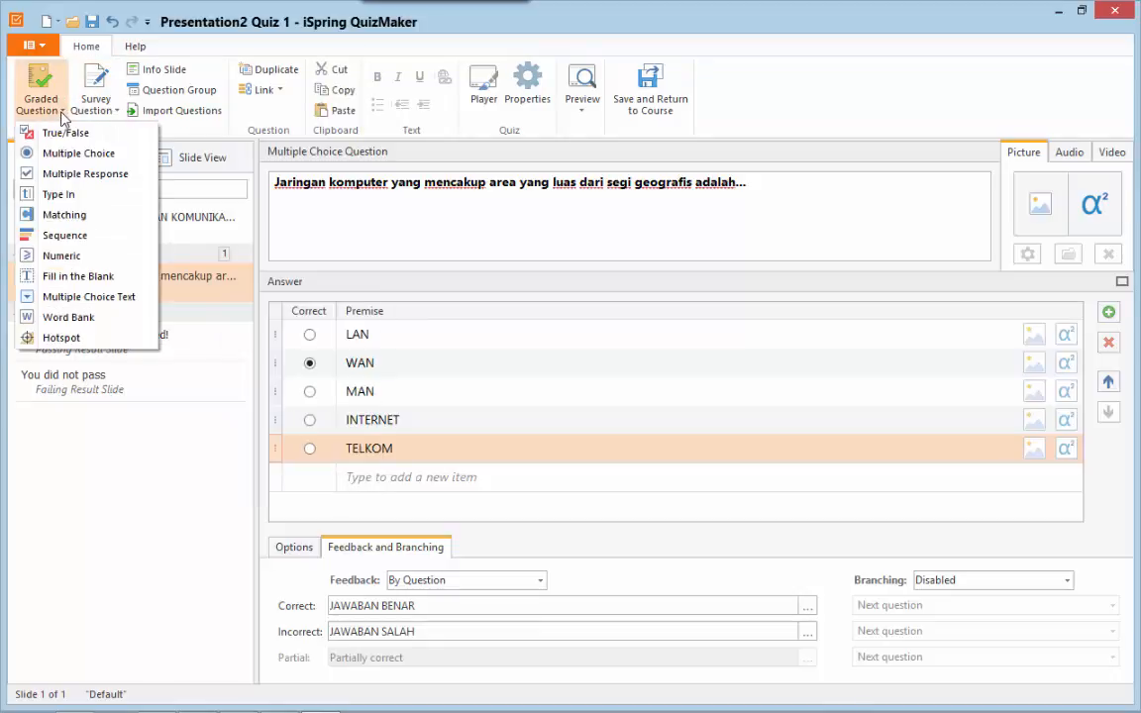
{"action": "left_click", "coordinate": [71, 153]}
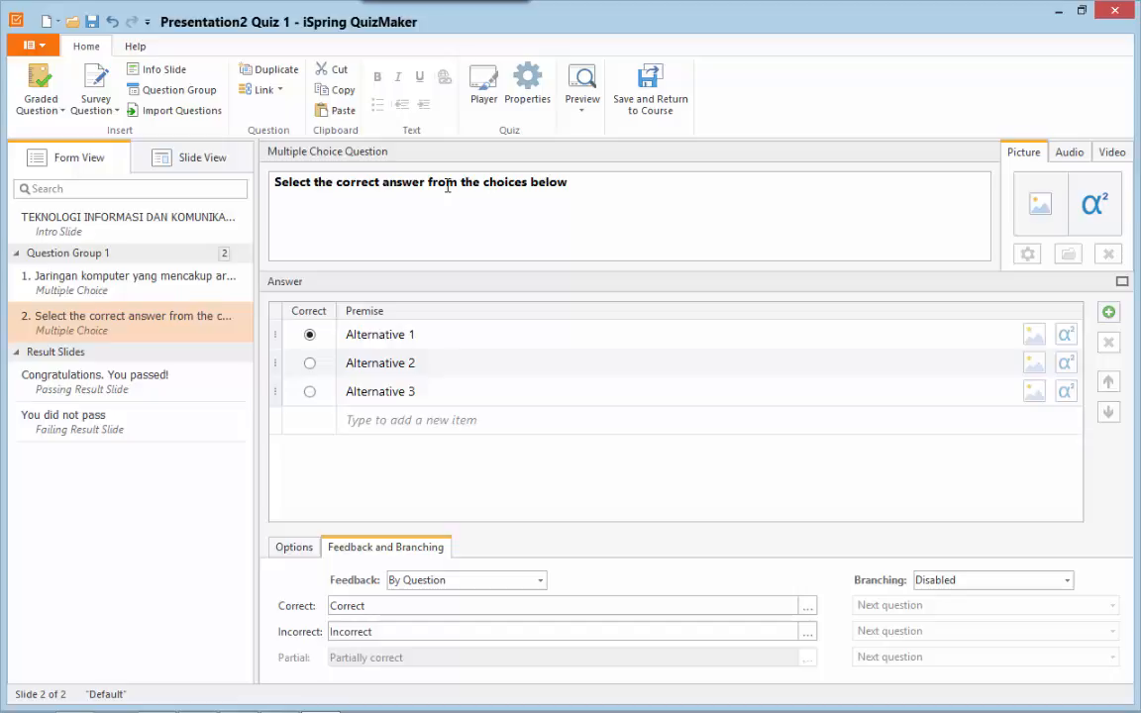
Copy the first question, "Jaringan komputer yang mencakup...", and paste the duplicate directly below it
{"action": "left_click", "coordinate": [203, 288]}
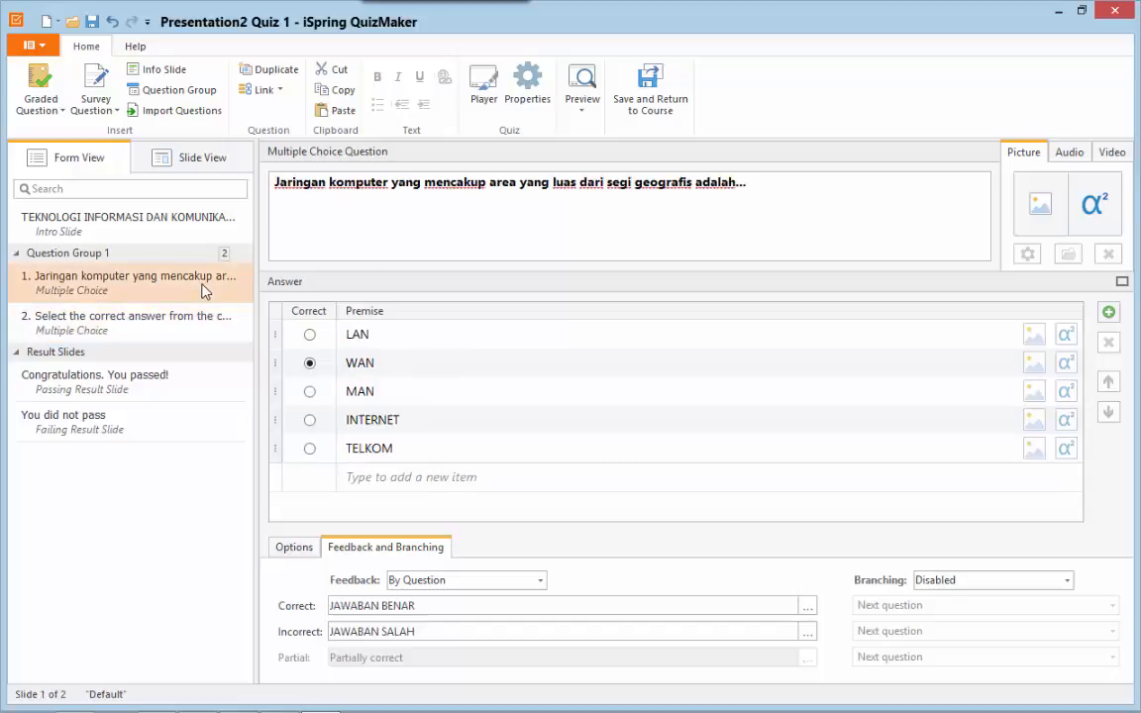
{"action": "right_click", "coordinate": [203, 289]}
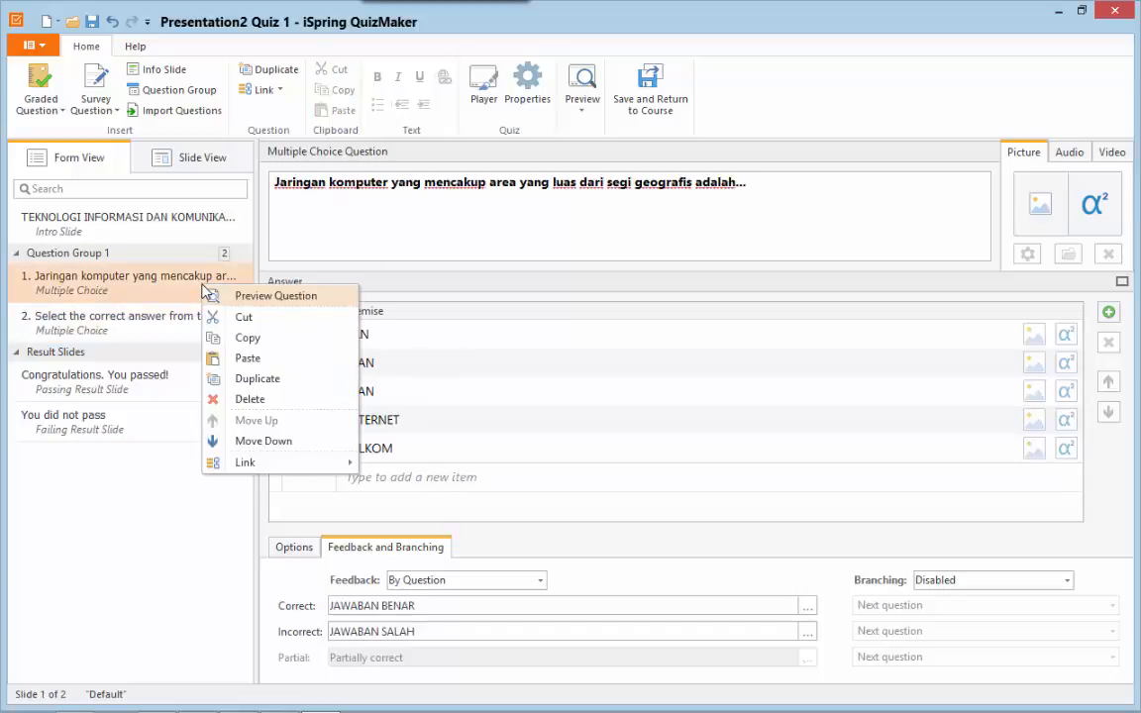
{"action": "left_click", "coordinate": [247, 337]}
{"action": "key", "text": "Down"}
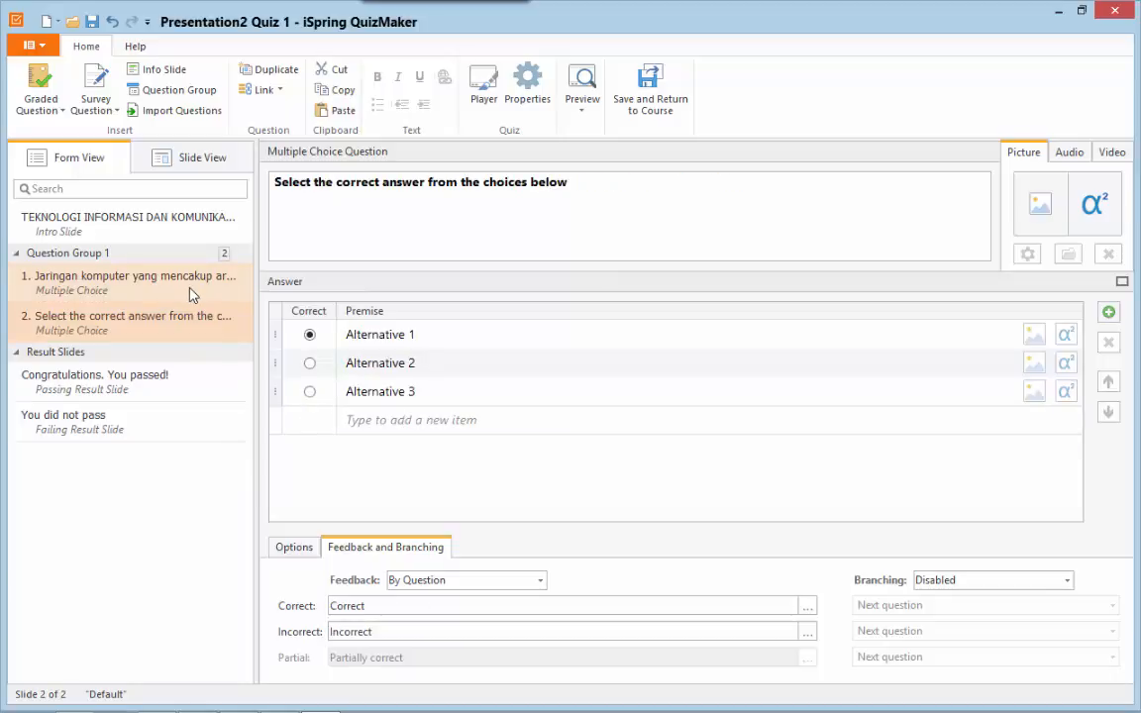
{"action": "left_click", "coordinate": [194, 297]}
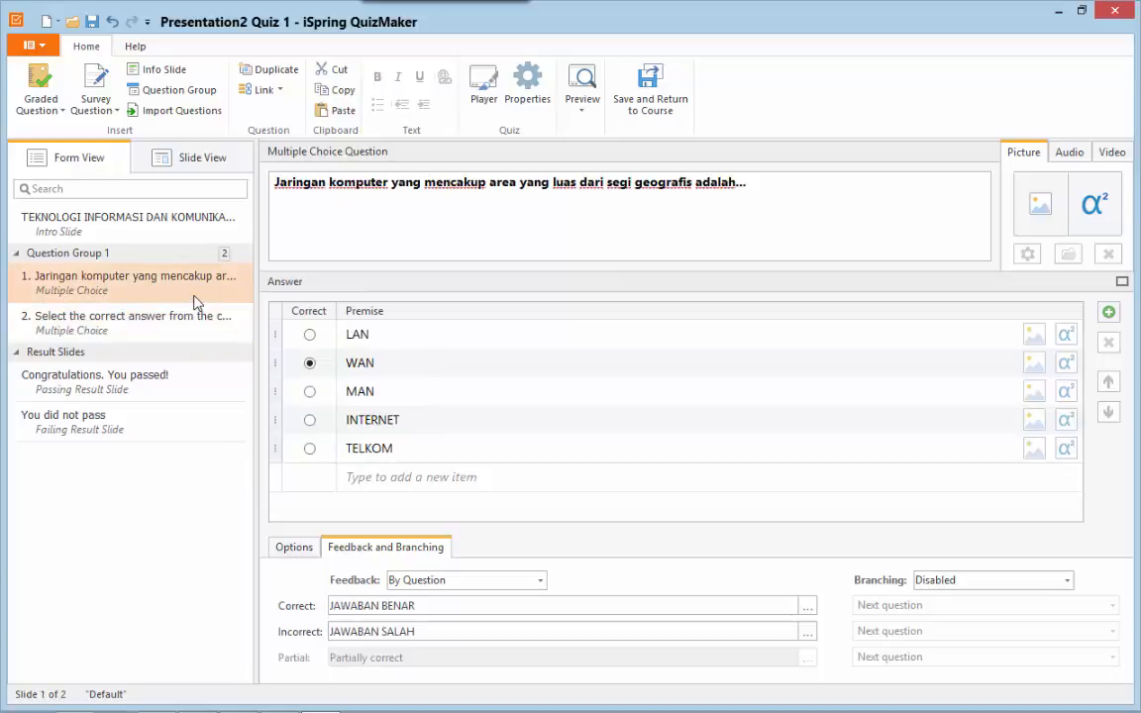
{"action": "key", "text": "ctrl+v"}
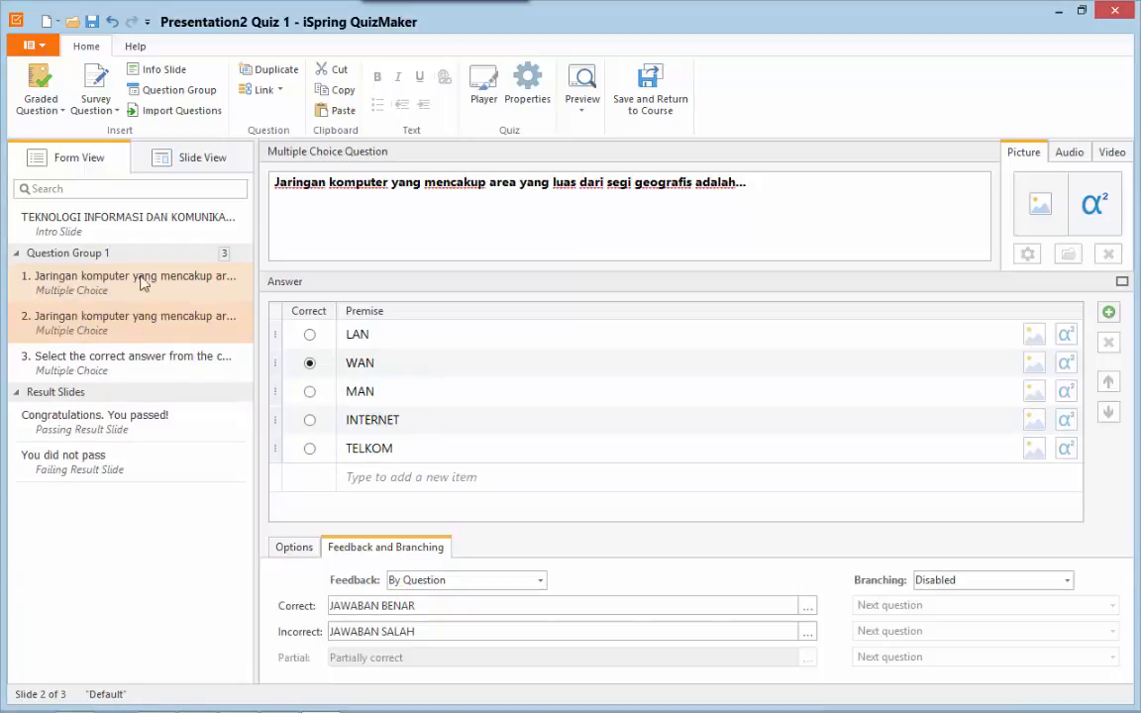
Remove "mencakup area yang luas dari segi geografis" from the second question's text
{"action": "left_click", "coordinate": [71, 324]}
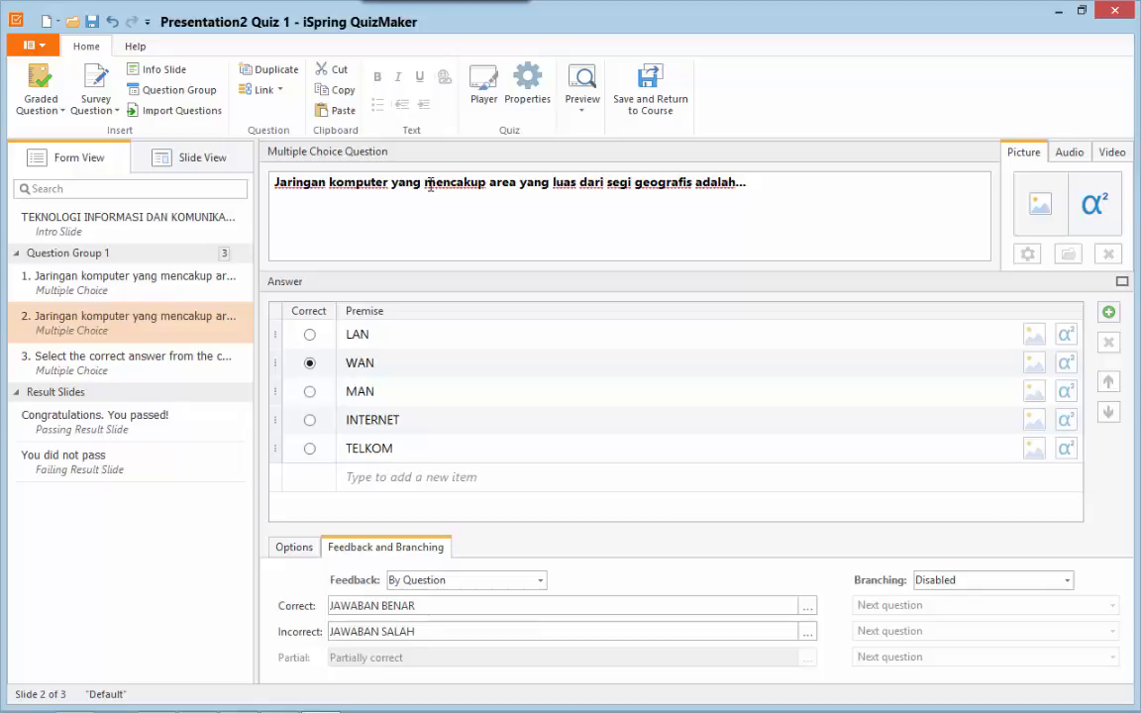
{"action": "left_click_drag", "start_coordinate": [425, 184], "coordinate": [489, 185]}
{"action": "left_click", "coordinate": [489, 185]}
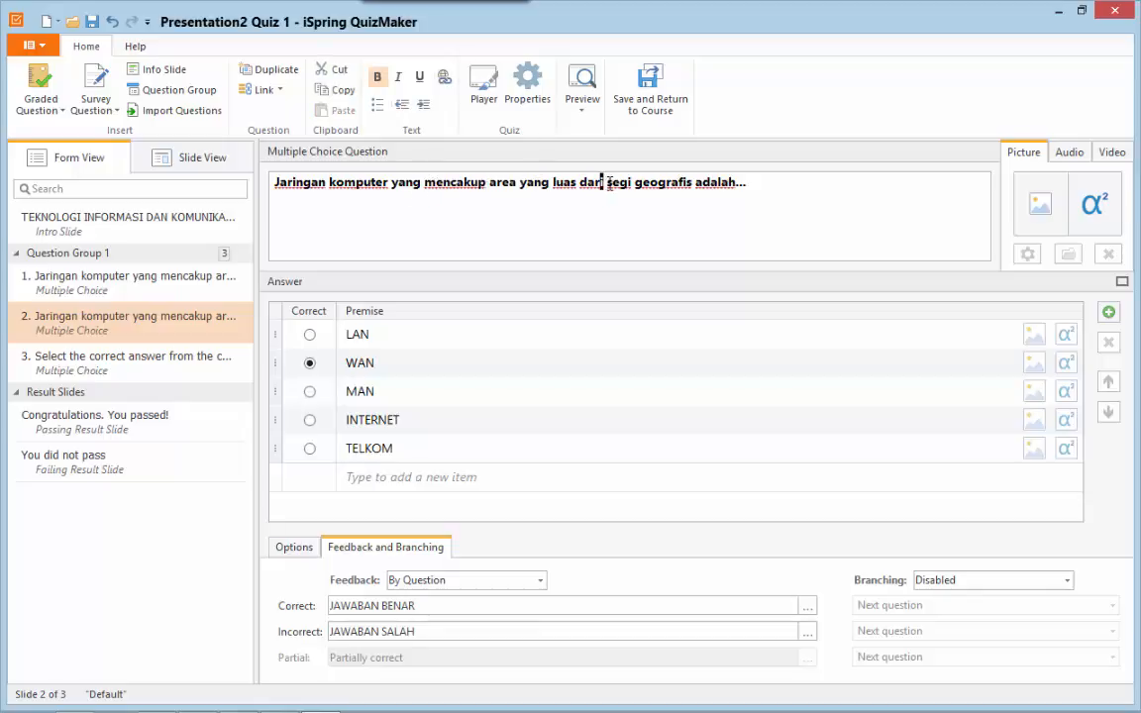
{"action": "double_click", "coordinate": [618, 183]}
{"action": "left_click_drag", "start_coordinate": [691, 183], "coordinate": [387, 164]}
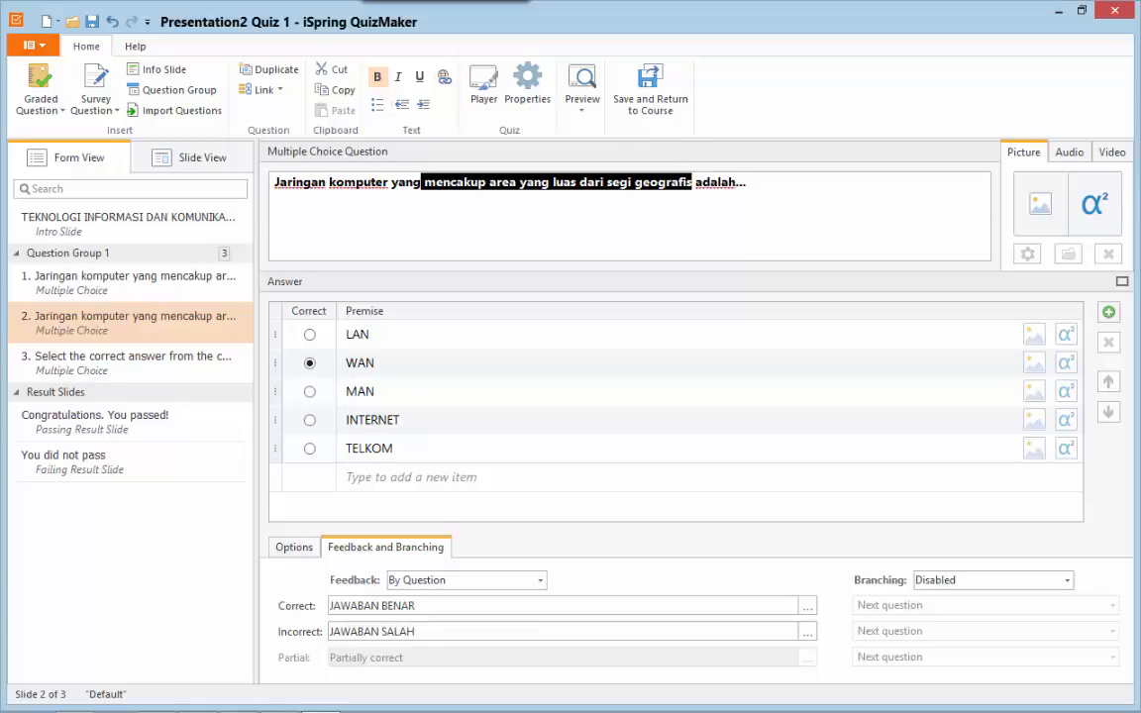
{"action": "type", "text": "TERDA"}
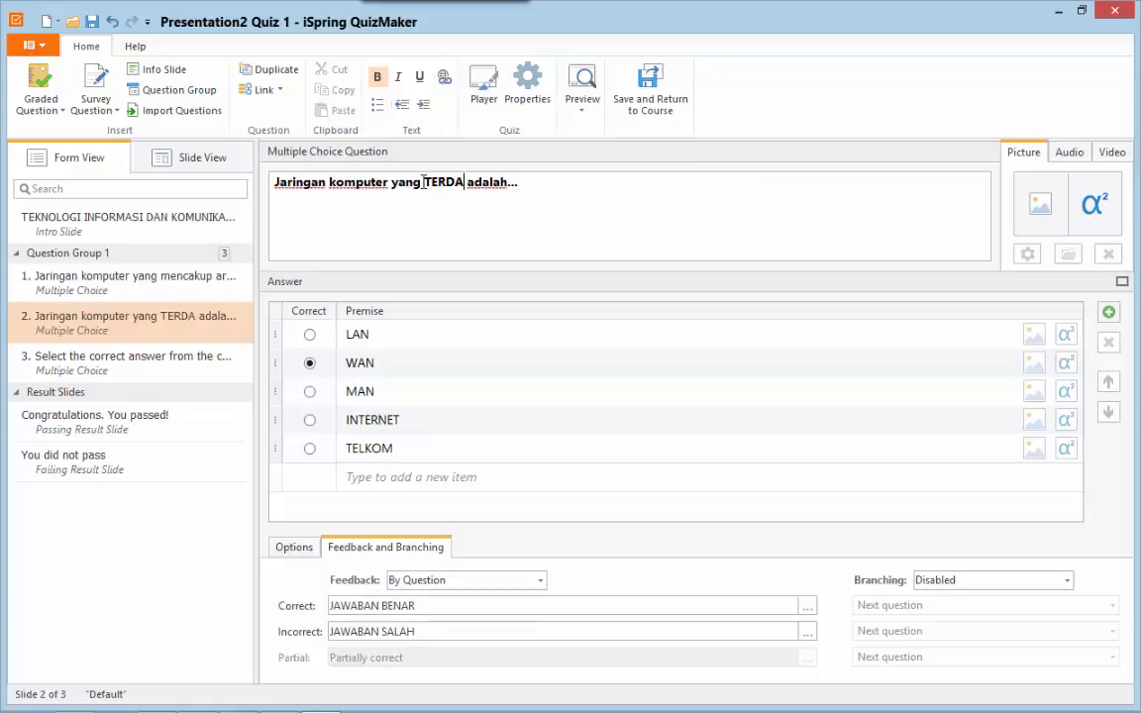
{"action": "key", "text": "BackSpace"}
{"action": "key", "text": "BackSpace"}
{"action": "key", "text": "BackSpace"}
{"action": "key", "text": "BackSpace"}
{"action": "key", "text": "BackSpace"}
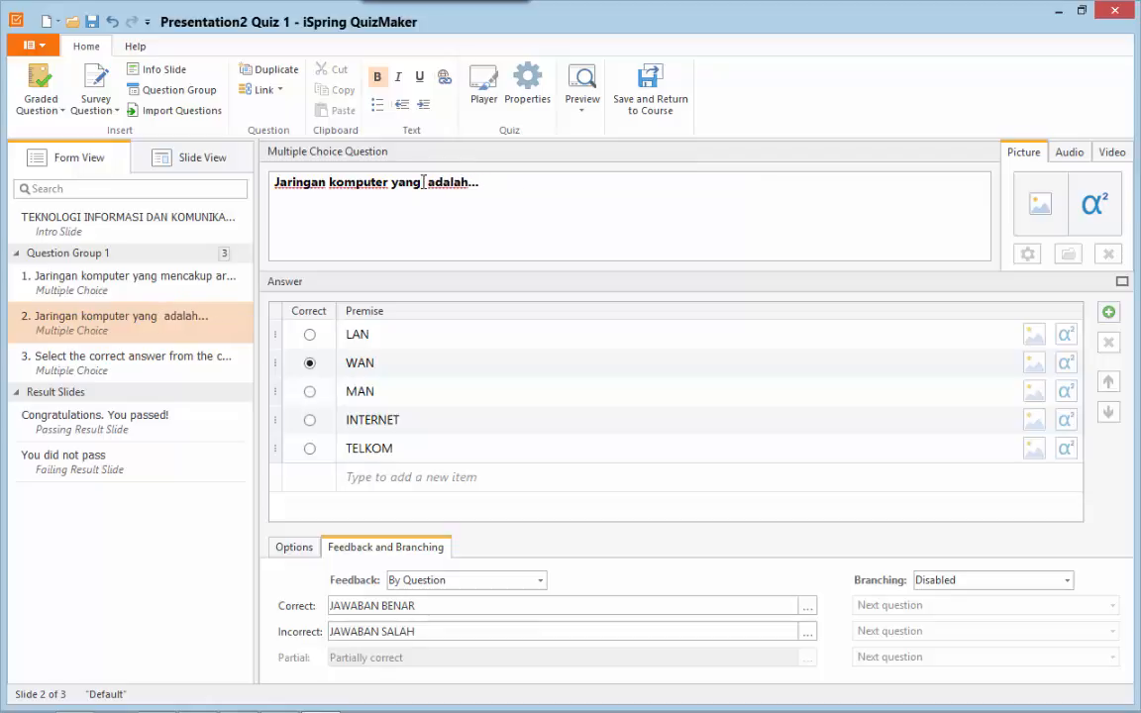
Complete the second question as "Jaringan komputer yang terdapat dalam sebuah bangunan gedung atau perkantoran adalah..."
{"action": "type", "text": "terdapat"}
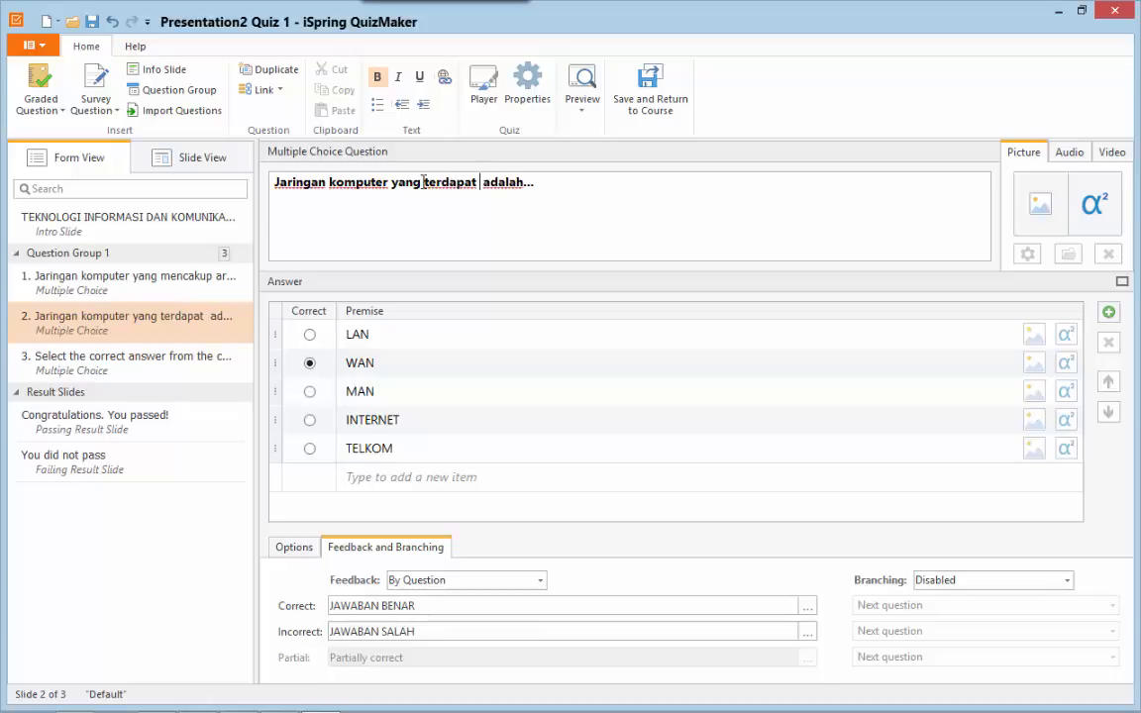
{"action": "type", "text": " dalam "}
{"action": "type", "text": "sebuah ban"}
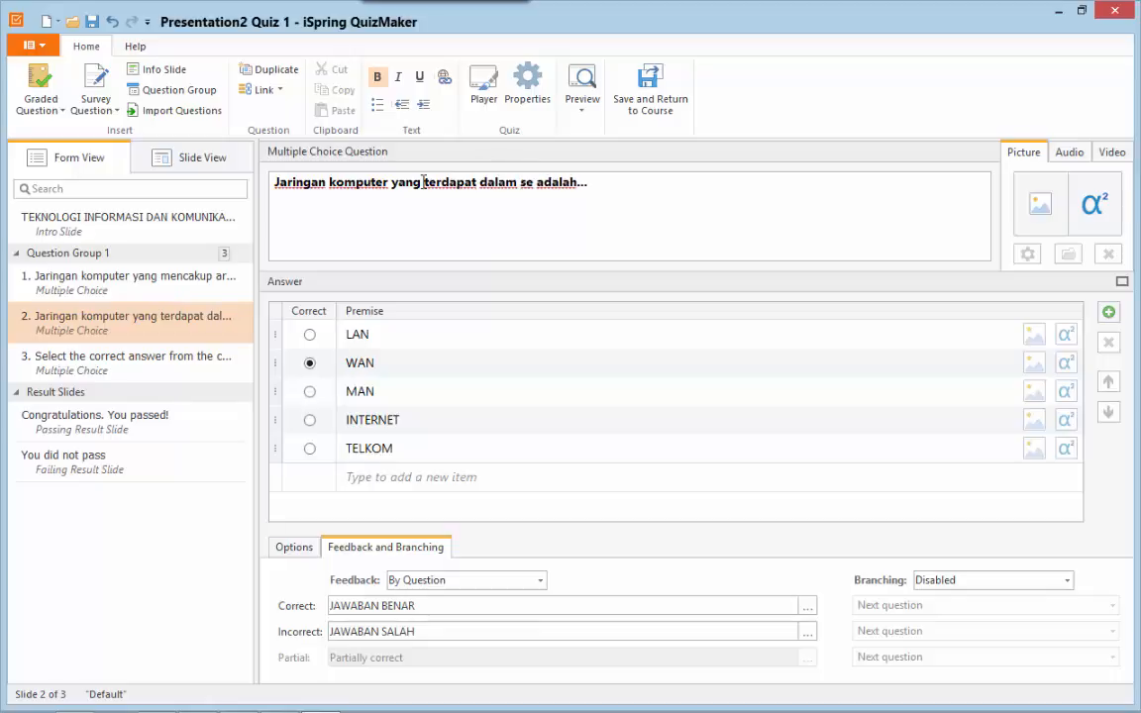
{"action": "type", "text": "gunan "}
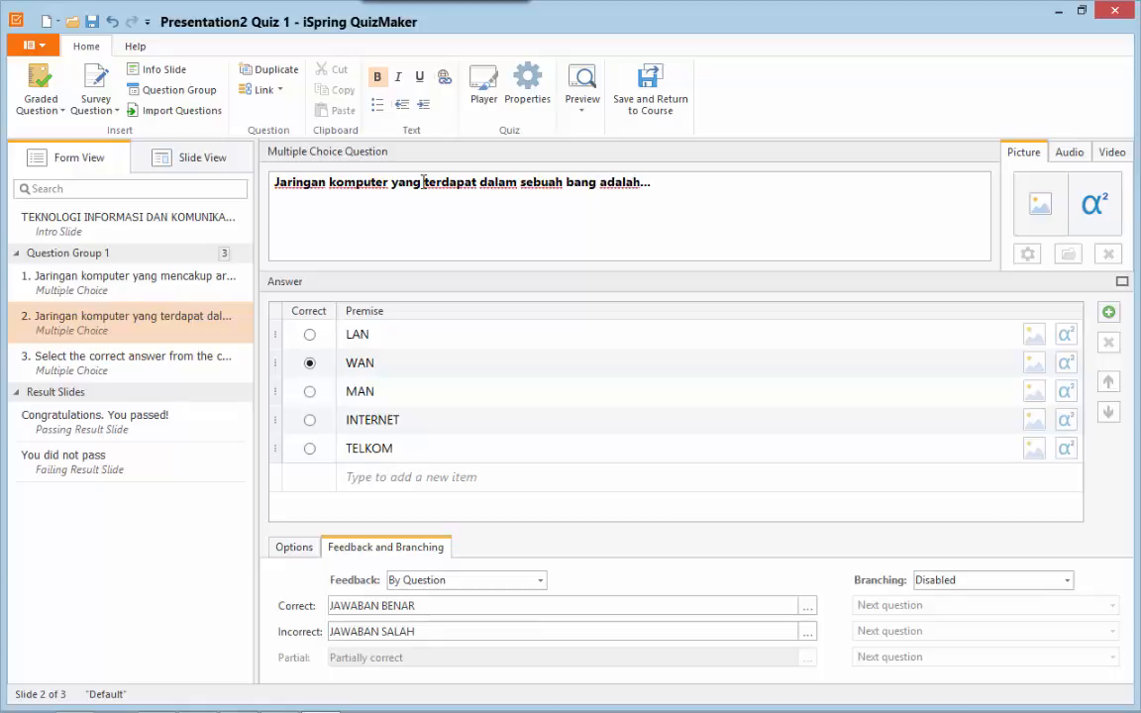
{"action": "type", "text": "gedung"}
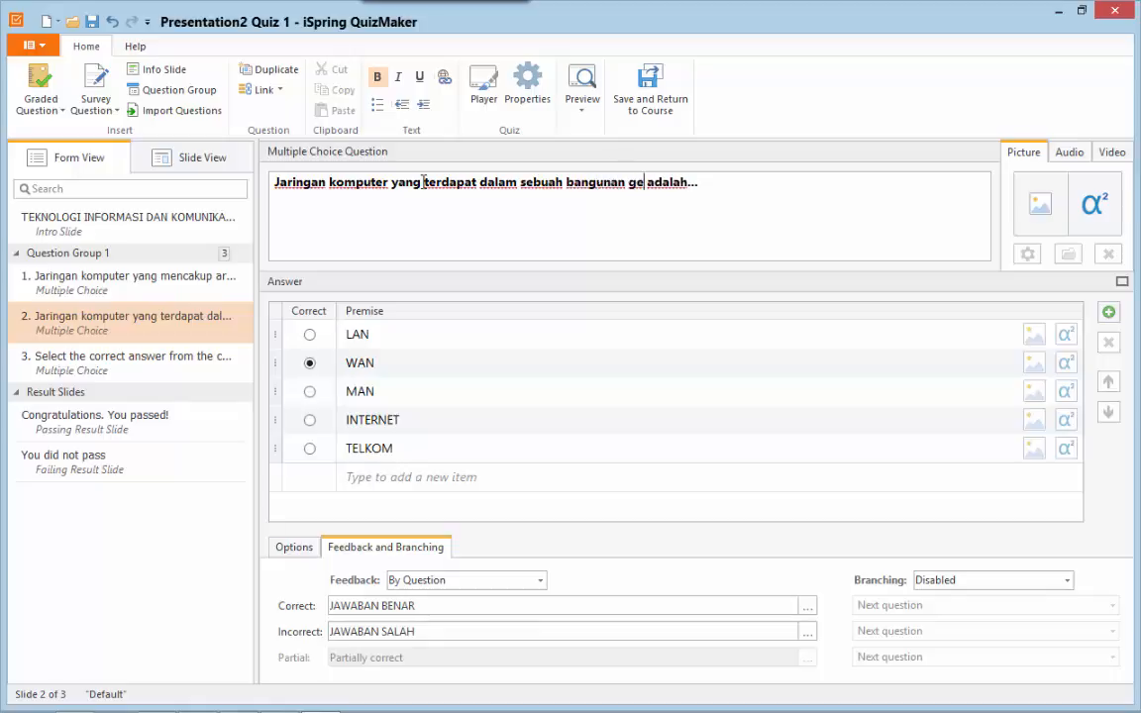
{"action": "type", "text": " atau per"}
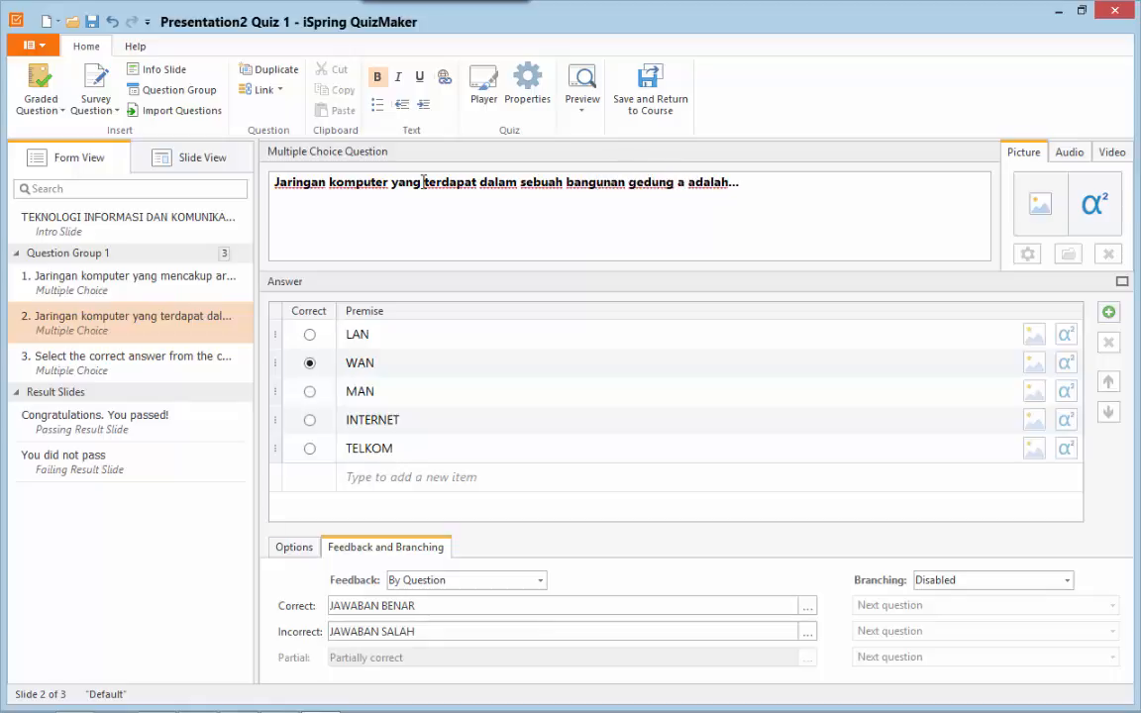
{"action": "type", "text": "kantoran"}
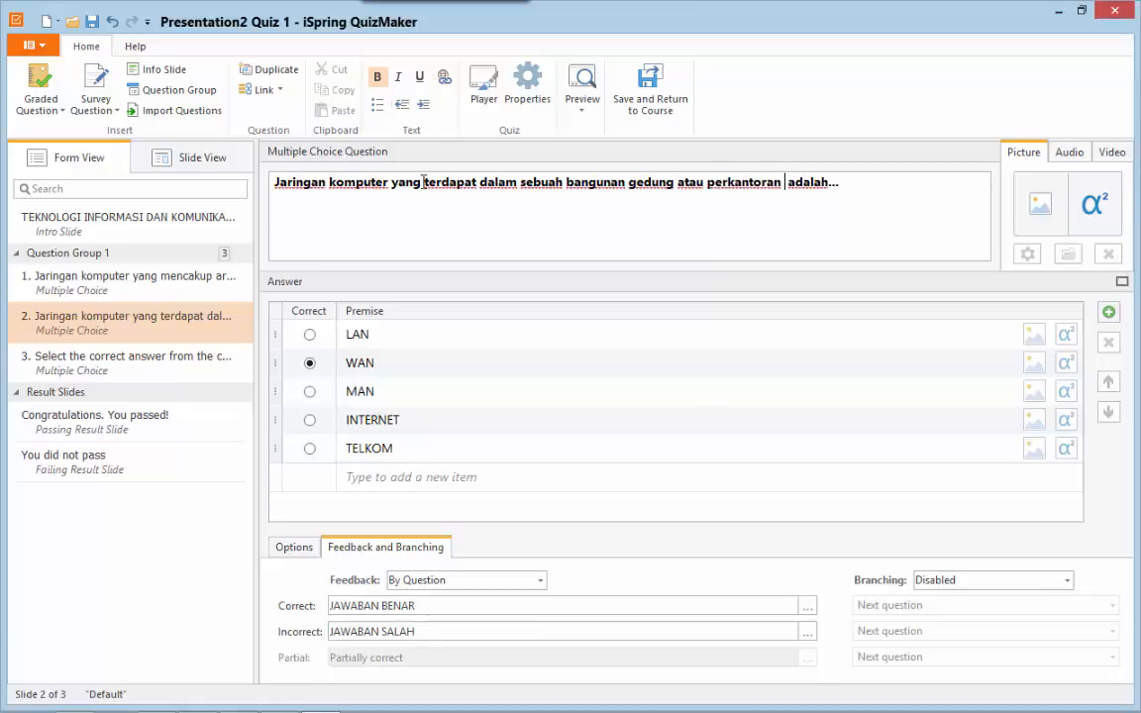
{"action": "key", "text": "BackSpace"}
Mark LAN as the second question's correct answer and show the question's scoring options
{"action": "left_click", "coordinate": [394, 334]}
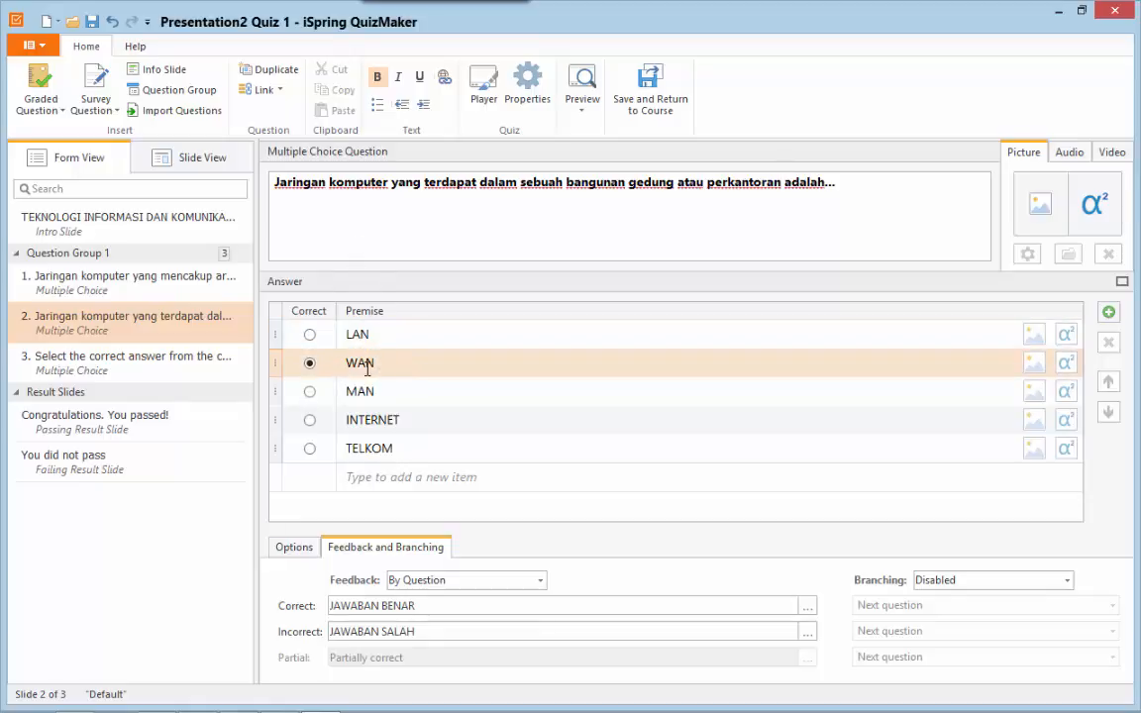
{"action": "left_click", "coordinate": [310, 335]}
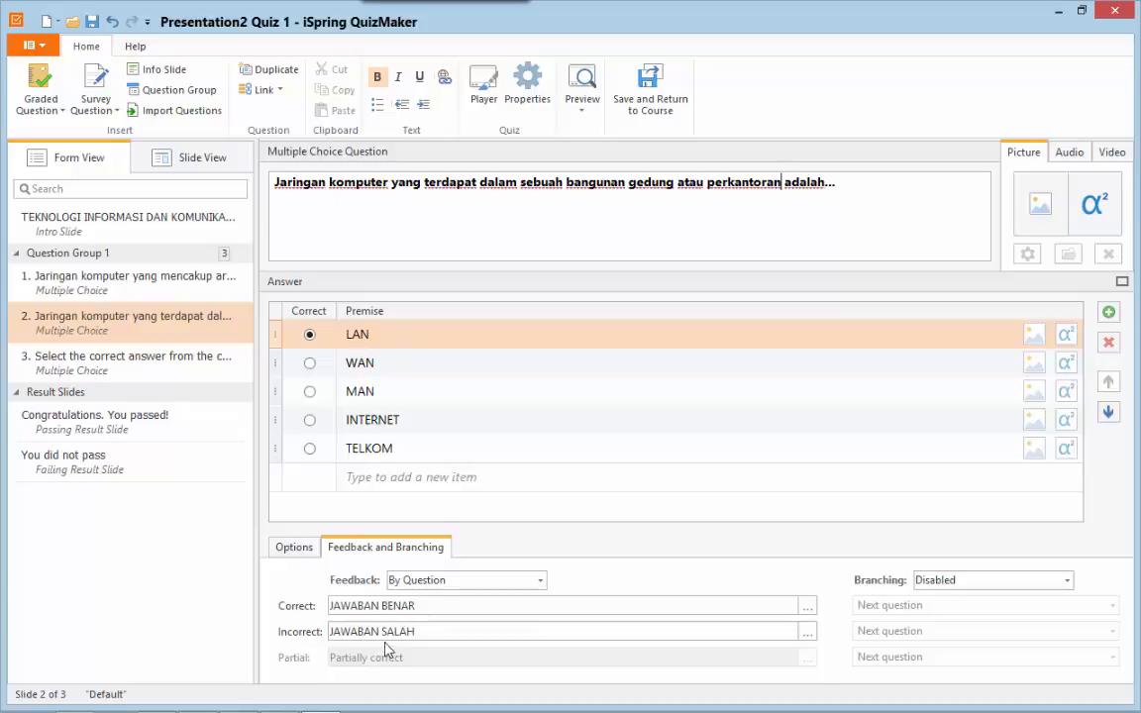
{"action": "left_click", "coordinate": [295, 550]}
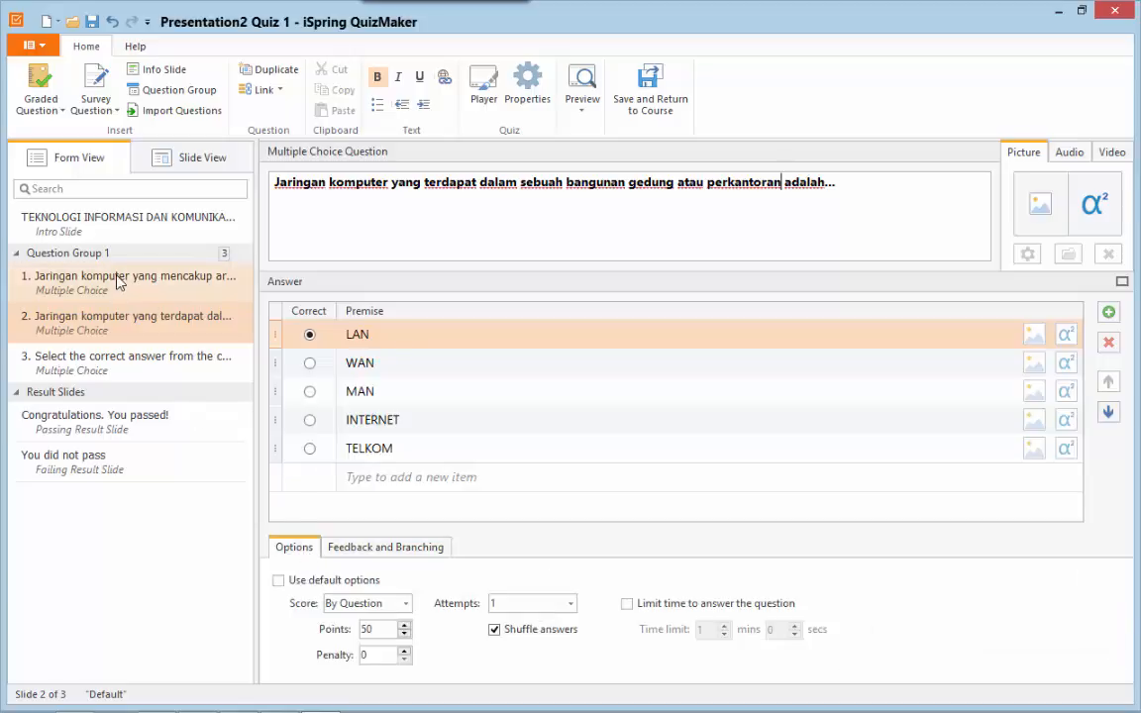
Open the third question and clear its placeholder question text
{"action": "left_click", "coordinate": [127, 370]}
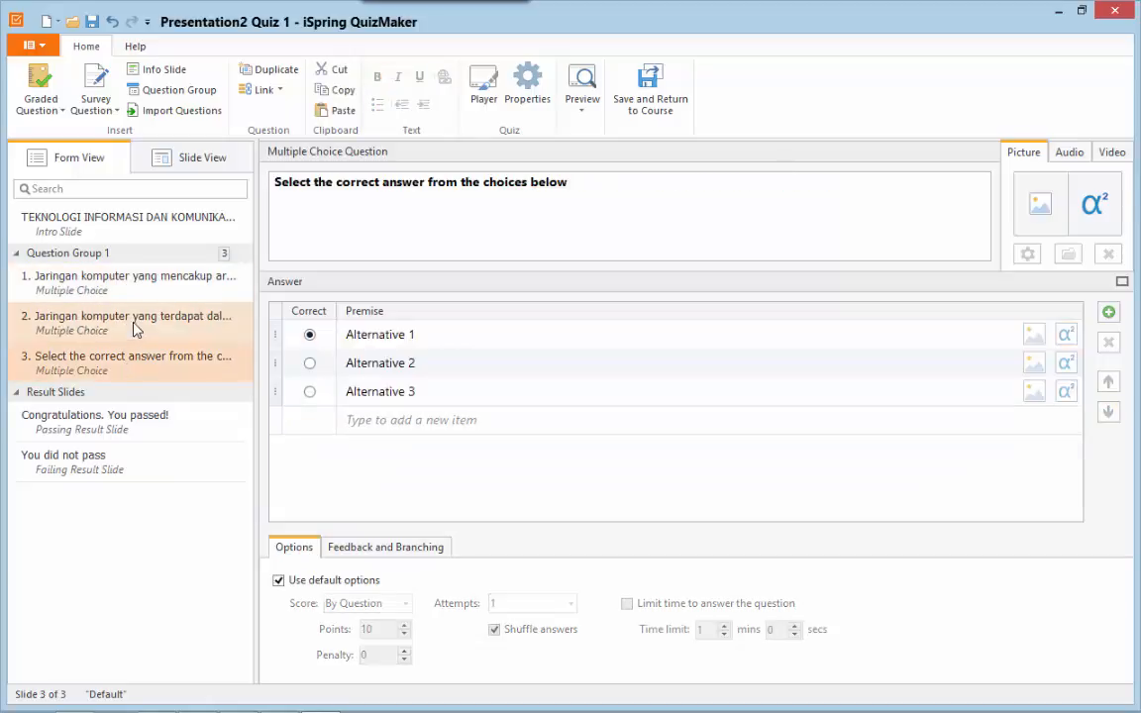
{"action": "triple_click", "coordinate": [397, 186]}
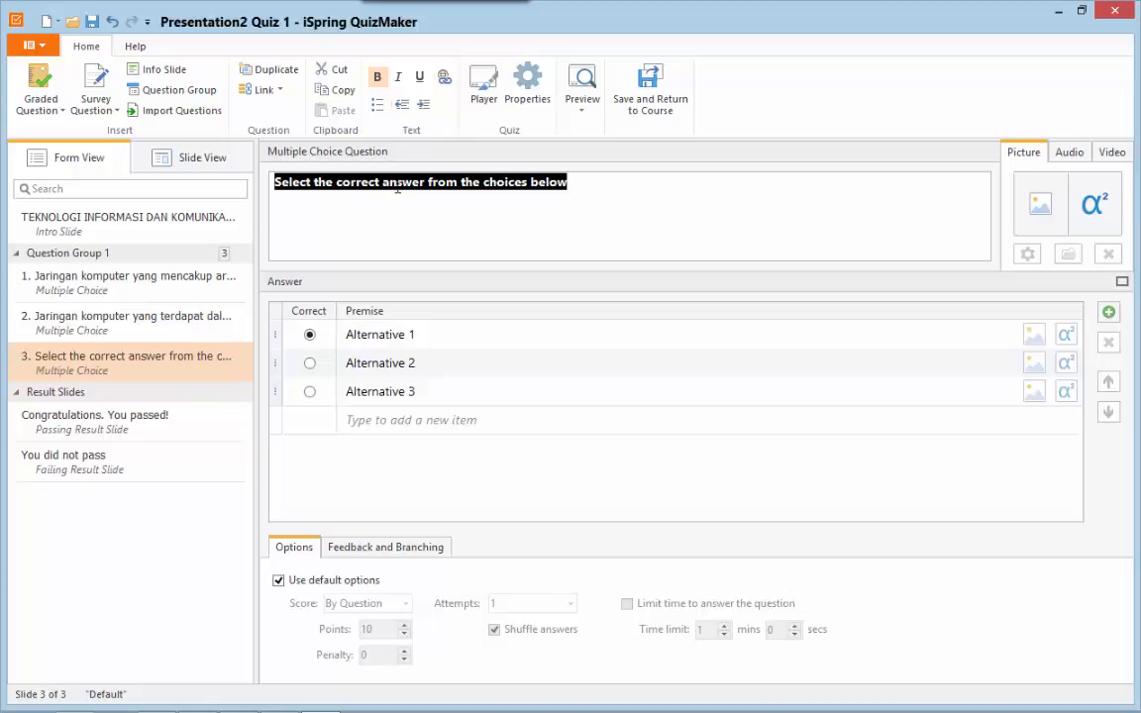
{"action": "type", "text": "d"}
{"action": "key", "text": "BackSpace"}
{"action": "type", "text": "D"}
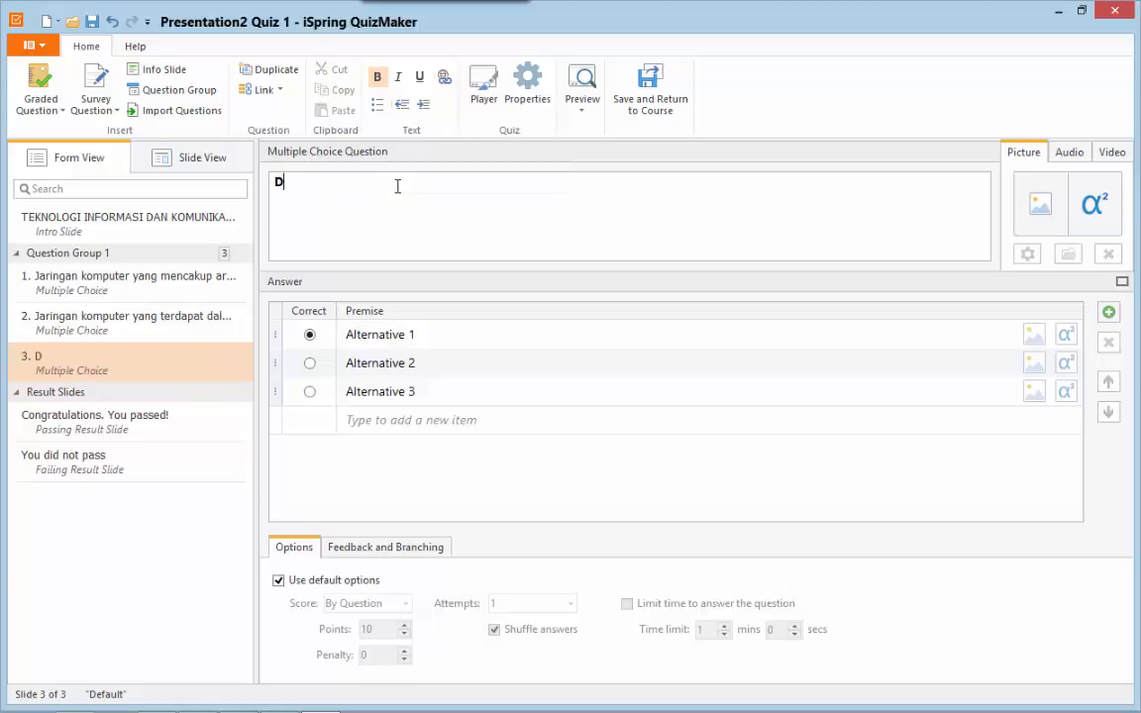
{"action": "type", "text": "ibawah "}
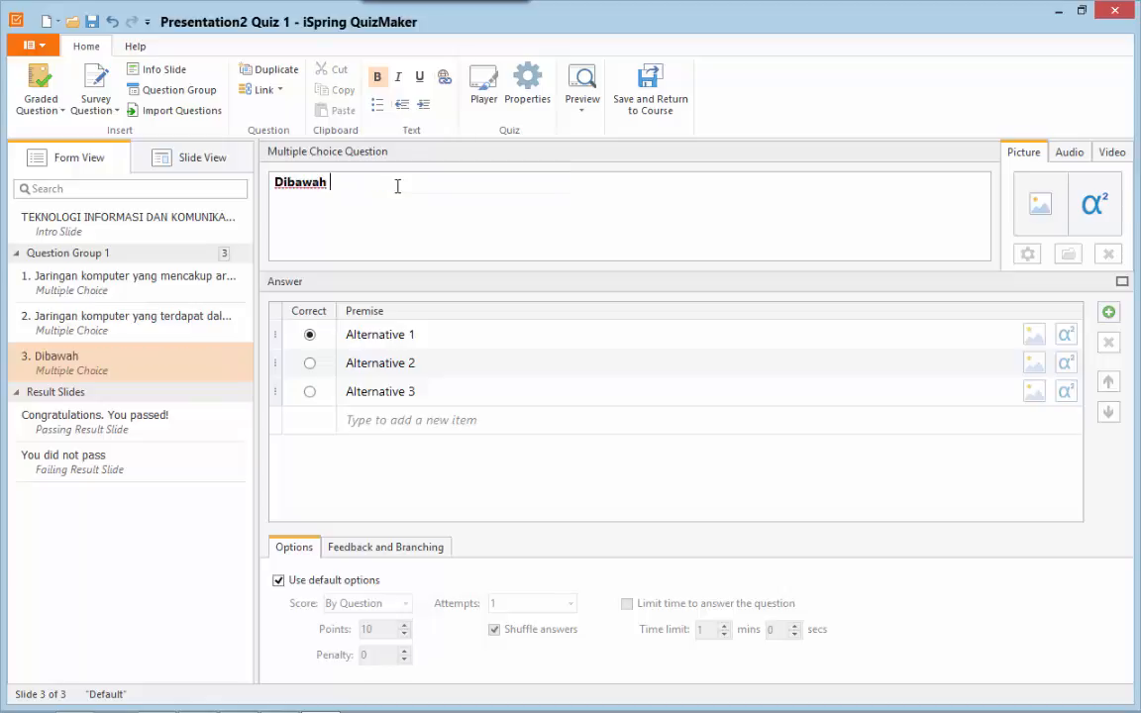
{"action": "type", "text": "ini yang terma"}
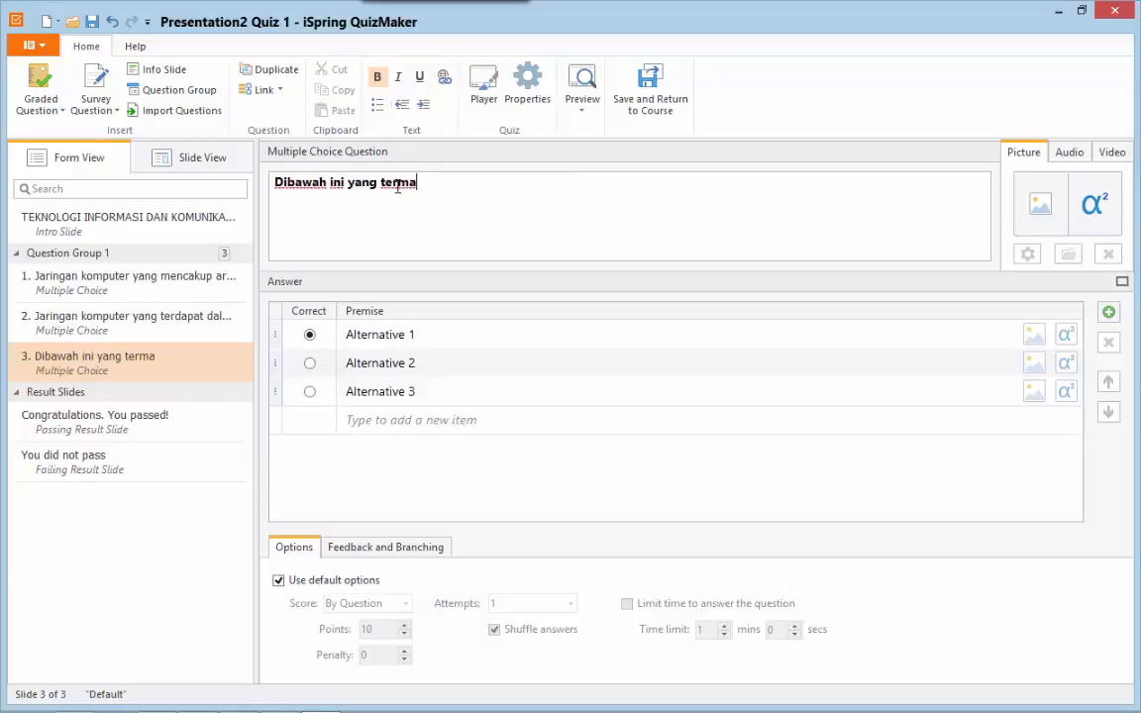
{"action": "type", "text": "suk salah"}
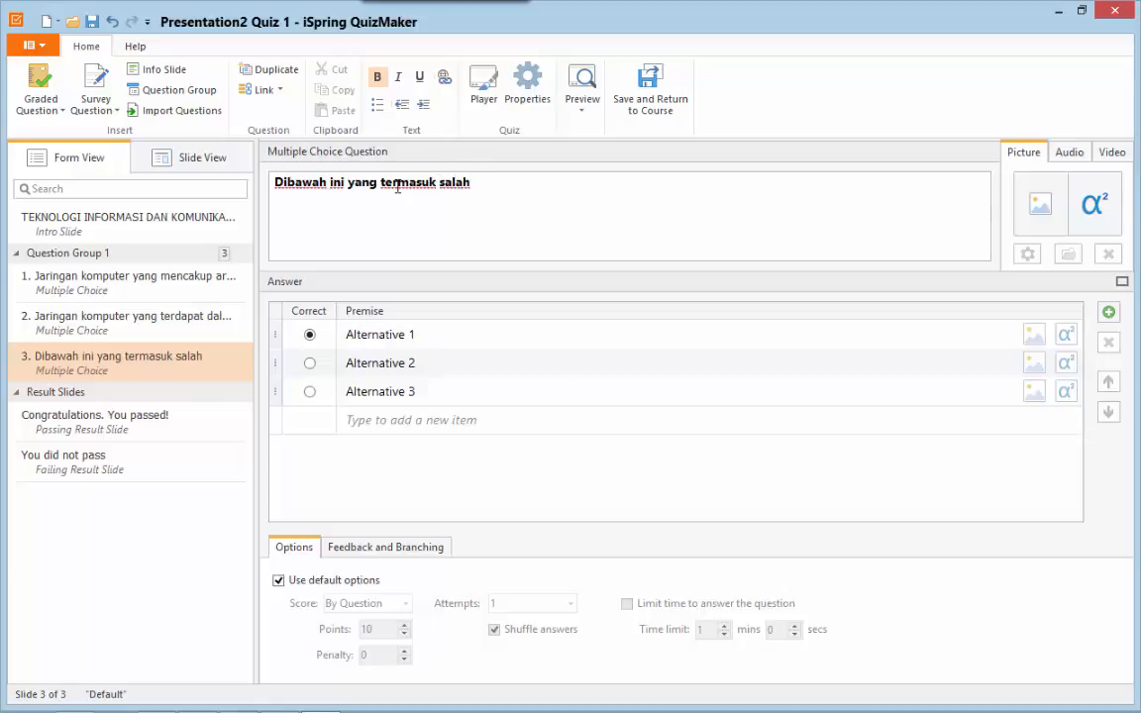
{"action": "type", "text": " satu"}
{"action": "key", "text": "BackSpace"}
{"action": "key", "text": "BackSpace"}
{"action": "key", "text": "BackSpace"}
{"action": "key", "text": "BackSpace"}
{"action": "key", "text": "BackSpace"}
{"action": "key", "text": "BackSpace"}
{"action": "key", "text": "BackSpace"}
{"action": "key", "text": "BackSpace"}
{"action": "key", "text": "BackSpace"}
{"action": "key", "text": "BackSpace"}
{"action": "key", "text": "BackSpace"}
{"action": "key", "text": "BackSpace"}
{"action": "key", "text": "BackSpace"}
{"action": "key", "text": "BackSpace"}
{"action": "key", "text": "BackSpace"}
{"action": "key", "text": "BackSpace"}
{"action": "key", "text": "BackSpace"}
{"action": "key", "text": "BackSpace"}
{"action": "key", "text": "BackSpace"}
{"action": "key", "text": "BackSpace"}
{"action": "key", "text": "BackSpace"}
{"action": "key", "text": "BackSpace"}
{"action": "key", "text": "BackSpace"}
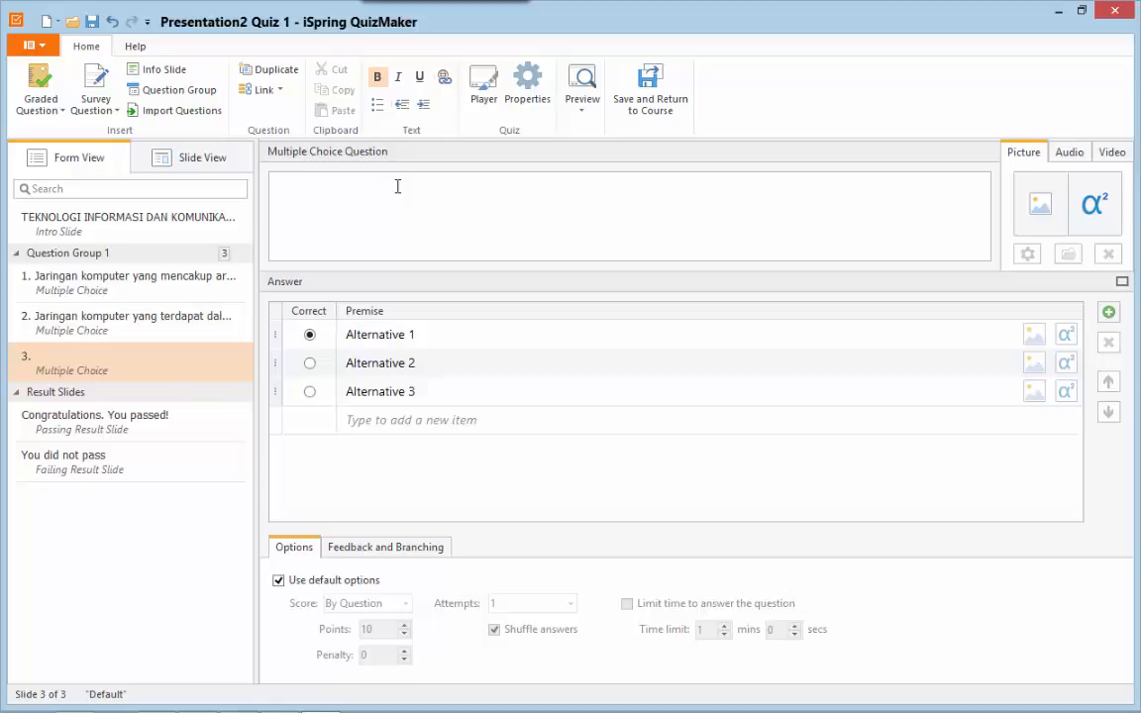
Write the third question's text as 'Top Level Domain " org" merupakan domain untuk ...'
{"action": "type", "text": "t"}
{"action": "key", "text": "BackSpace"}
{"action": "type", "text": "Top Level D"}
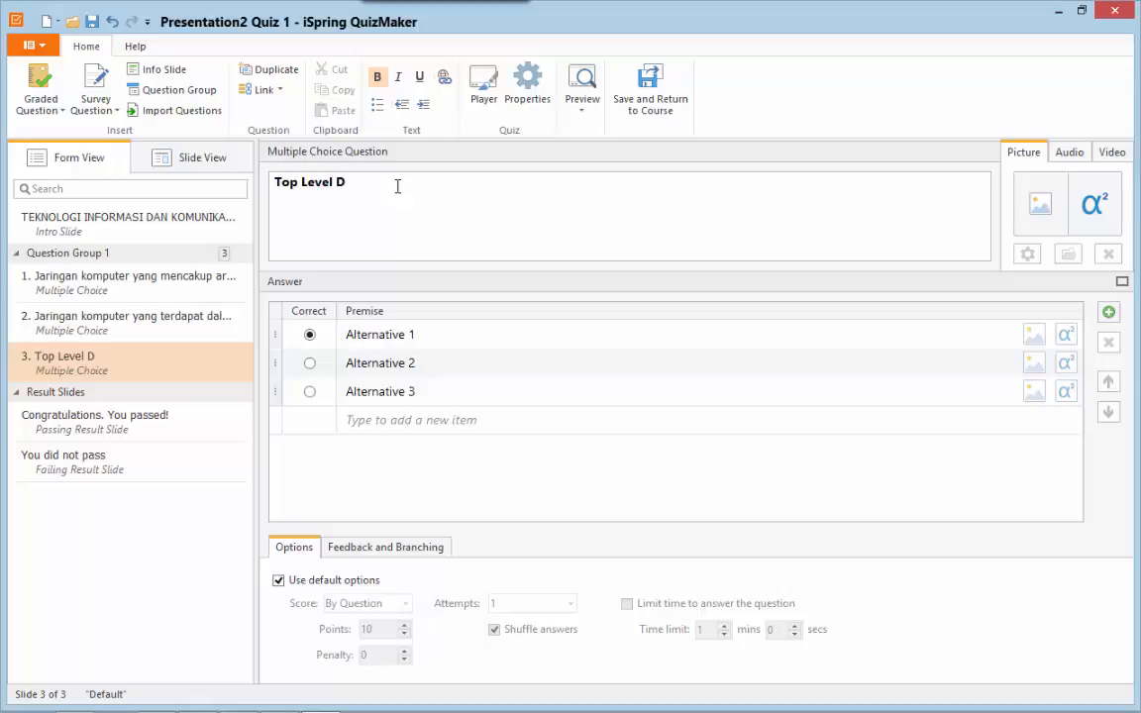
{"action": "type", "text": "omanin"}
{"action": "key", "text": "BackSpace"}
{"action": "key", "text": "BackSpace"}
{"action": "key", "text": "BackSpace"}
{"action": "type", "text": "in\""}
{"action": "key", "text": "BackSpace"}
{"action": "type", "text": "\" O"}
{"action": "key", "text": "BackSpace"}
{"action": "type", "text": "org\" merupa"}
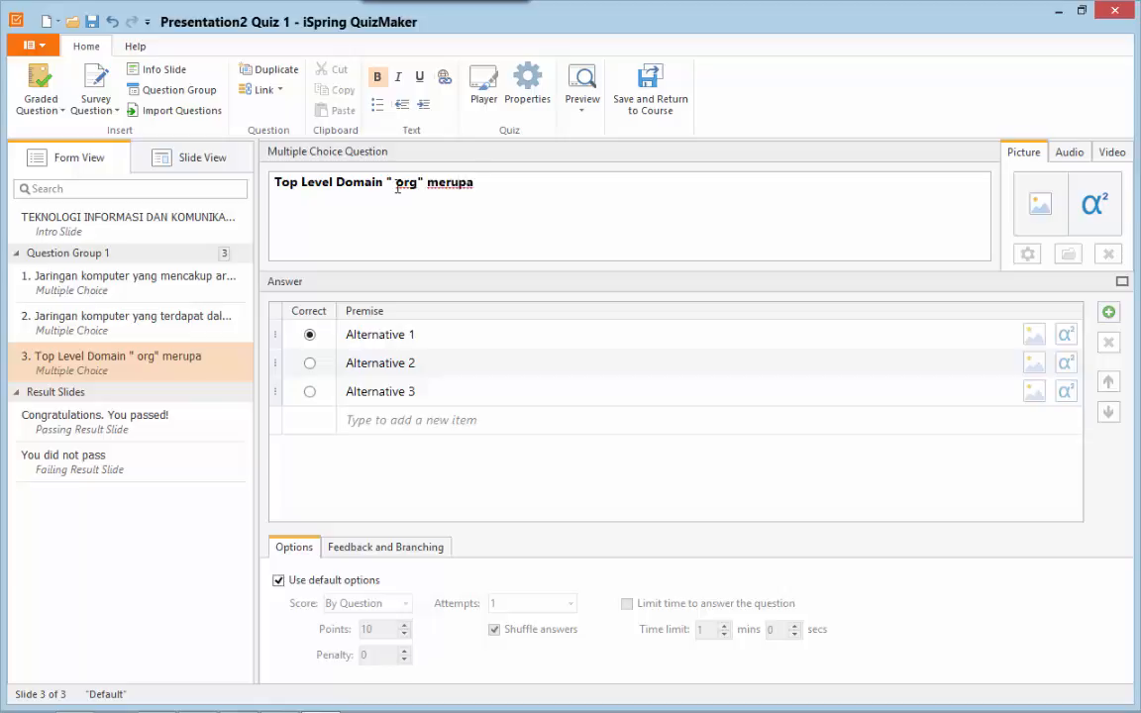
{"action": "type", "text": "kan domain untuk"}
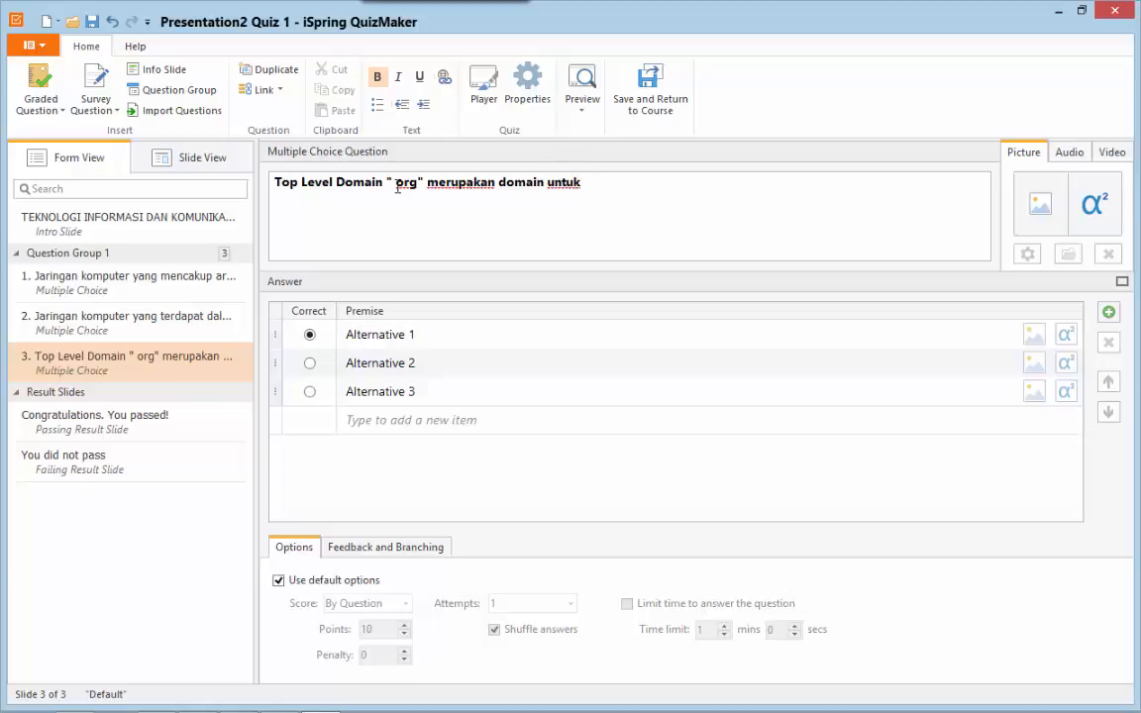
{"action": "type", "text": " ..."}
Replace the third question's three placeholder answers with "Bisnis", "Pemerintahan" and "Organisasi"
{"action": "left_click", "coordinate": [384, 332]}
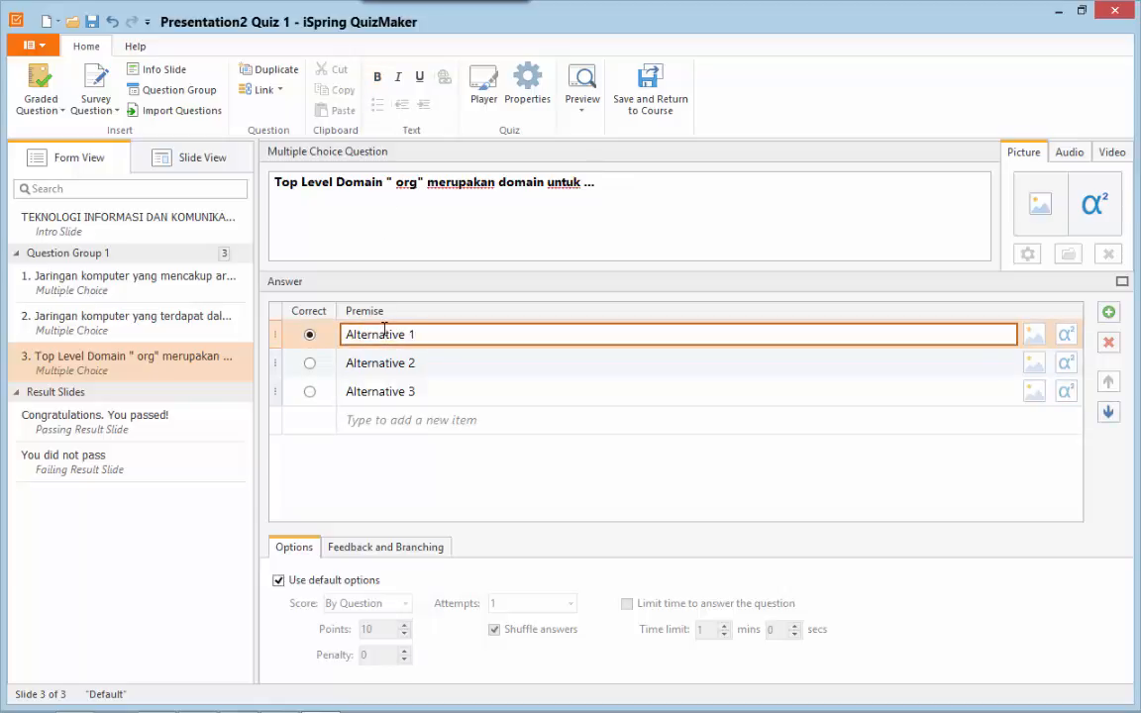
{"action": "key", "text": "ctrl+a"}
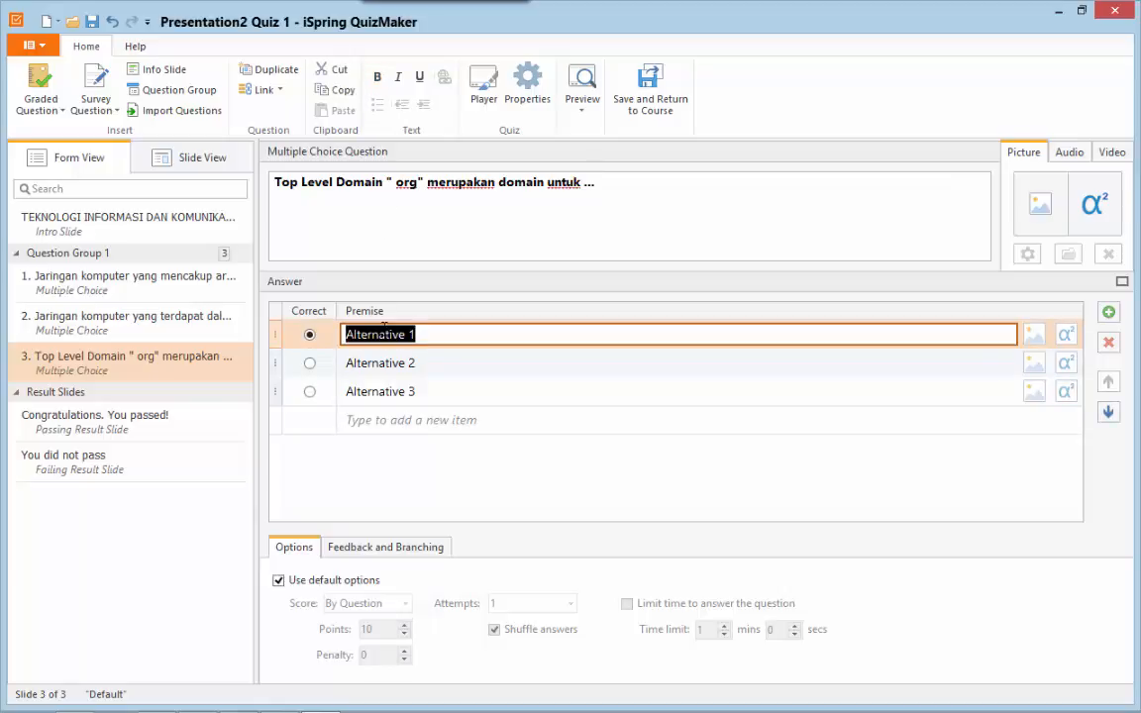
{"action": "type", "text": "Bisnis"}
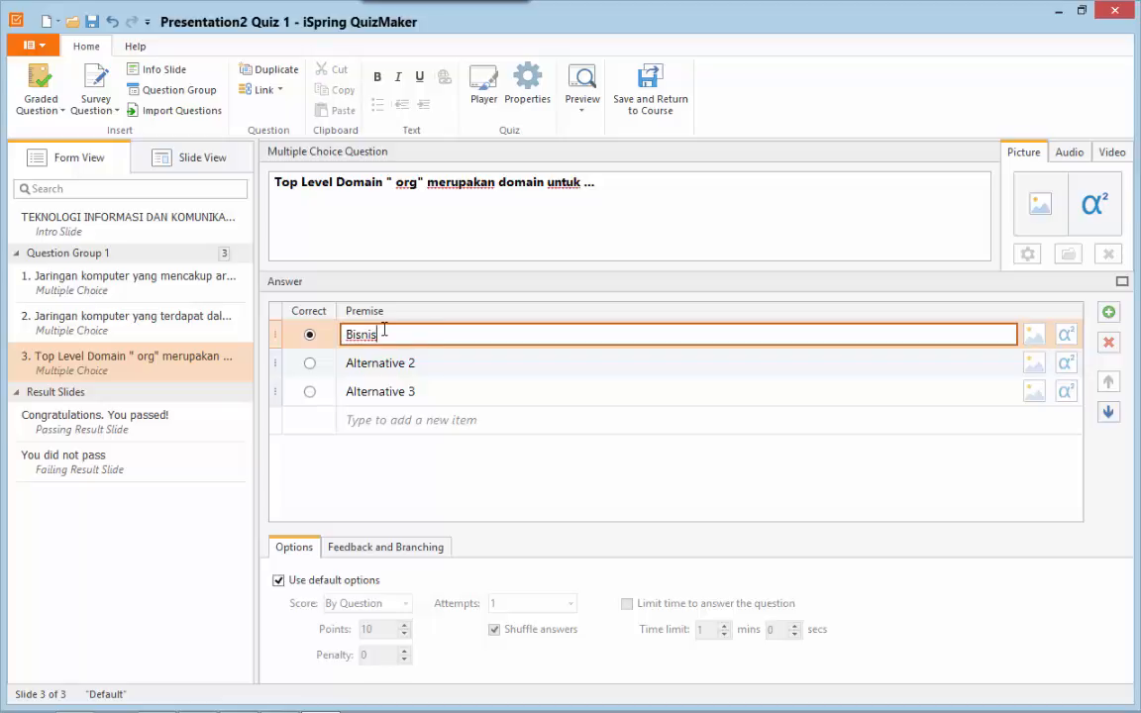
{"action": "key", "text": "Return"}
{"action": "key", "text": "ctrl+a"}
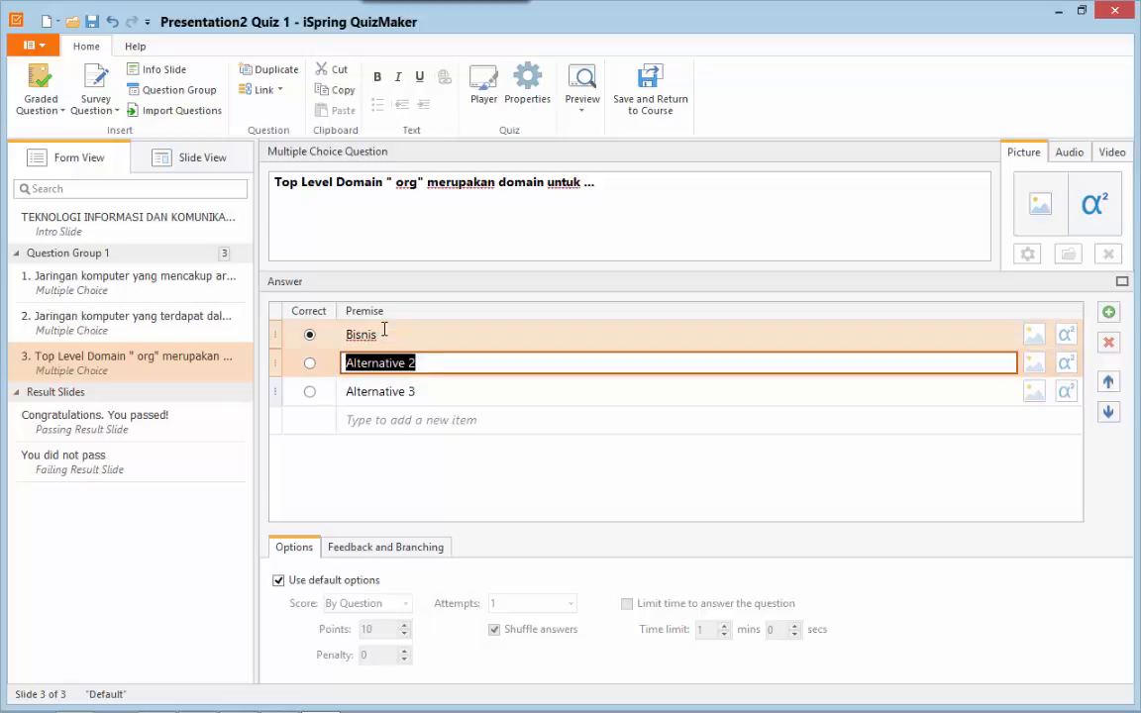
{"action": "type", "text": "Pemerin"}
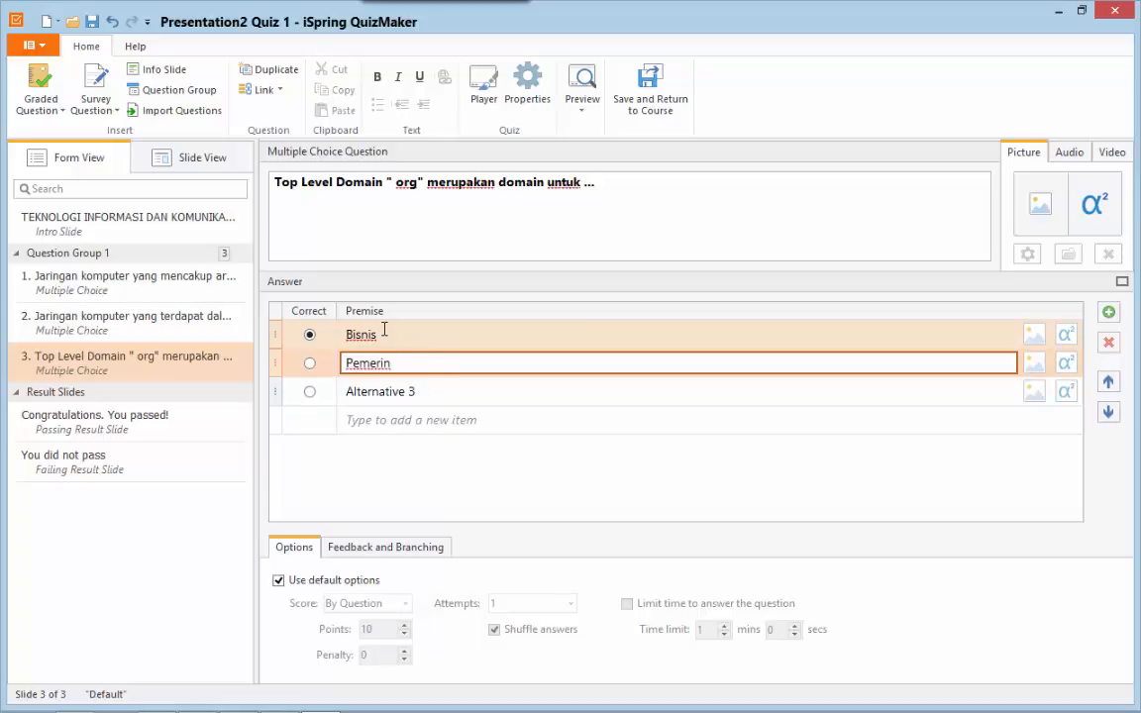
{"action": "type", "text": "tahan"}
{"action": "key", "text": "Return"}
{"action": "key", "text": "ctrl+a"}
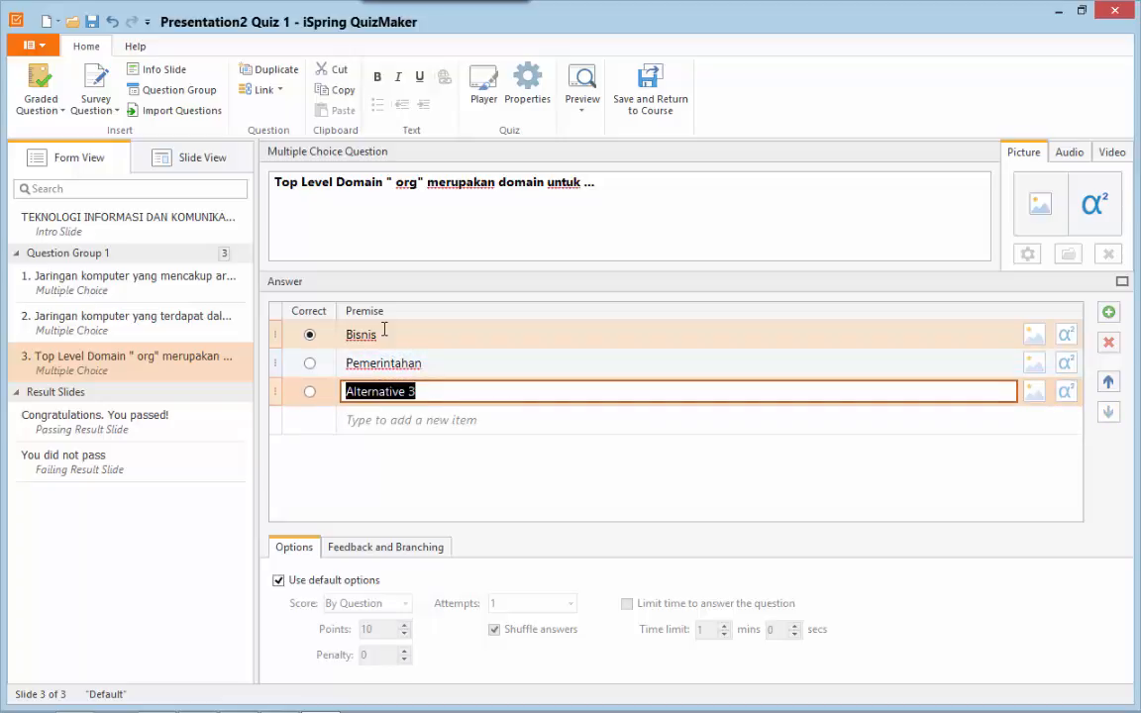
{"action": "type", "text": "O"}
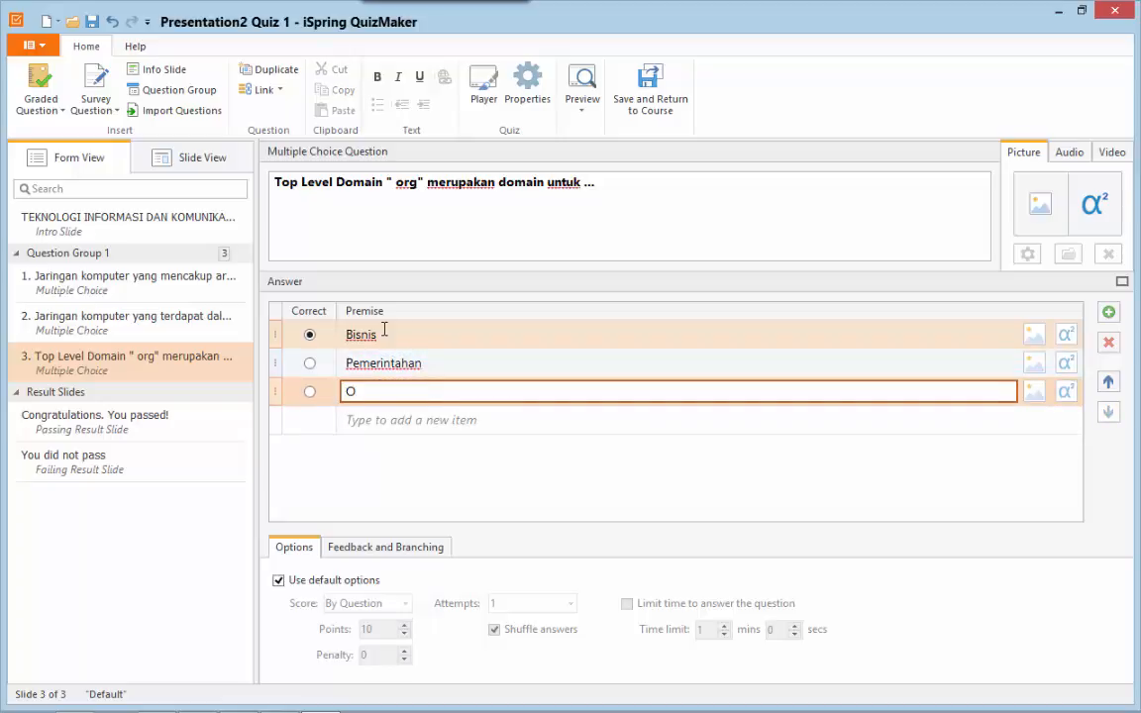
{"action": "type", "text": "rganisasi"}
{"action": "key", "text": "Return"}
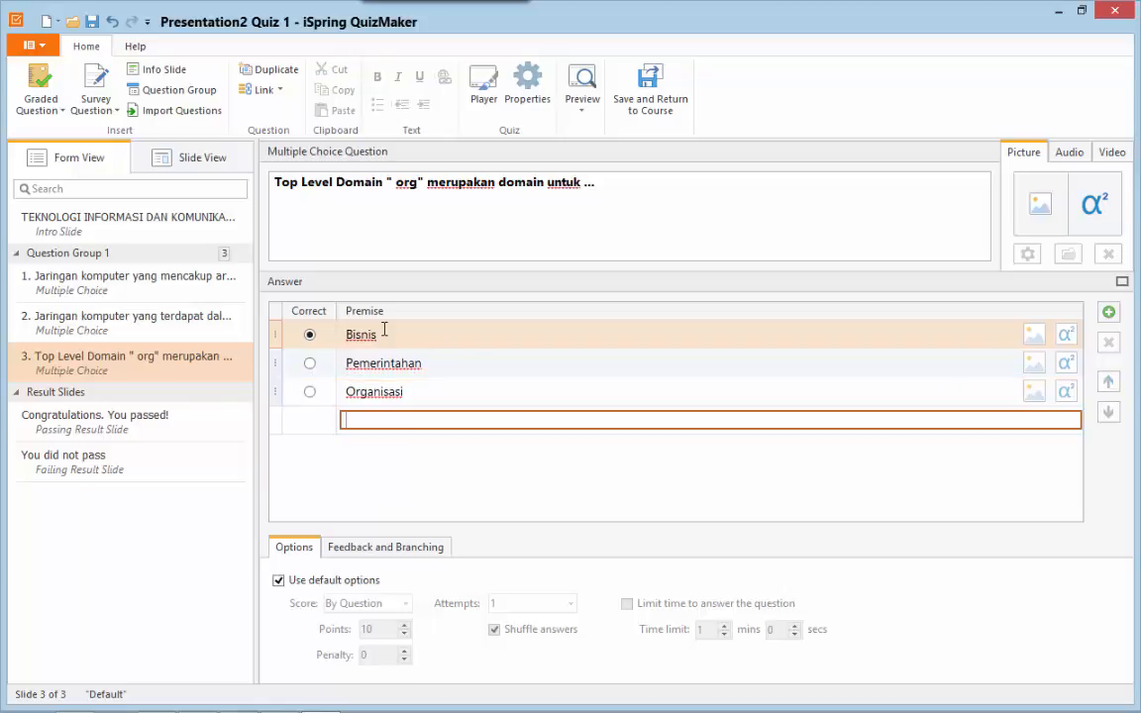
Add "Militer" and "Pendidikan" as the fourth and fifth answers of the third question
{"action": "type", "text": "Militer"}
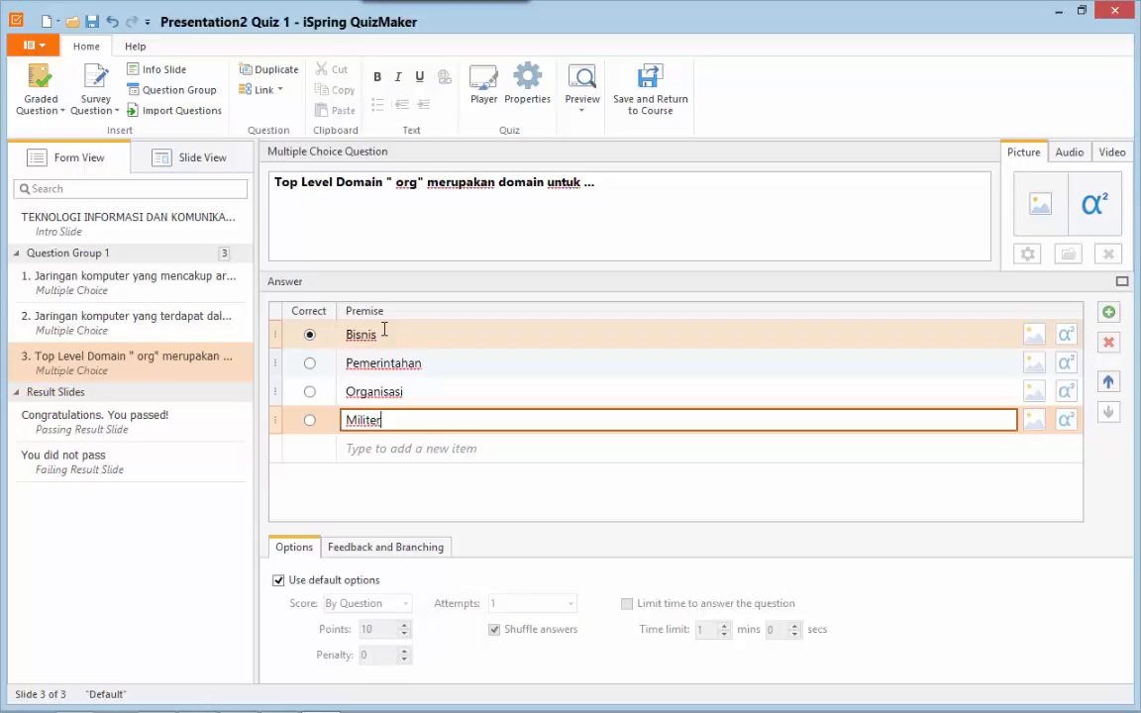
{"action": "key", "text": "Return"}
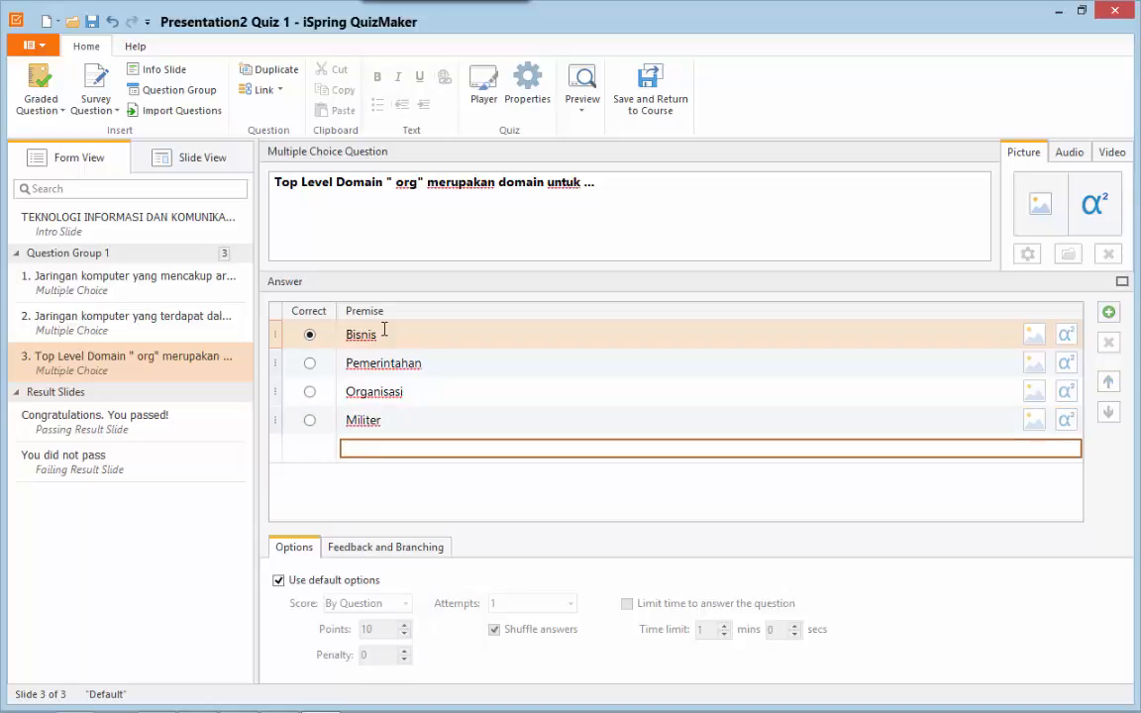
{"action": "type", "text": "Pendid"}
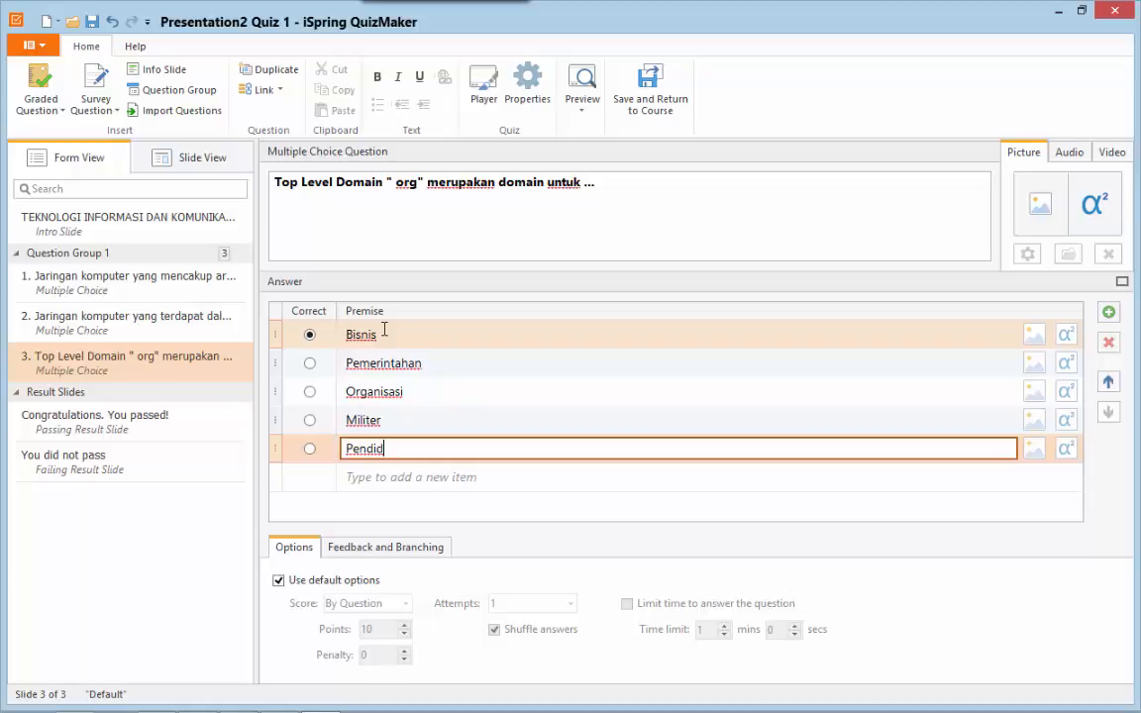
{"action": "type", "text": "ikan"}
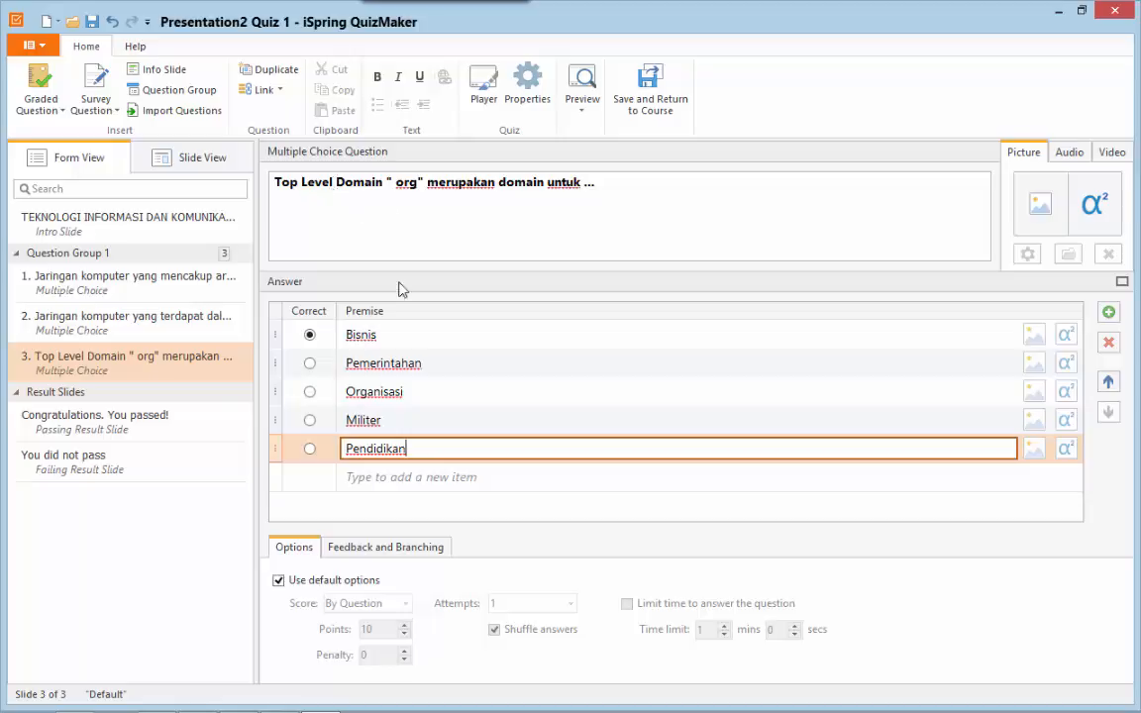
Mark Organisasi as the third question's correct answer and override the default options with a score of 50 points
{"action": "left_click", "coordinate": [310, 391]}
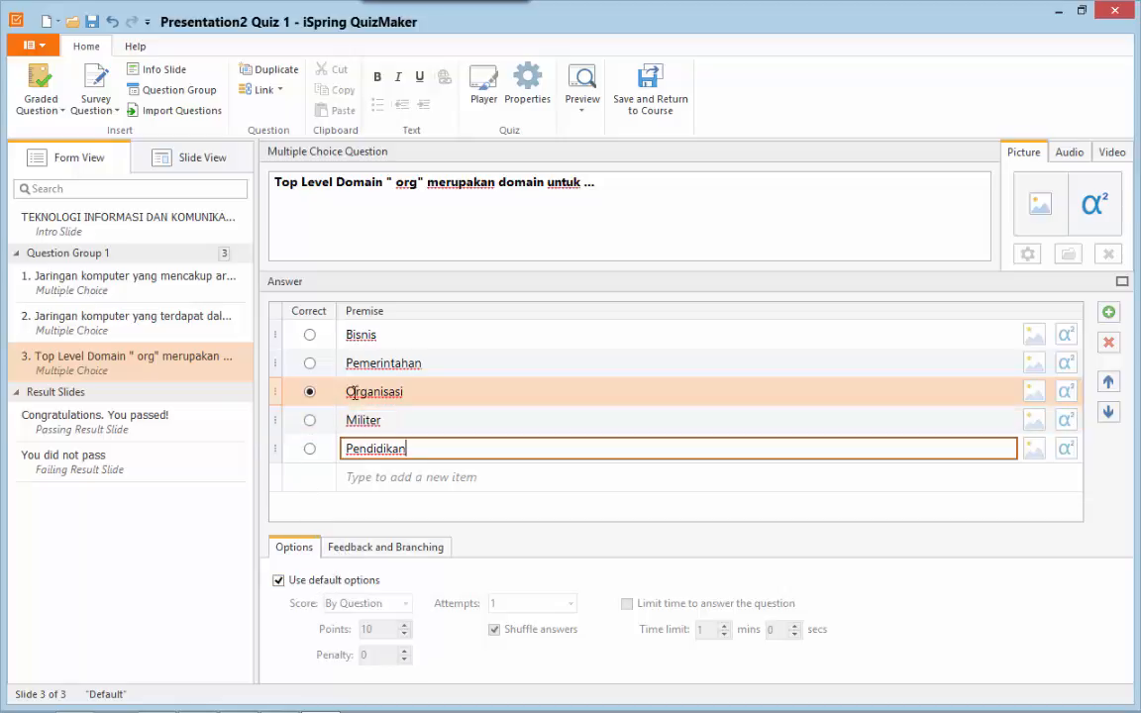
{"action": "left_click", "coordinate": [322, 389]}
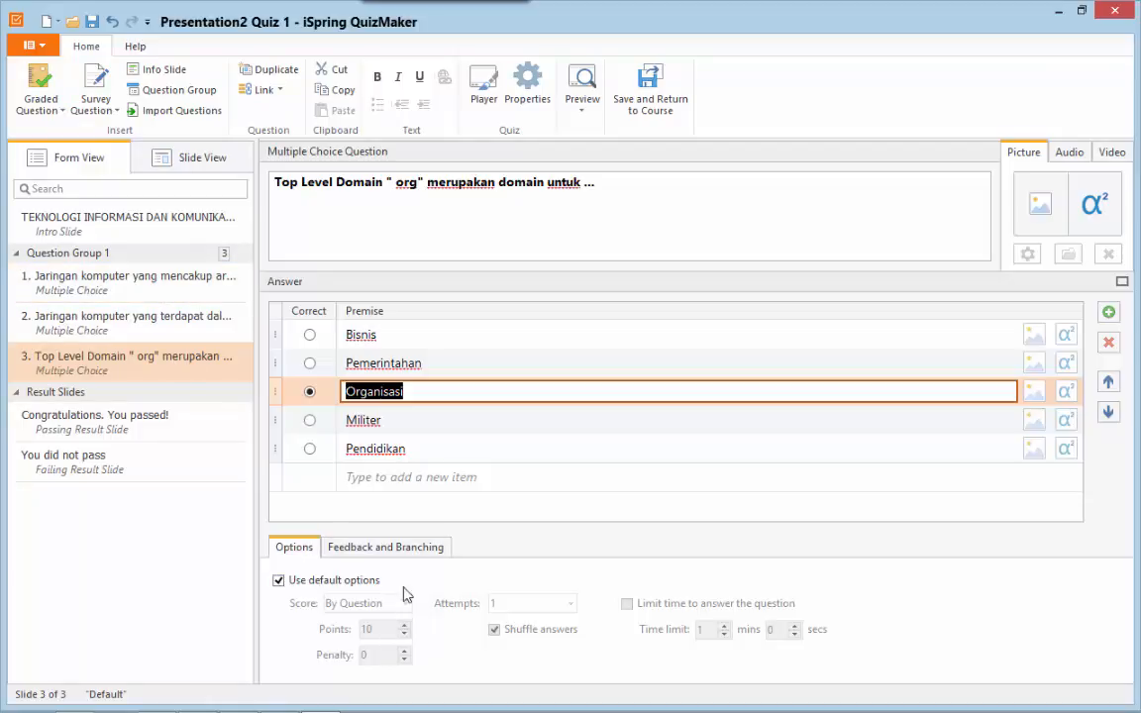
{"action": "left_click", "coordinate": [278, 582]}
{"action": "double_click", "coordinate": [375, 631]}
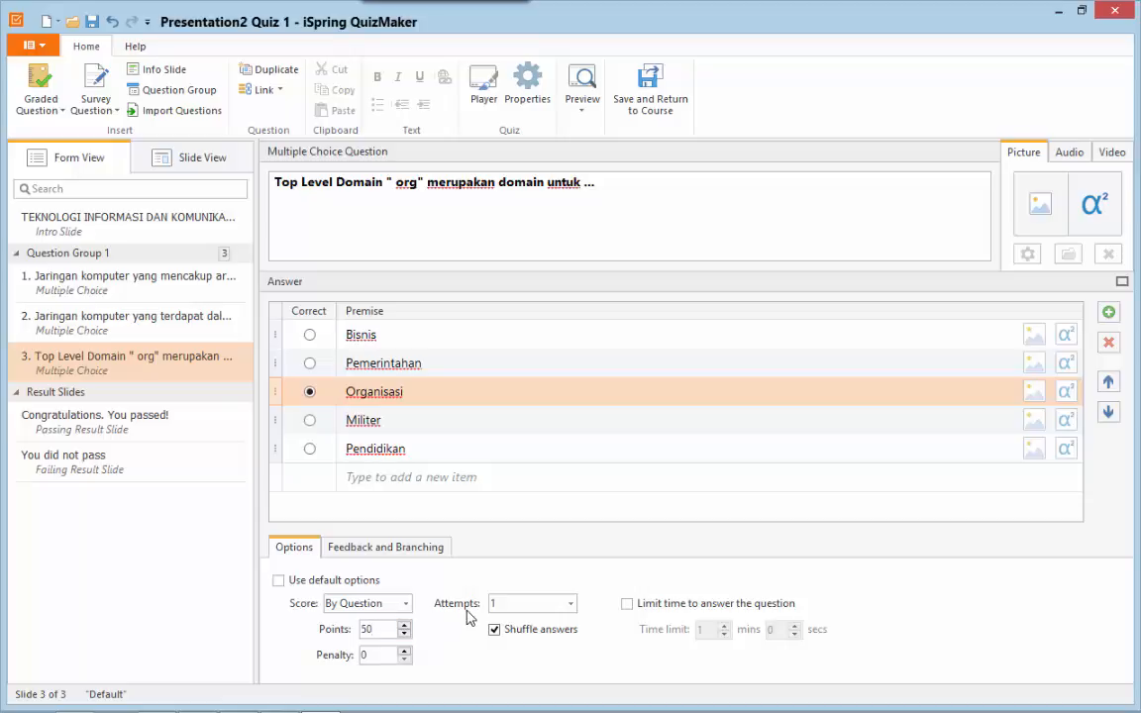
Set the third question's feedback to "JAWABAN BENAR" for correct answers and "JAWABAN SALAH" for incorrect ones
{"action": "left_click", "coordinate": [353, 547]}
{"action": "left_click_drag", "start_coordinate": [347, 605], "coordinate": [321, 605]}
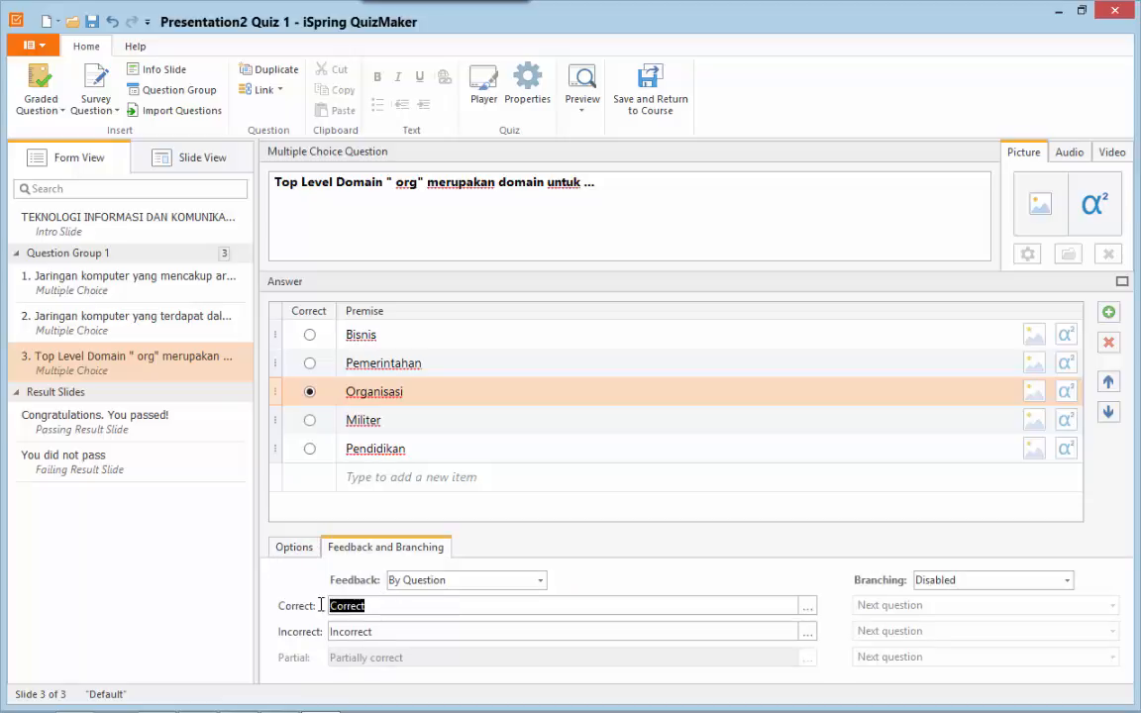
{"action": "left_click", "coordinate": [320, 605]}
{"action": "double_click", "coordinate": [339, 606]}
{"action": "type", "text": "ja"}
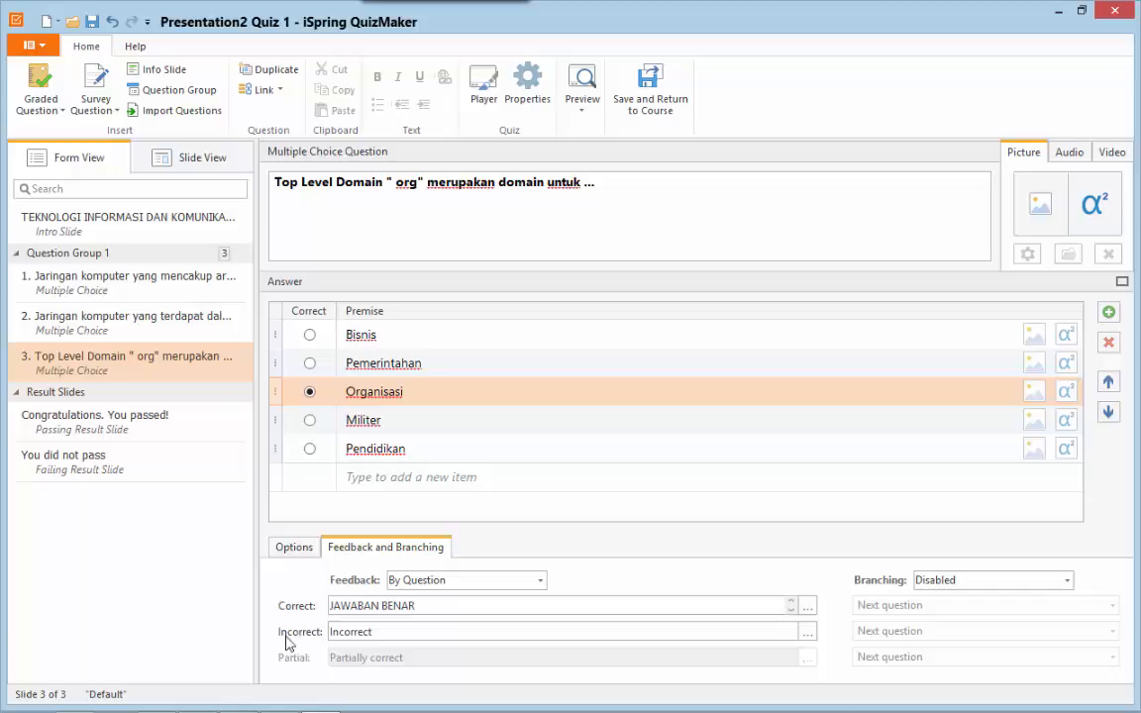
{"action": "double_click", "coordinate": [371, 638]}
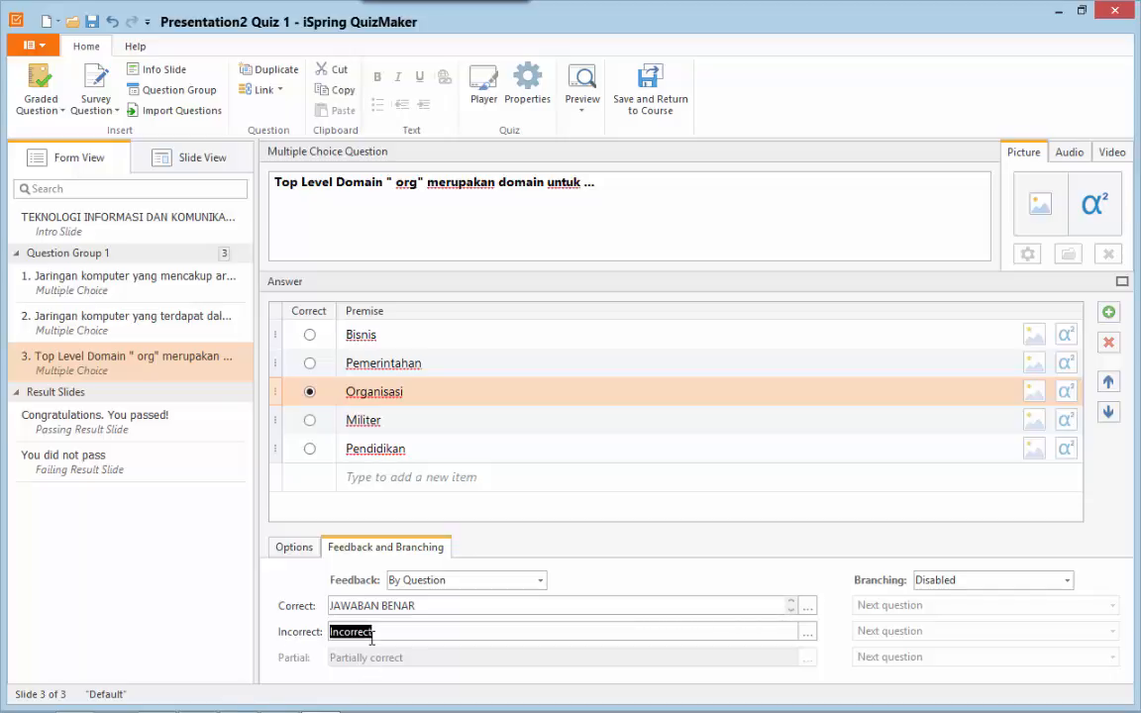
{"action": "type", "text": "JAWABAN SALAH"}
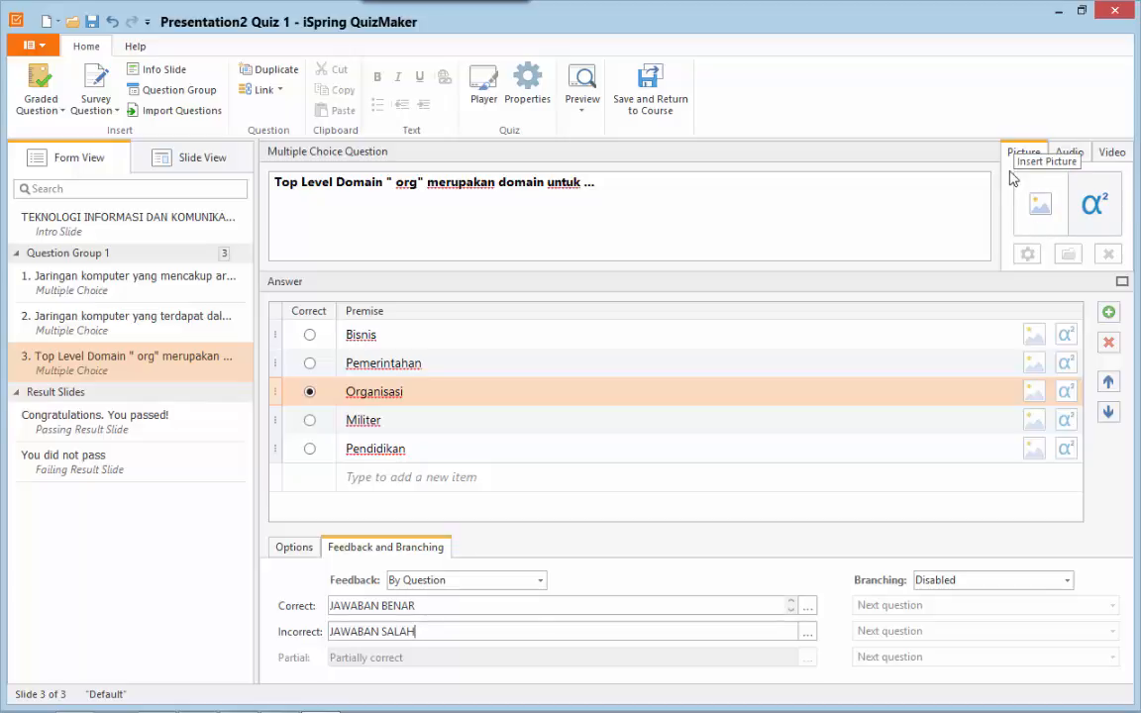
{"action": "left_click", "coordinate": [1068, 152]}
{"action": "left_click", "coordinate": [1109, 156]}
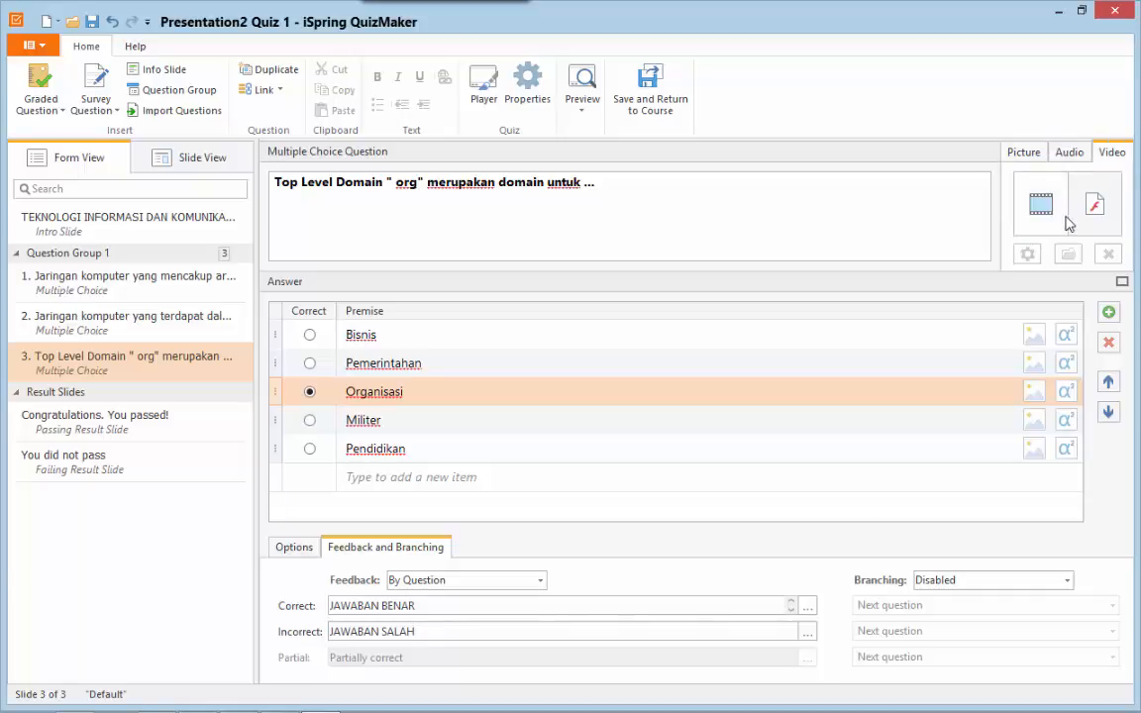
{"action": "double_click", "coordinate": [618, 188]}
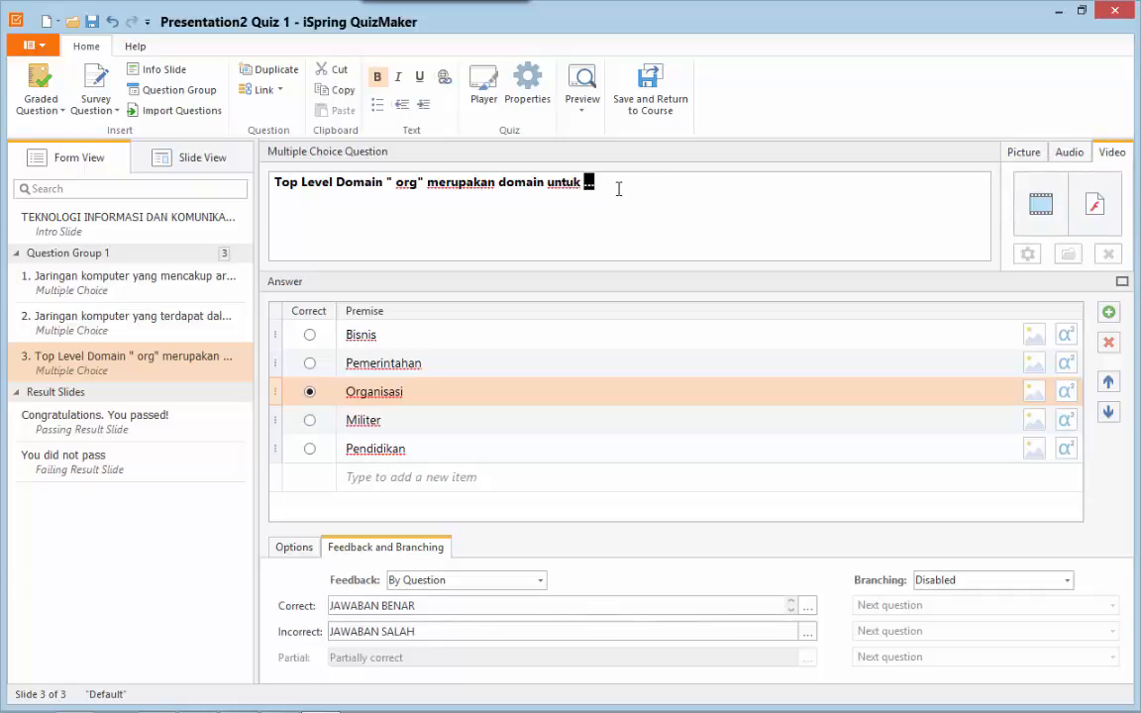
{"action": "key", "text": "ctrl+a"}
{"action": "double_click", "coordinate": [639, 222]}
{"action": "left_click", "coordinate": [631, 193]}
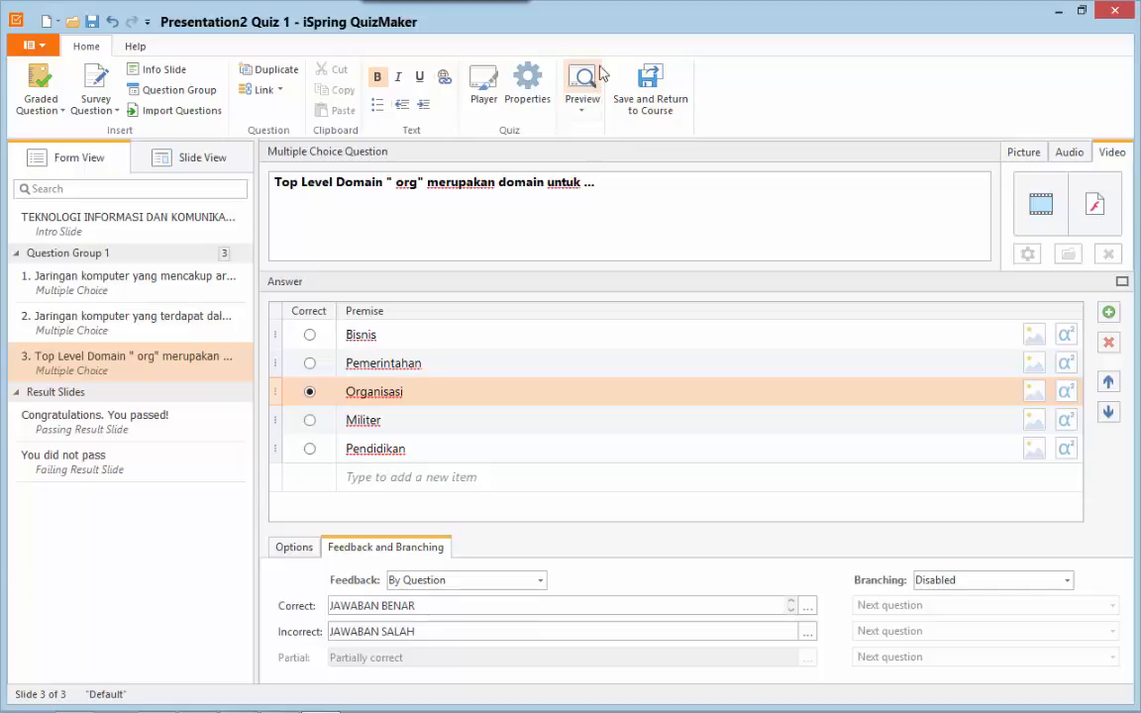
Preview the whole quiz in a maximised window and start it from the intro slide
{"action": "left_click", "coordinate": [584, 110]}
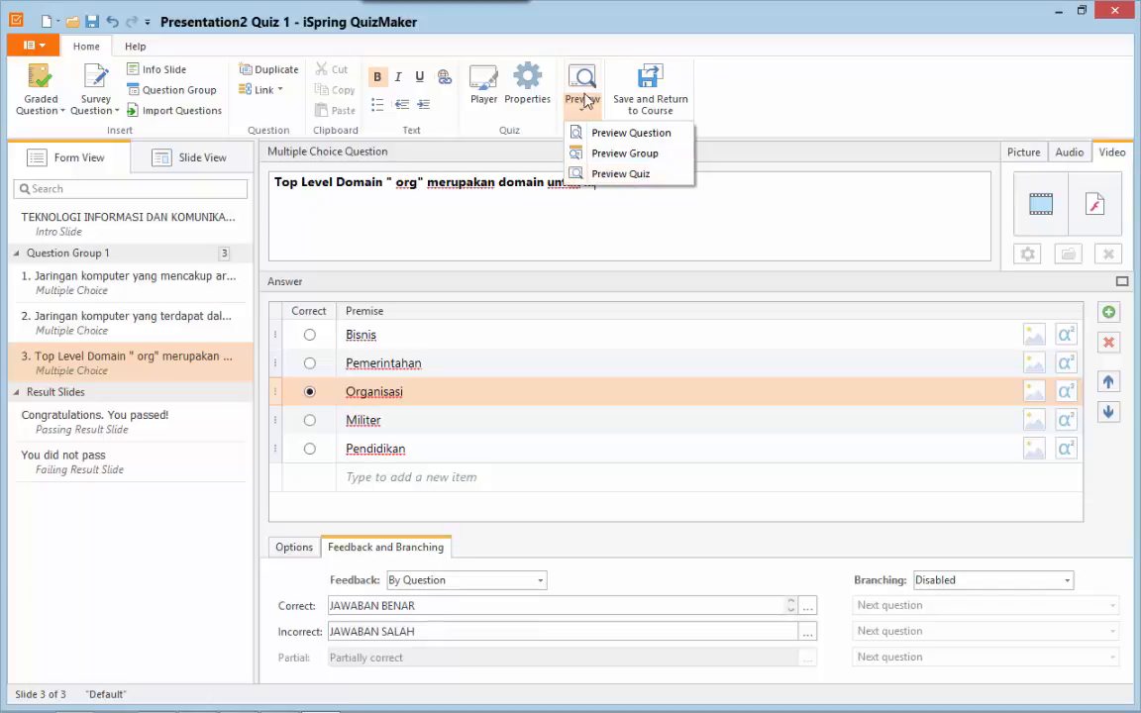
{"action": "left_click", "coordinate": [619, 174]}
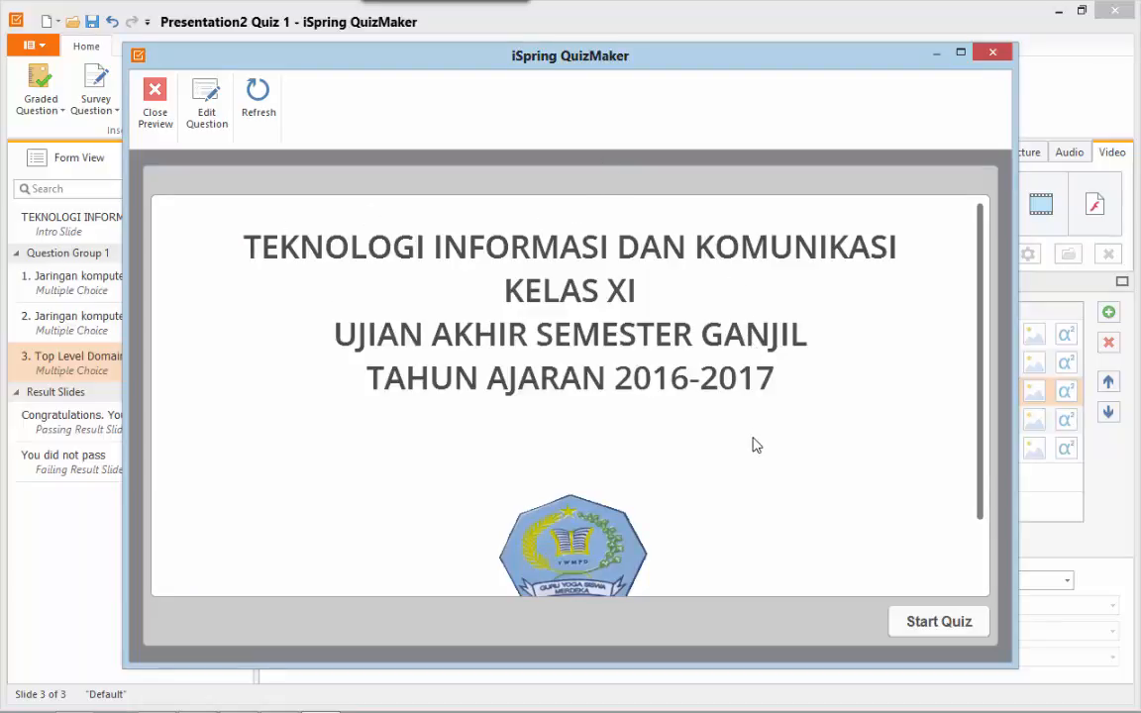
{"action": "left_click", "coordinate": [960, 53]}
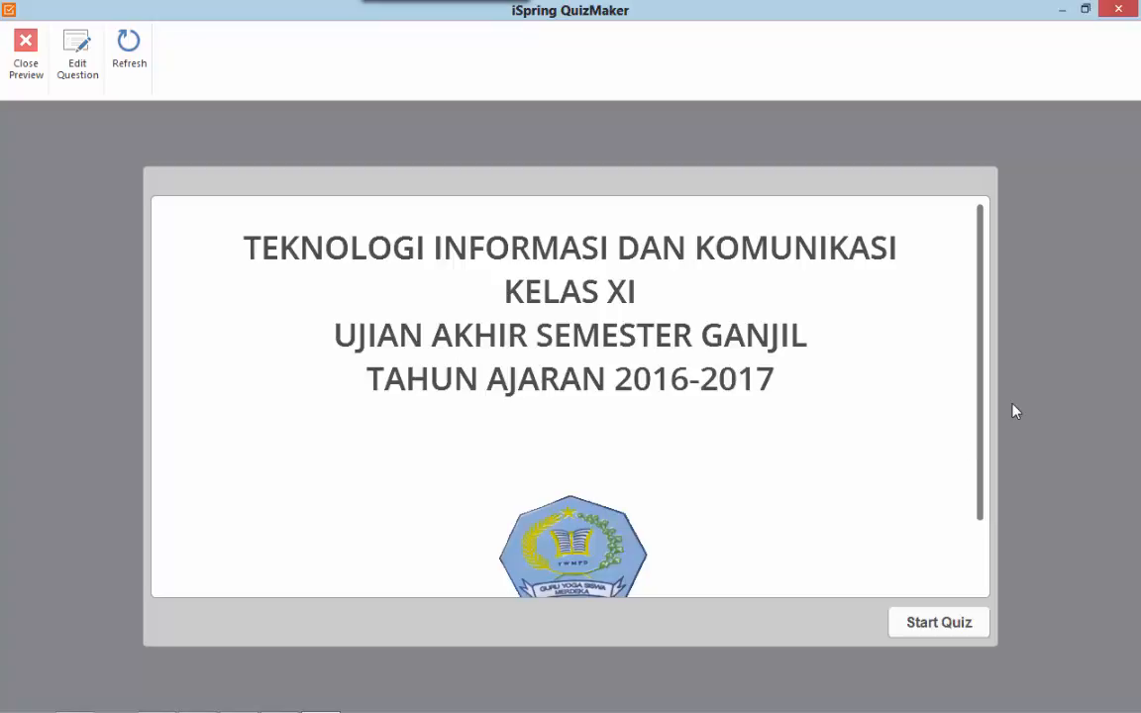
{"action": "scroll", "coordinate": [967, 456], "scroll_direction": "down", "scroll_amount": 2}
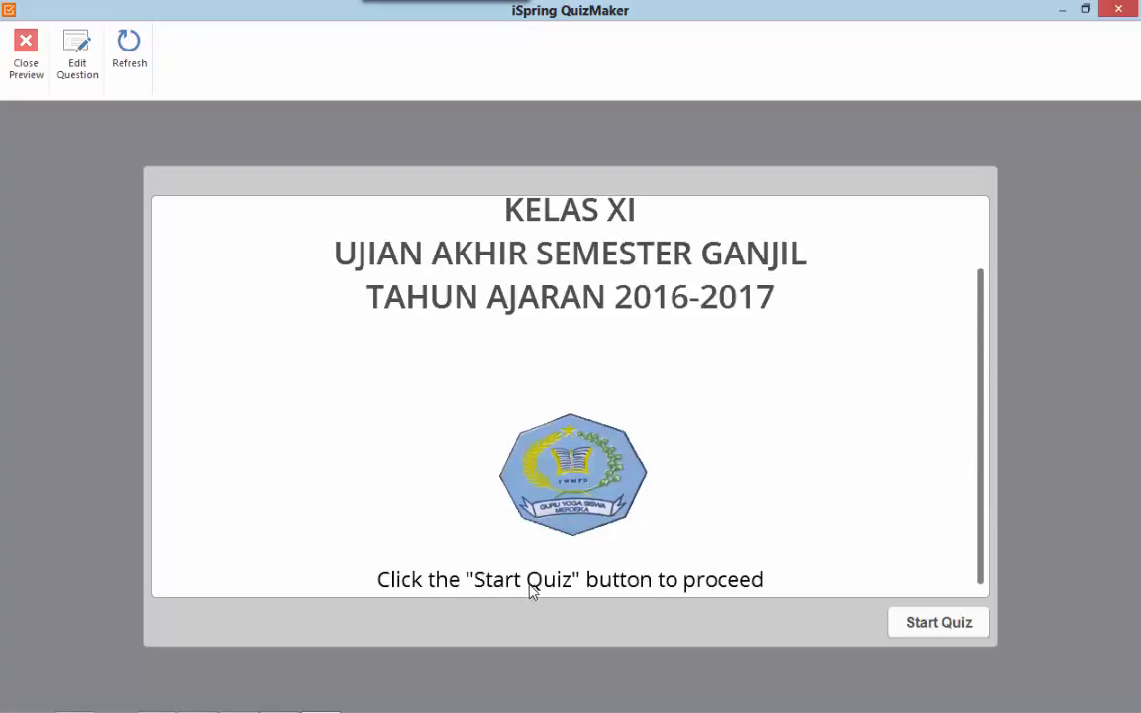
{"action": "double_click", "coordinate": [939, 624]}
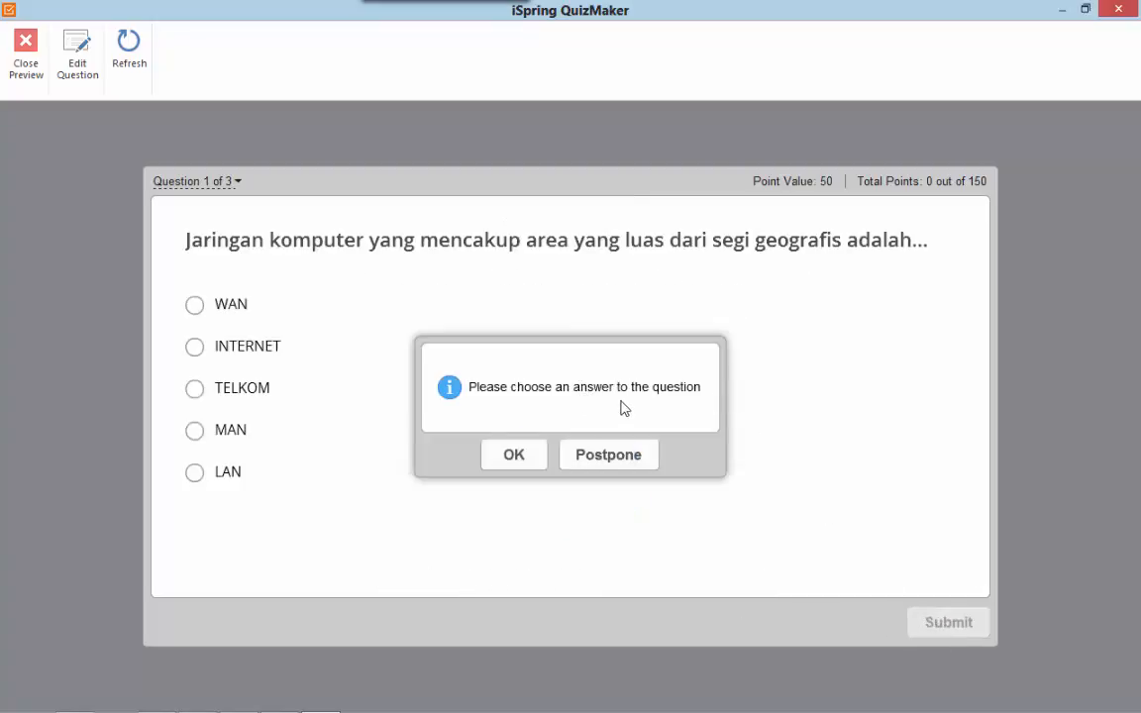
{"action": "left_click", "coordinate": [527, 457]}
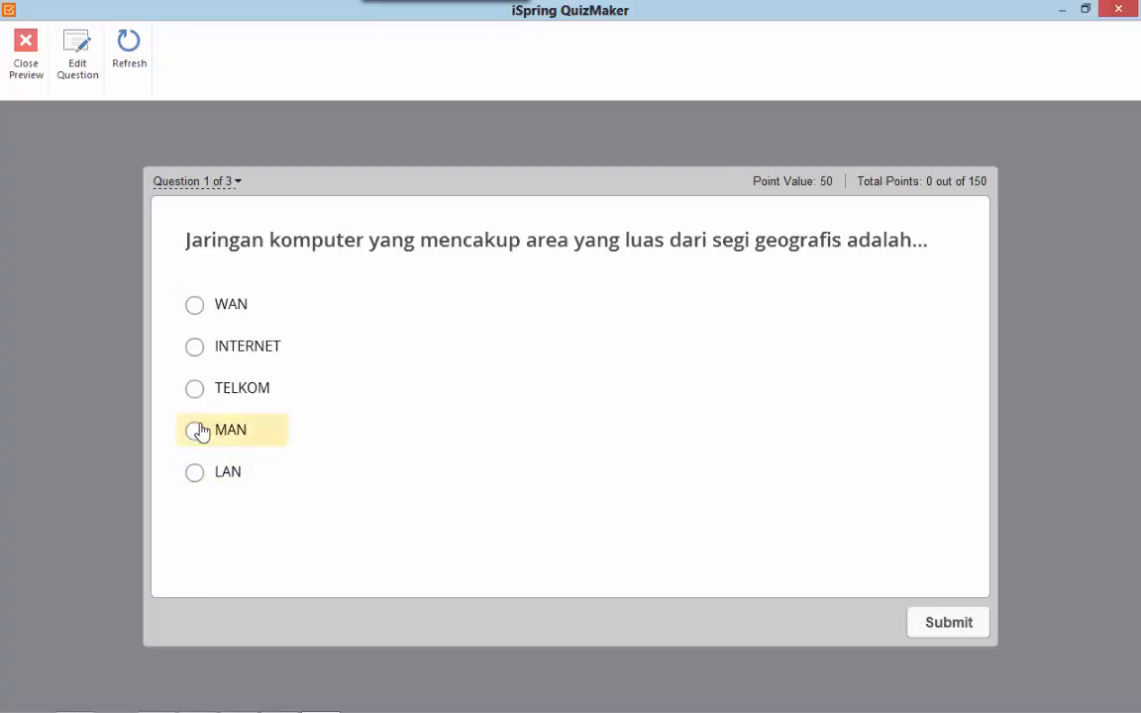
Submit WAN for the first question and LAN for the second question in the quiz preview
{"action": "left_click", "coordinate": [205, 313]}
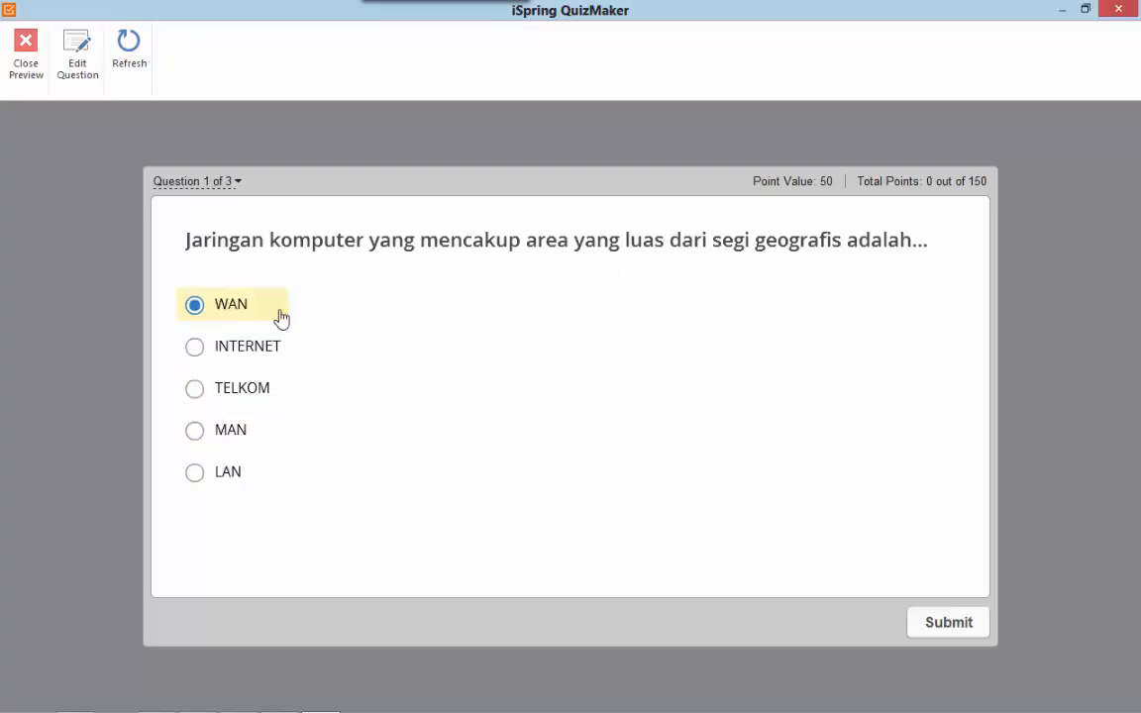
{"action": "left_click", "coordinate": [946, 623]}
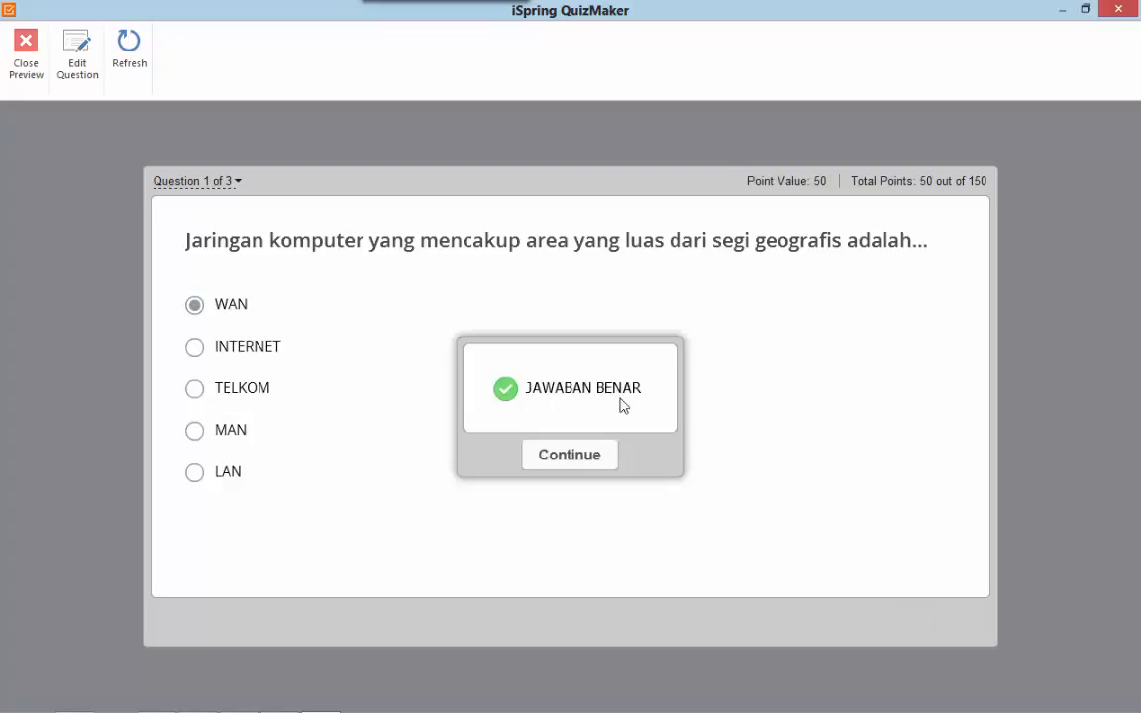
{"action": "left_click", "coordinate": [567, 462]}
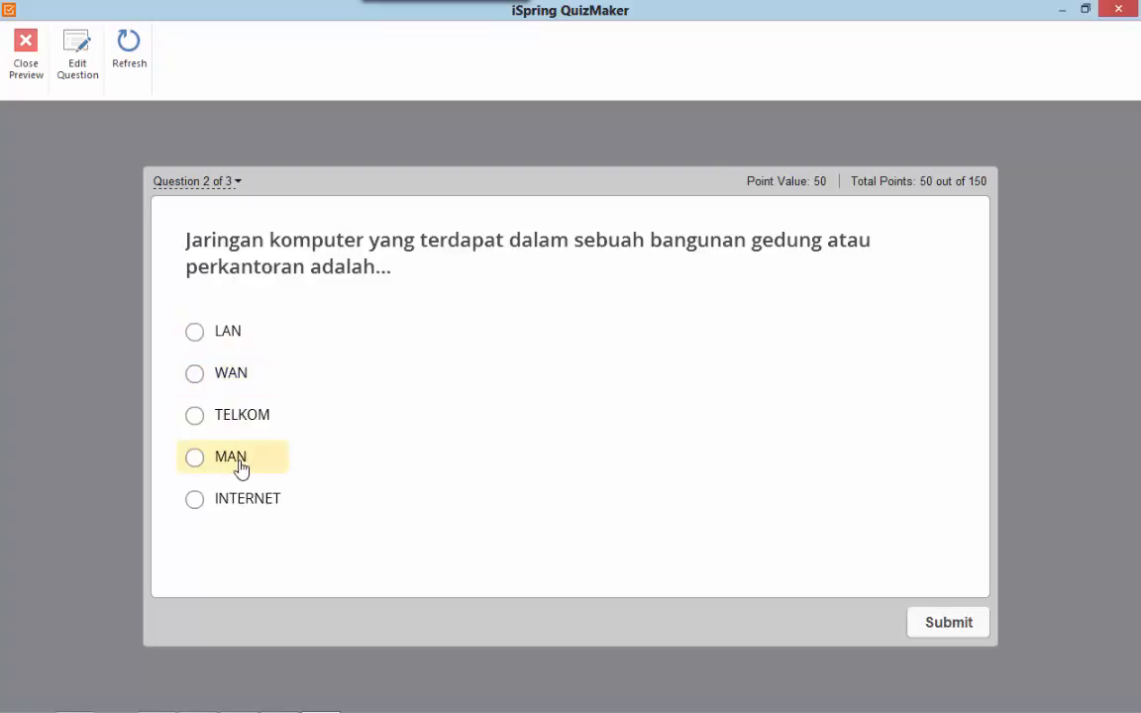
{"action": "left_click", "coordinate": [221, 342]}
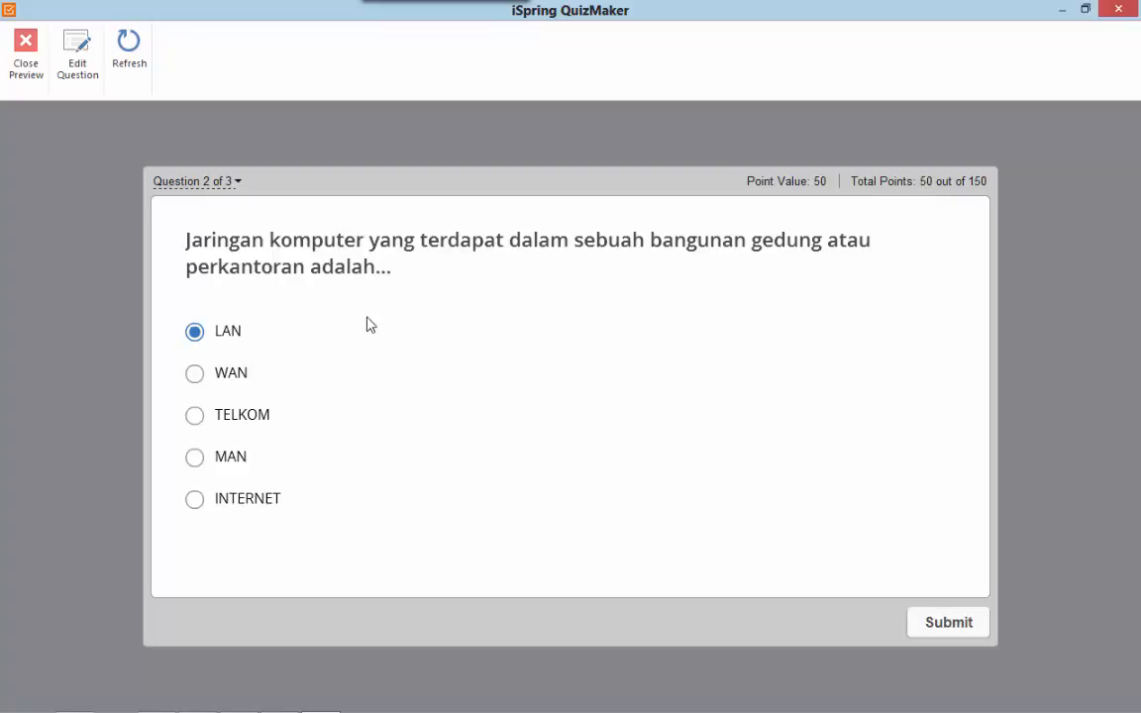
{"action": "left_click", "coordinate": [924, 621]}
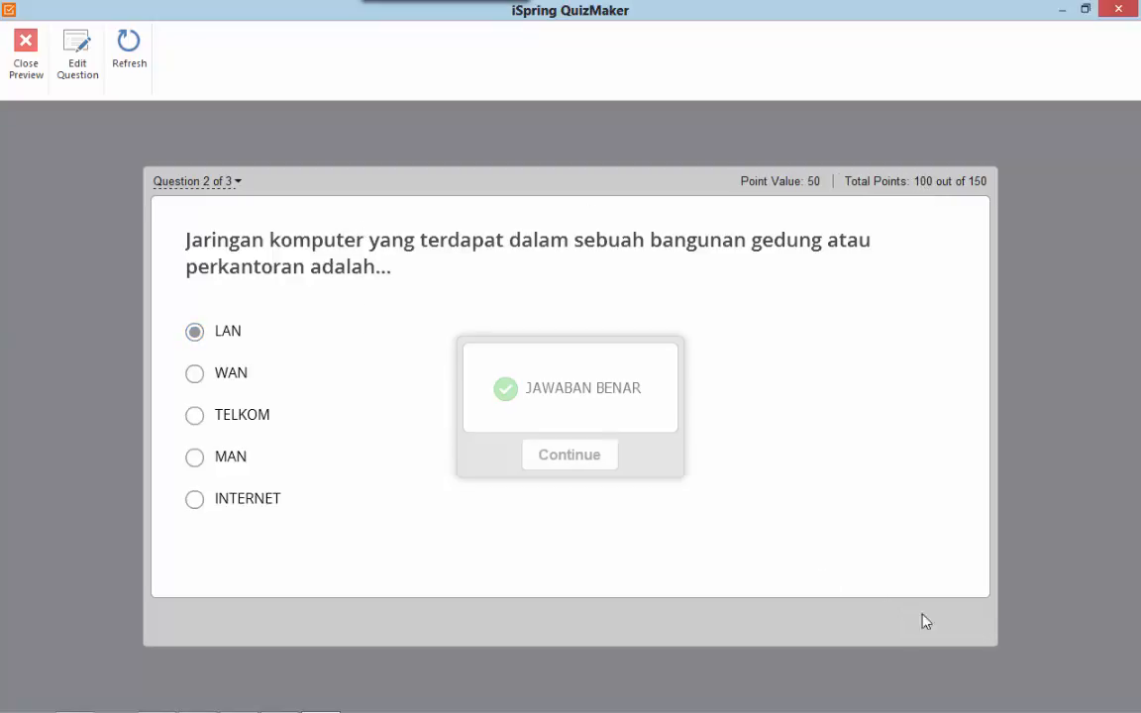
{"action": "left_click", "coordinate": [570, 461]}
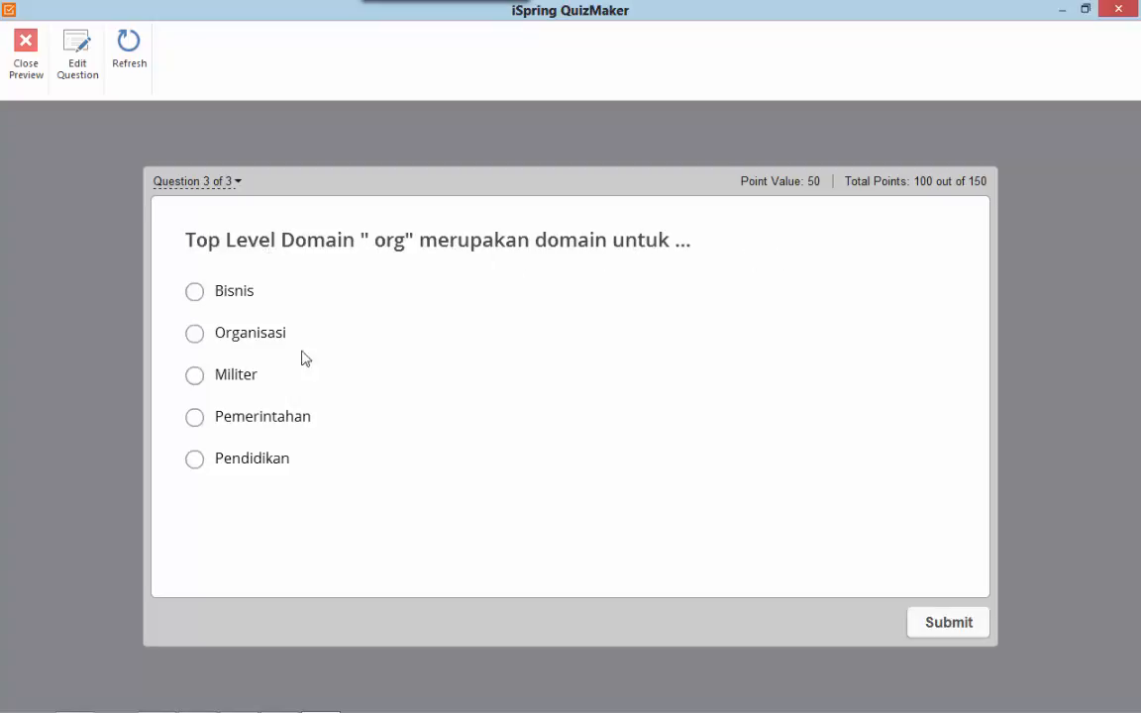
Submit Organisasi for the third question, view the quiz results and finish the preview
{"action": "left_click", "coordinate": [217, 338]}
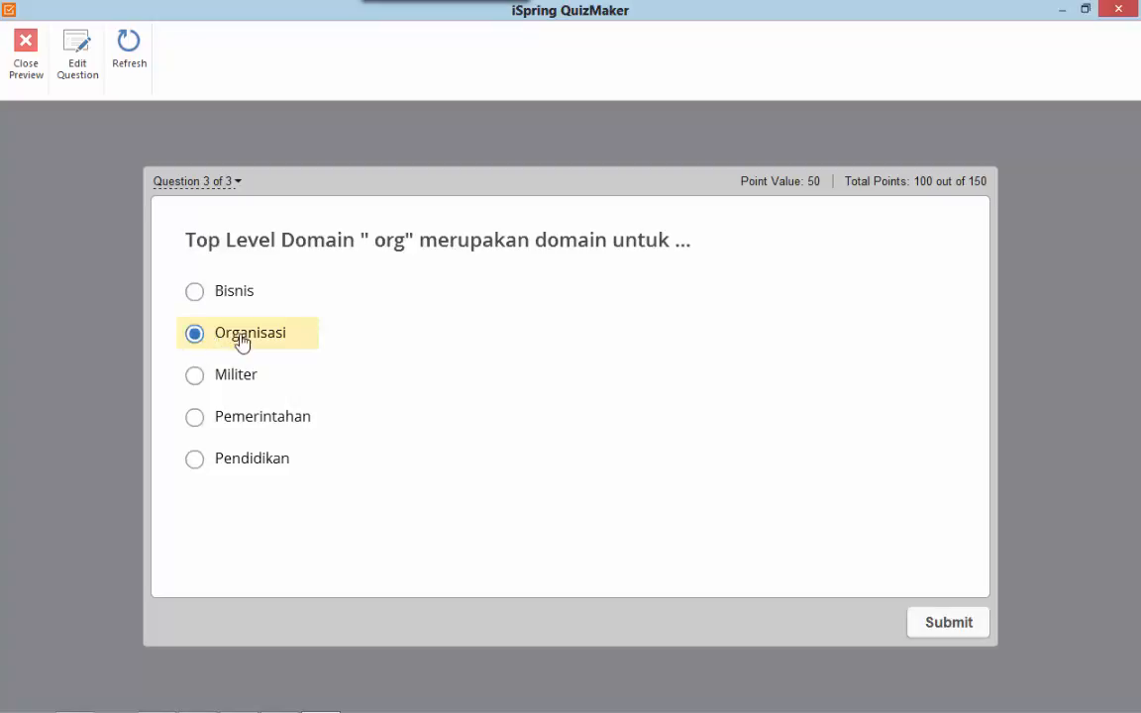
{"action": "left_click", "coordinate": [949, 622]}
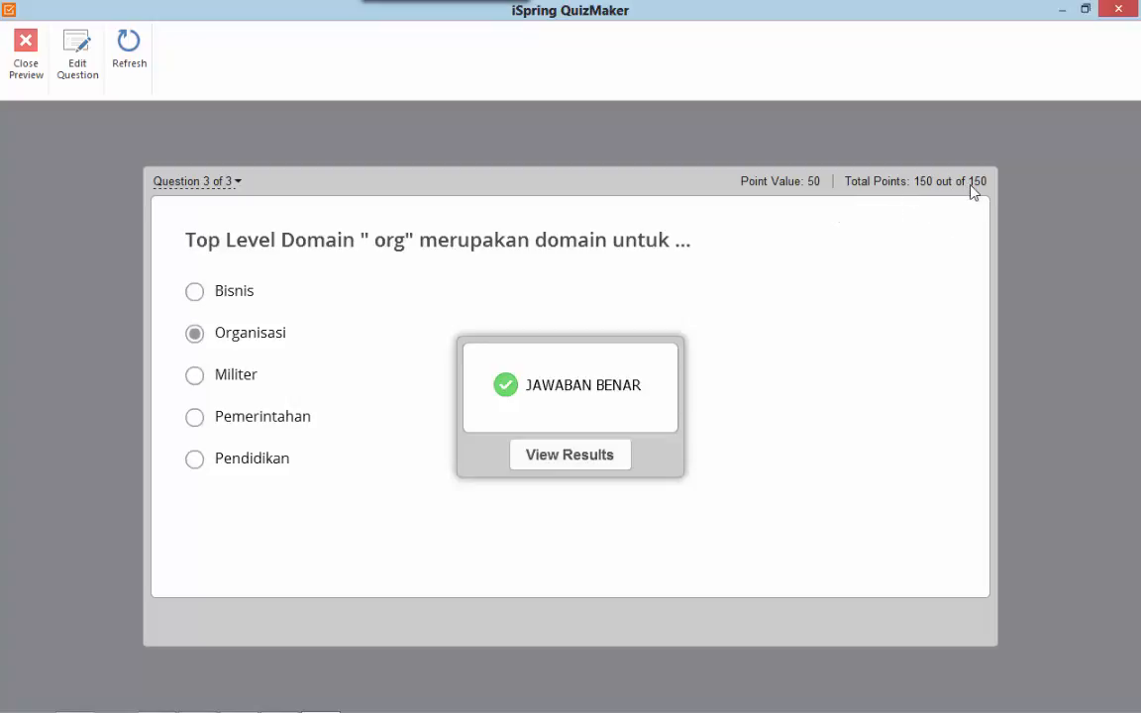
{"action": "left_click", "coordinate": [556, 469]}
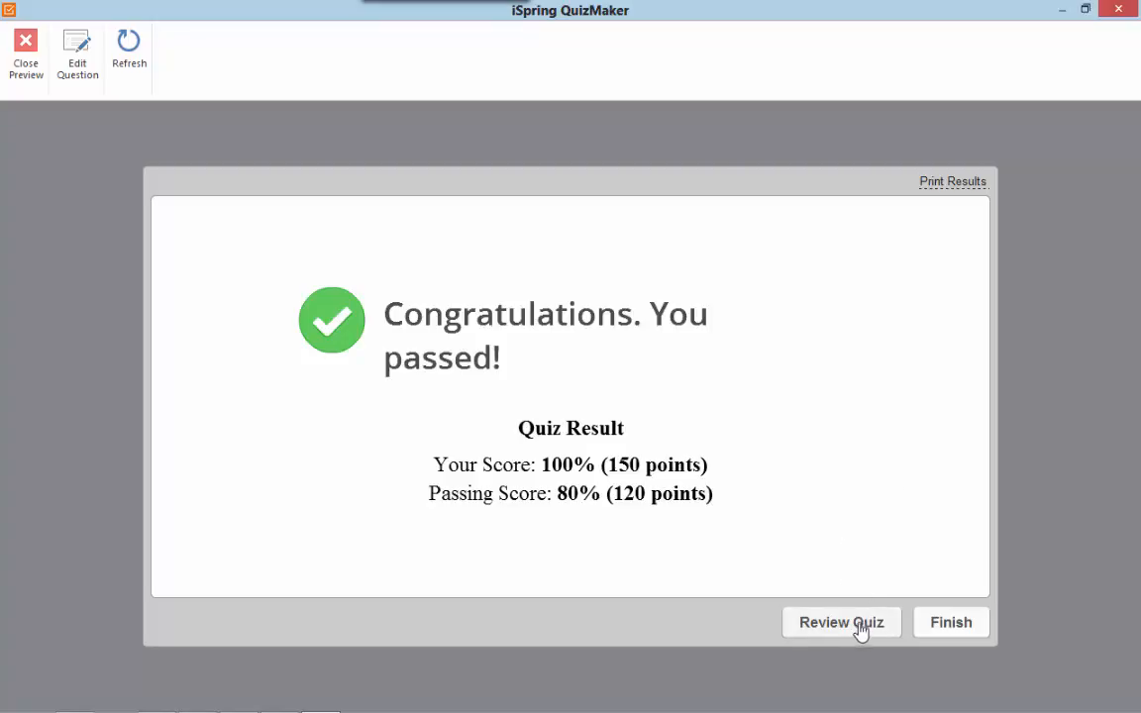
{"action": "left_click", "coordinate": [951, 624]}
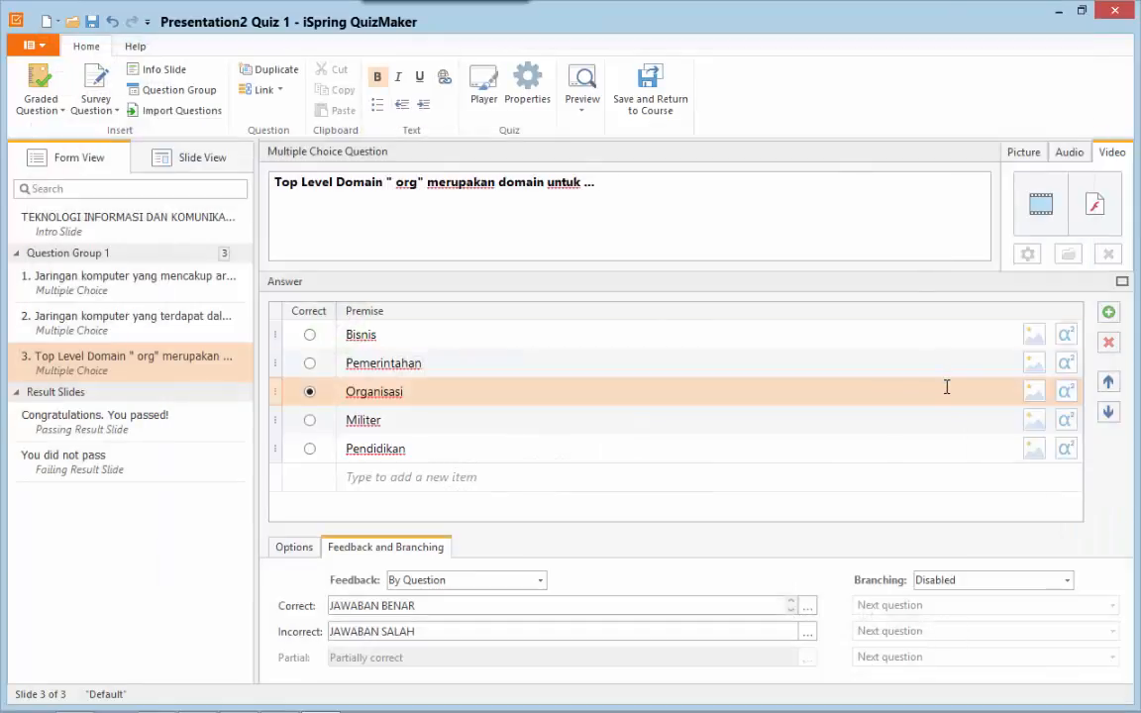